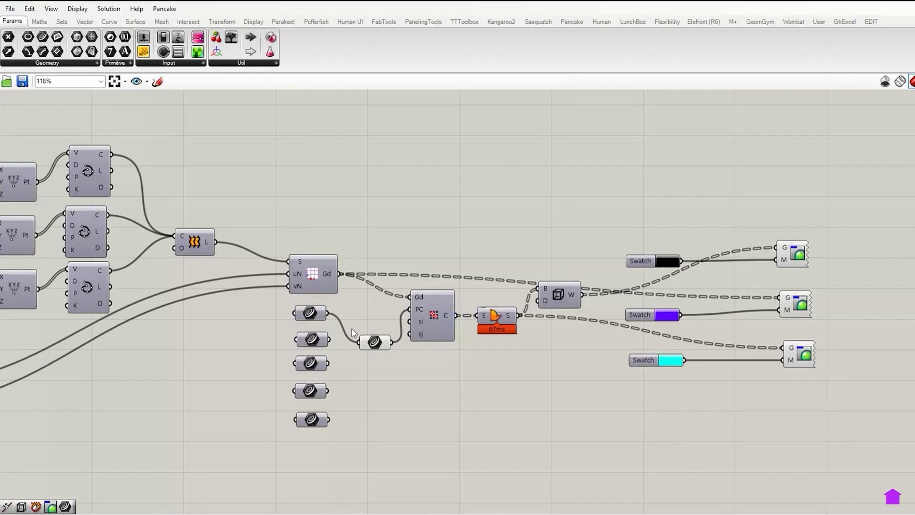
Close the triangulated-panel example and start an empty definition beside Rhino's Top viewport.
drag(326, 339, 360, 351)
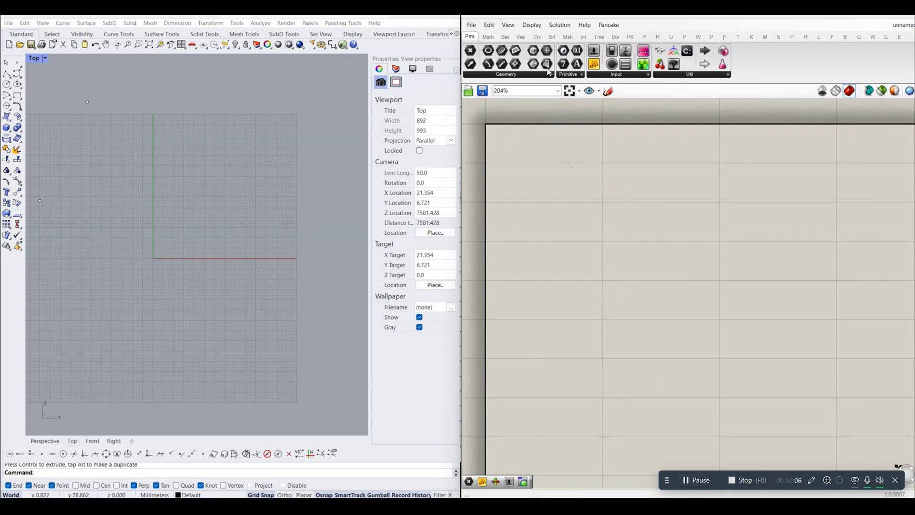
Browse the Vector tab's Point components, then bring up the Grid component list.
click(523, 37)
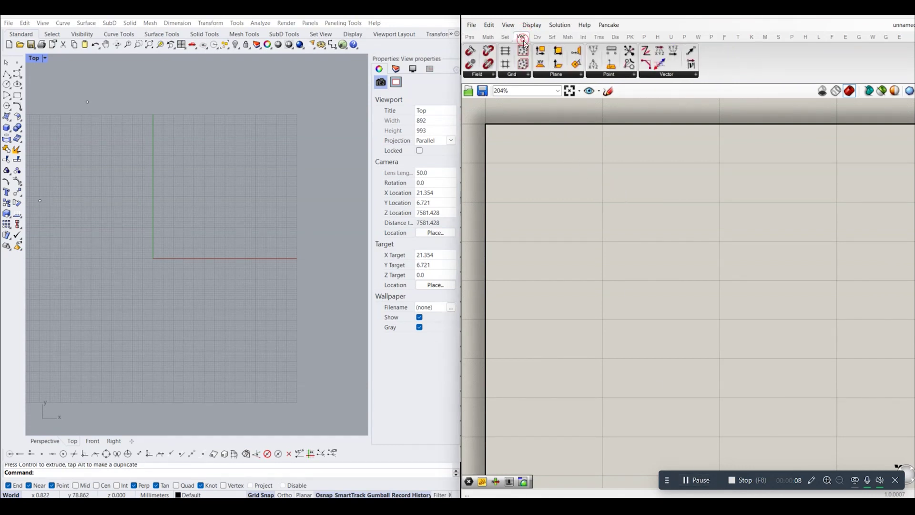
click(608, 75)
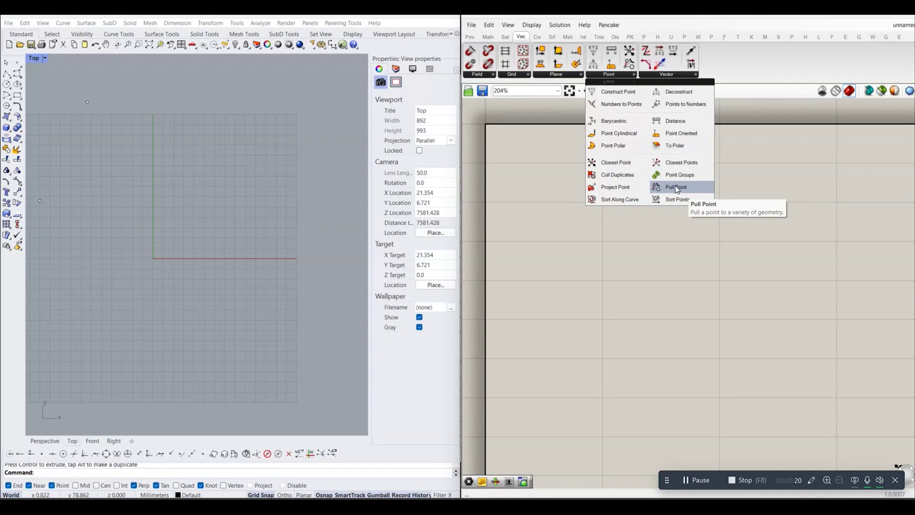
click(628, 166)
scroll(562, 198, down, 2)
scroll(561, 196, down, 1)
scroll(560, 193, up, 2)
scroll(573, 207, up, 1)
scroll(556, 172, up, 2)
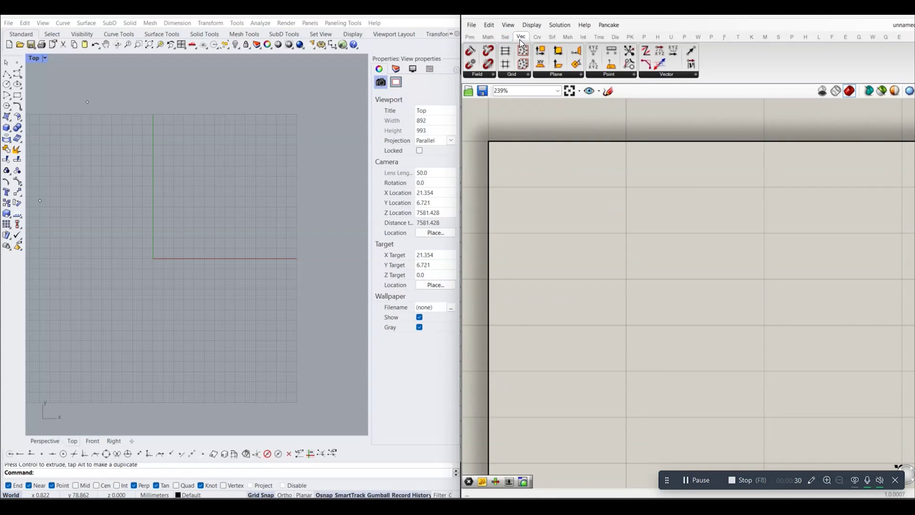
click(509, 74)
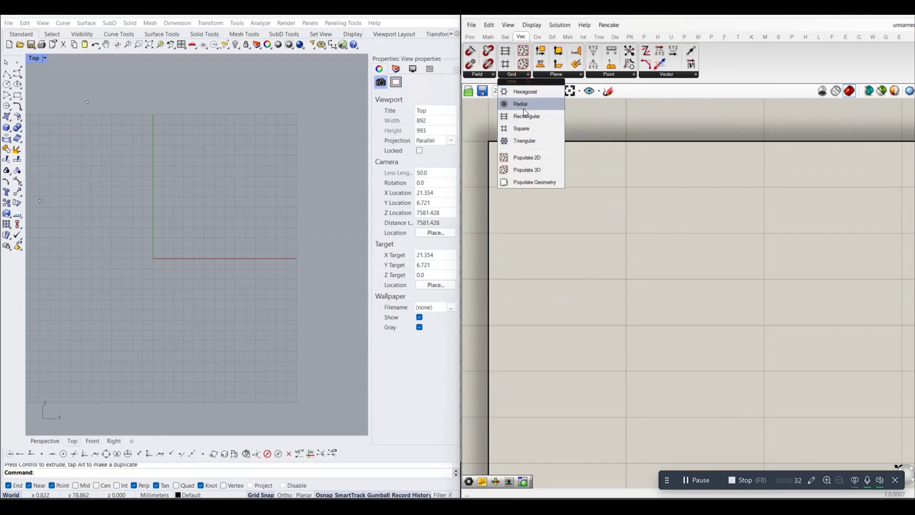
Place a Square Grid component on the canvas with room for its inputs.
mouse_move(525, 140)
mouse_down()
mouse_move(588, 220)
mouse_move(583, 207)
mouse_up()
scroll(582, 208, down, 2)
drag(543, 233, 640, 236)
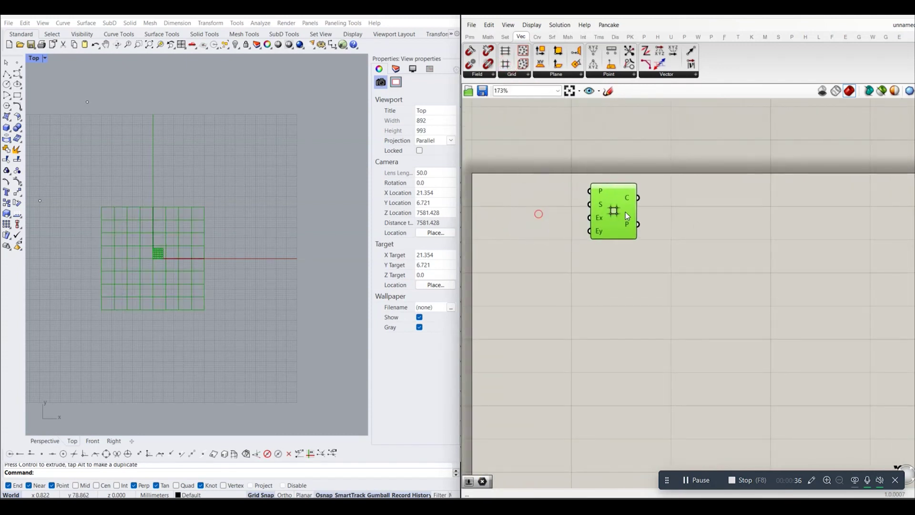
right_drag(571, 240, 613, 231)
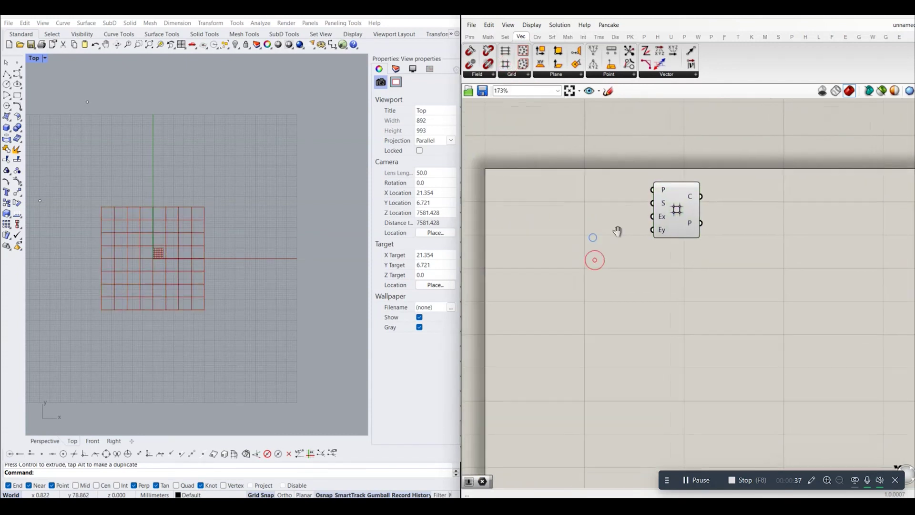
Add a Number Slider set to 15 and wire it to the grid's Size input.
double_click(589, 230)
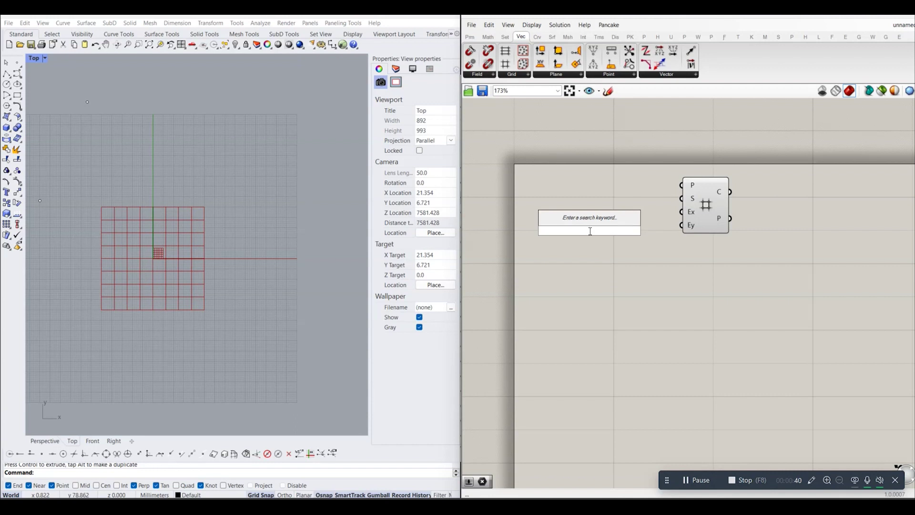
text(0.3)
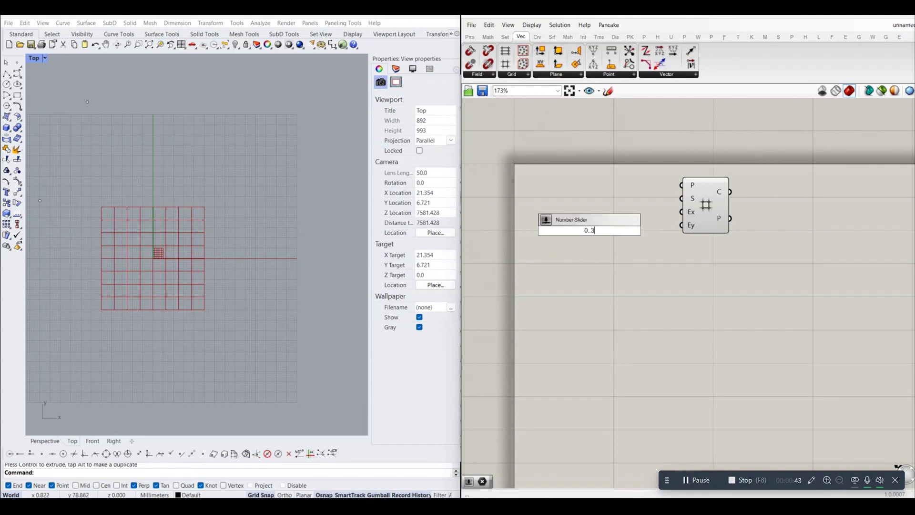
key(Return)
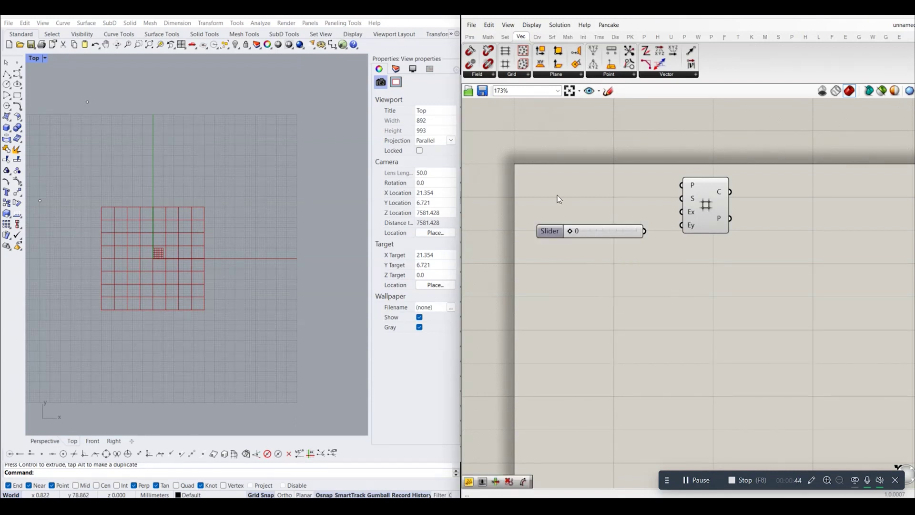
drag(588, 225, 578, 189)
double_click(578, 189)
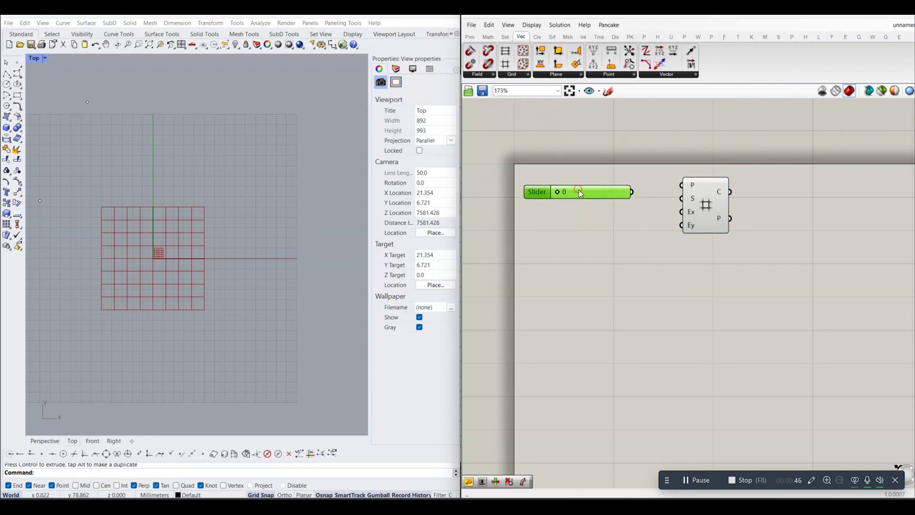
text(15)
key(Return)
click(629, 217)
drag(631, 192, 682, 199)
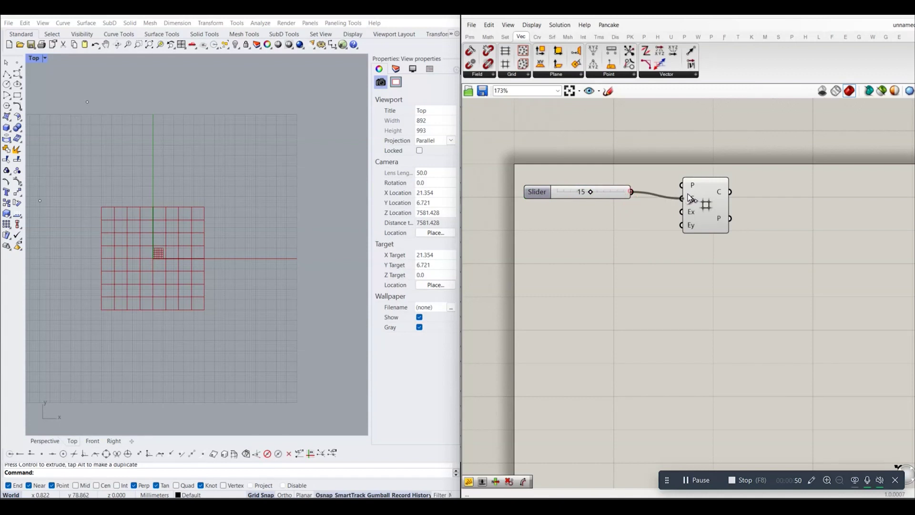
right_drag(633, 236, 620, 237)
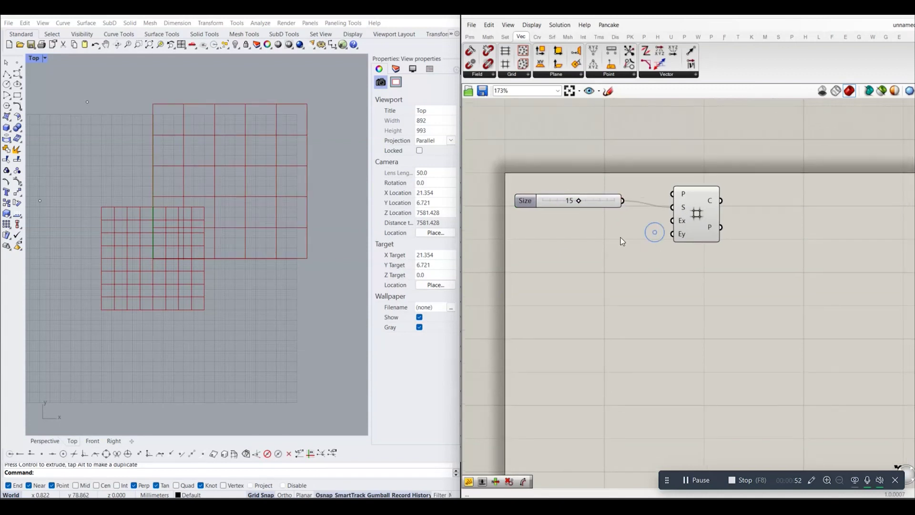
Copy the slider twice and wire the copies to the Ex and Ey inputs.
click(554, 206)
alt+drag(554, 206, 561, 245)
click(621, 271)
drag(628, 222, 672, 220)
drag(626, 246, 673, 235)
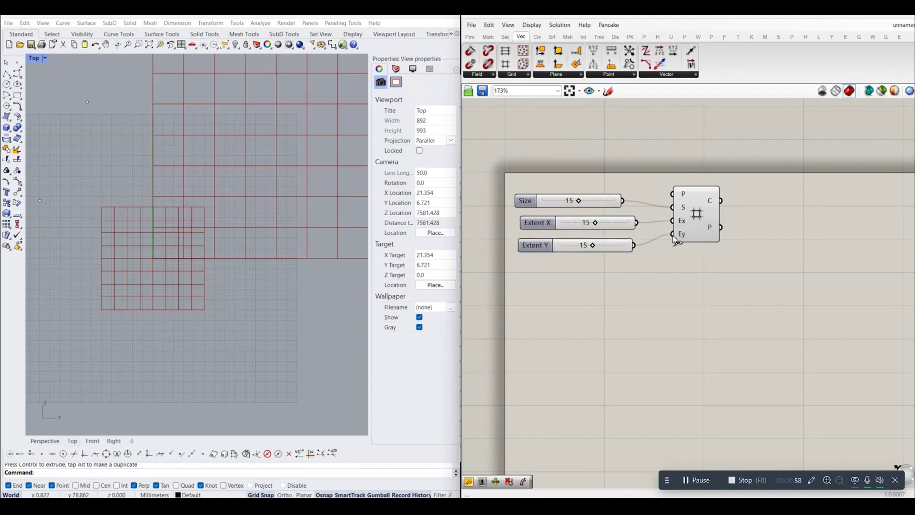
Adjust Extent X to 18 to widen the grid, checking it in Rhino.
scroll(632, 250, down, 3)
scroll(208, 207, down, 3)
mouse_move(208, 207)
right_down()
mouse_move(230, 222)
mouse_move(219, 220)
right_up()
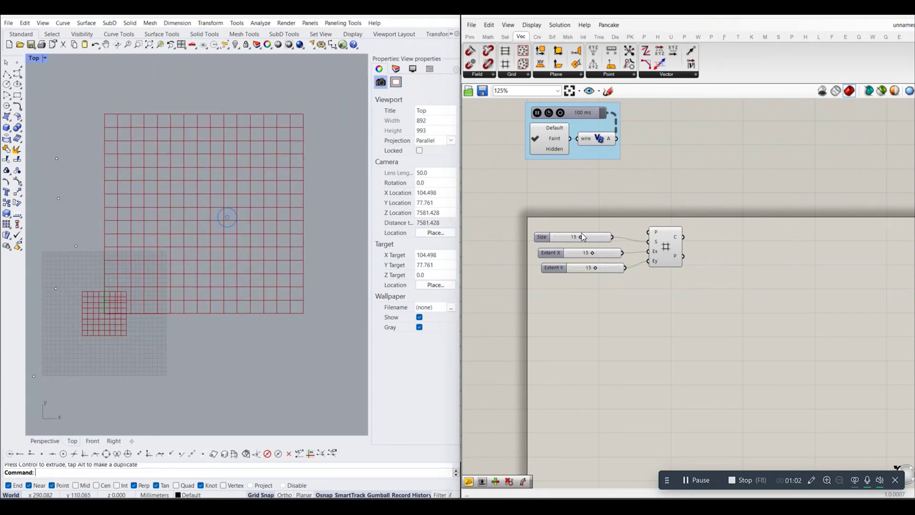
scroll(602, 252, up, 2)
mouse_move(590, 253)
mouse_down()
mouse_move(609, 255)
mouse_move(595, 253)
mouse_move(586, 274)
mouse_up()
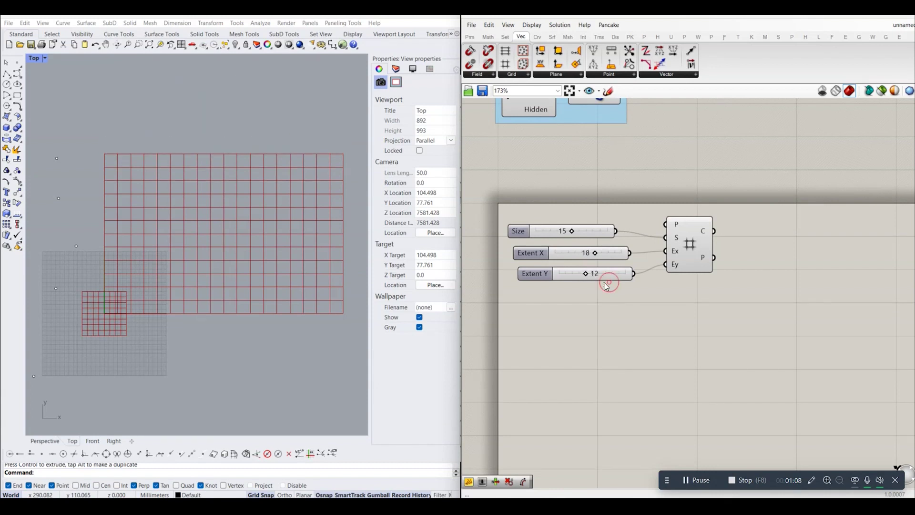
scroll(605, 281, down, 1)
click(675, 252)
Hide the Square Grid preview and add a Point parameter for the grid points.
click(685, 275)
right_click(668, 236)
click(692, 261)
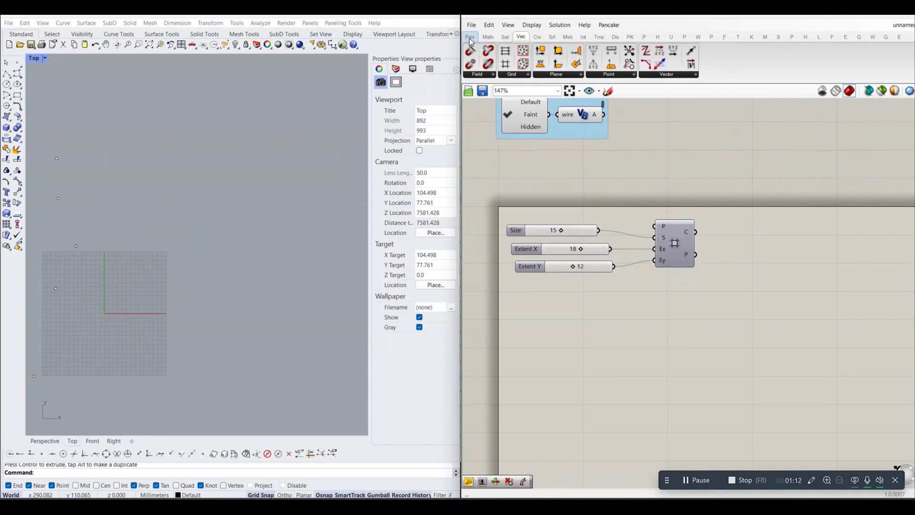
click(470, 36)
drag(471, 51, 729, 256)
scroll(729, 258, up, 2)
right_drag(729, 268, 712, 261)
click(733, 248)
click(713, 267)
Toggle the grid cell preview back on and off, and inspect the points output options.
right_click(644, 224)
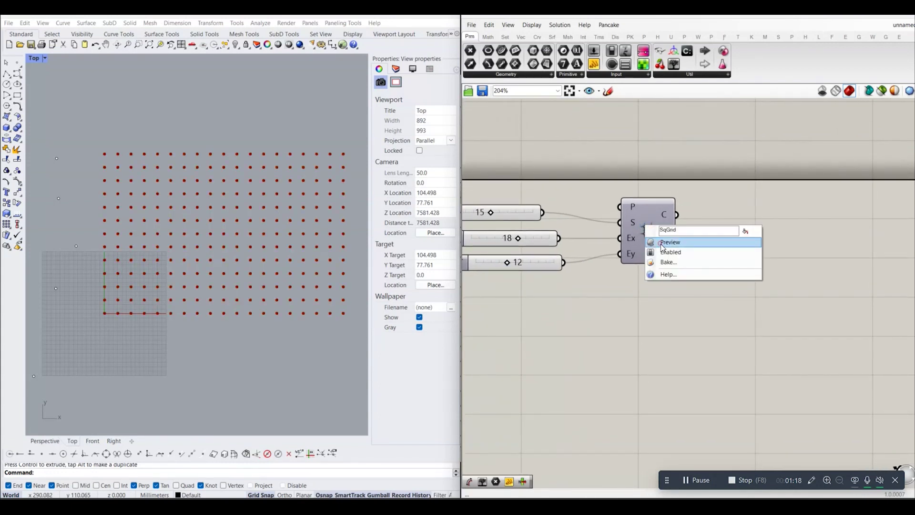
click(658, 247)
scroll(263, 246, up, 3)
scroll(237, 211, up, 3)
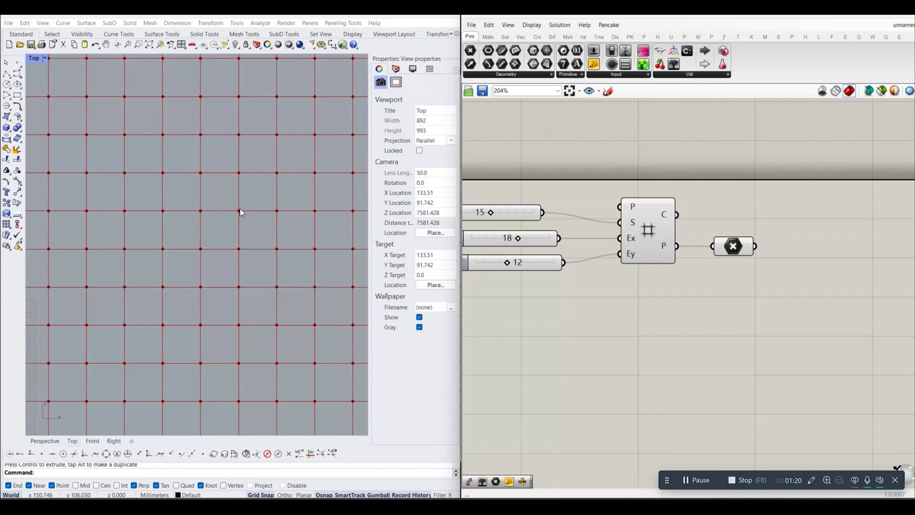
scroll(239, 211, down, 3)
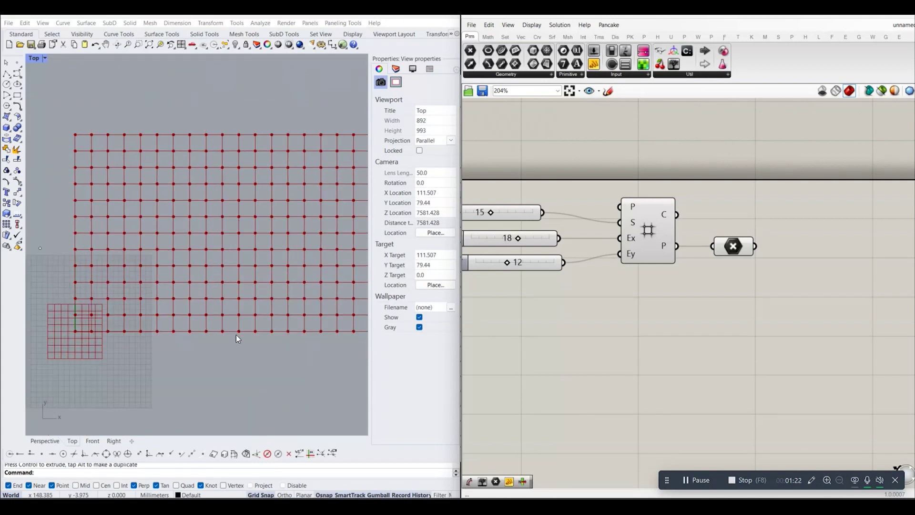
scroll(668, 215, up, 2)
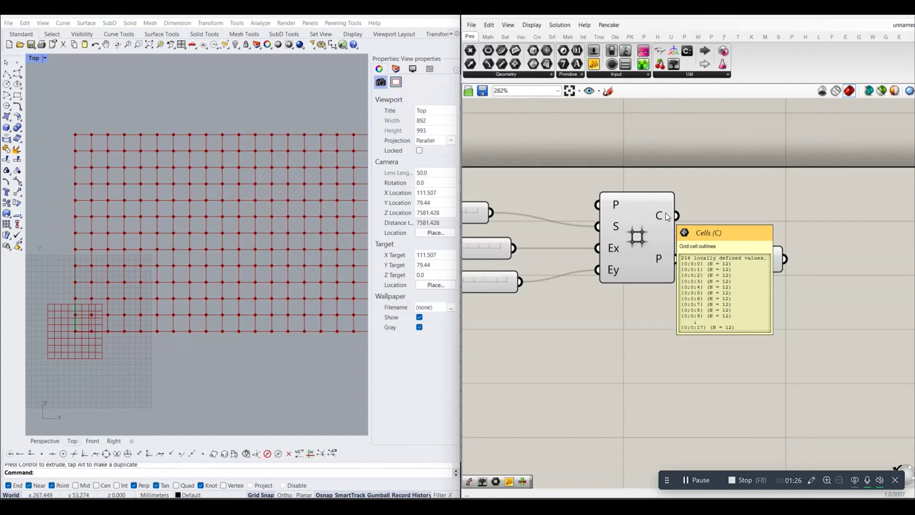
right_click(634, 234)
click(657, 252)
right_drag(667, 275, 656, 249)
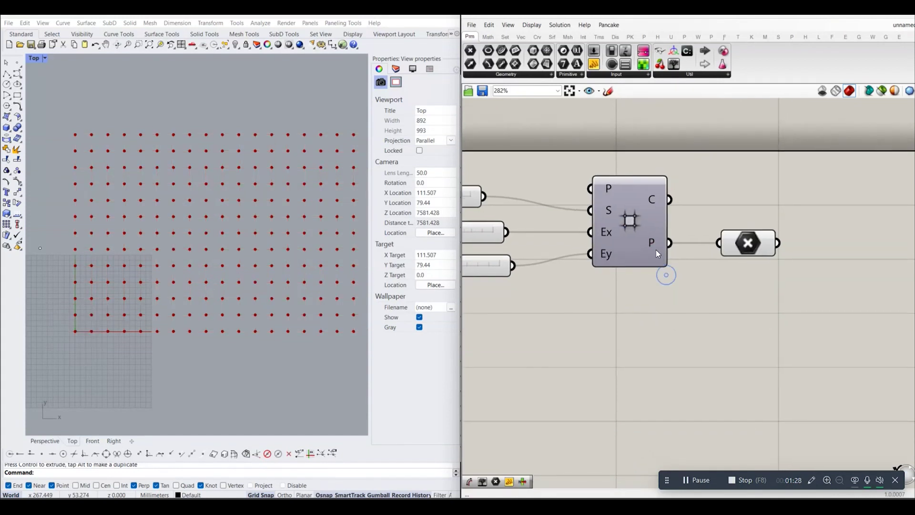
right_click(653, 243)
click(642, 268)
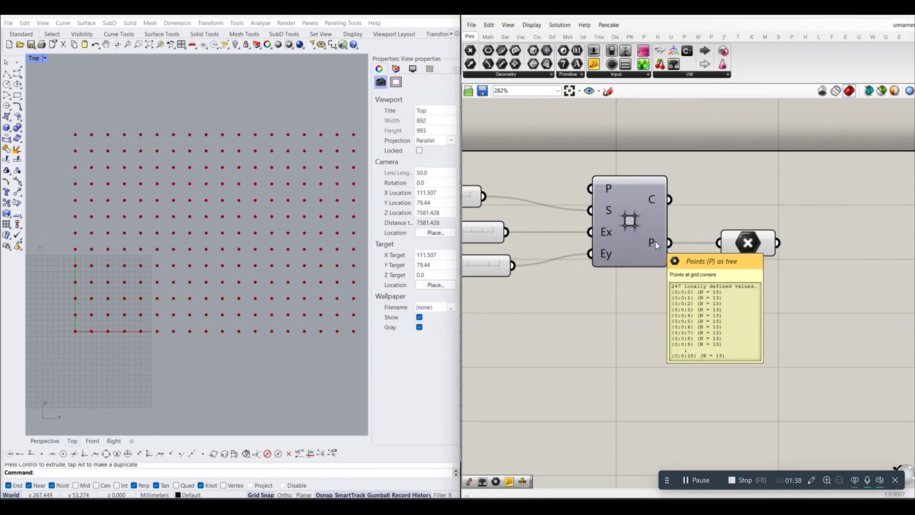
Flatten the grid's P output and position the Point parameter beside it.
scroll(656, 241, down, 2)
right_drag(639, 247, 661, 260)
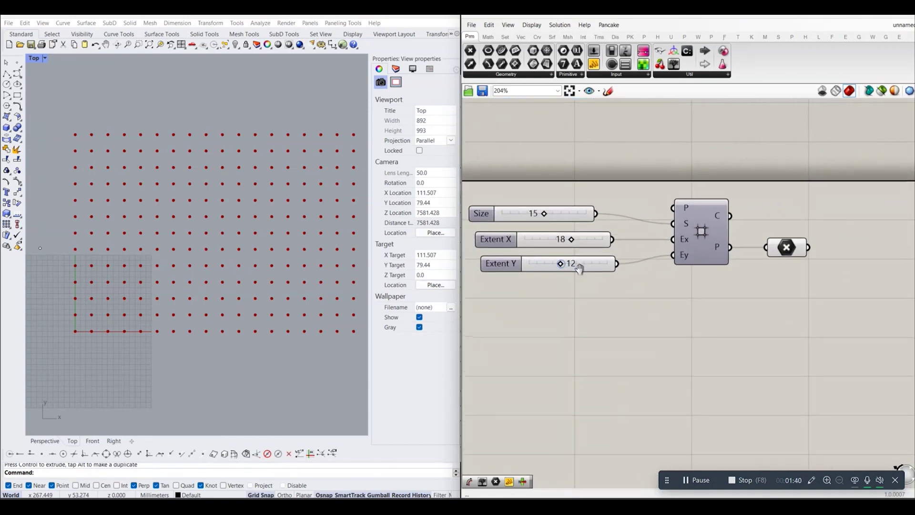
scroll(574, 269, up, 1)
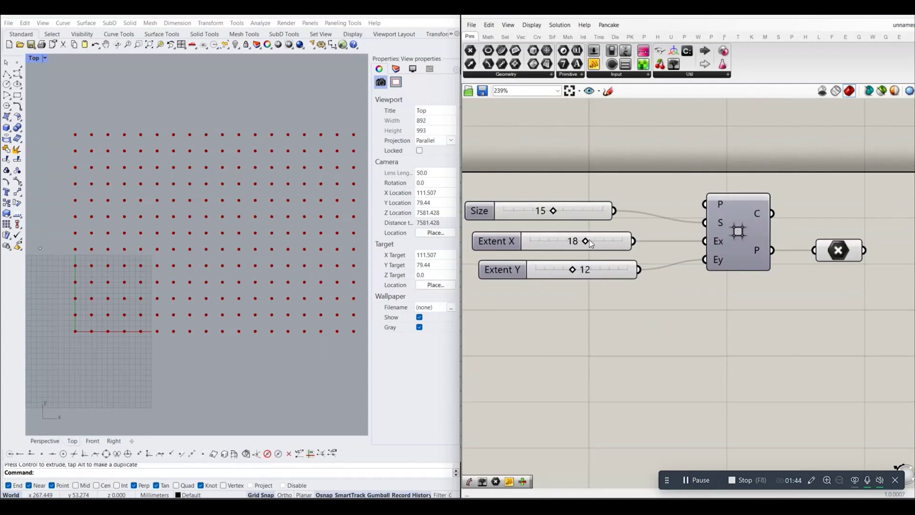
scroll(607, 244, down, 1)
right_drag(733, 245, 673, 259)
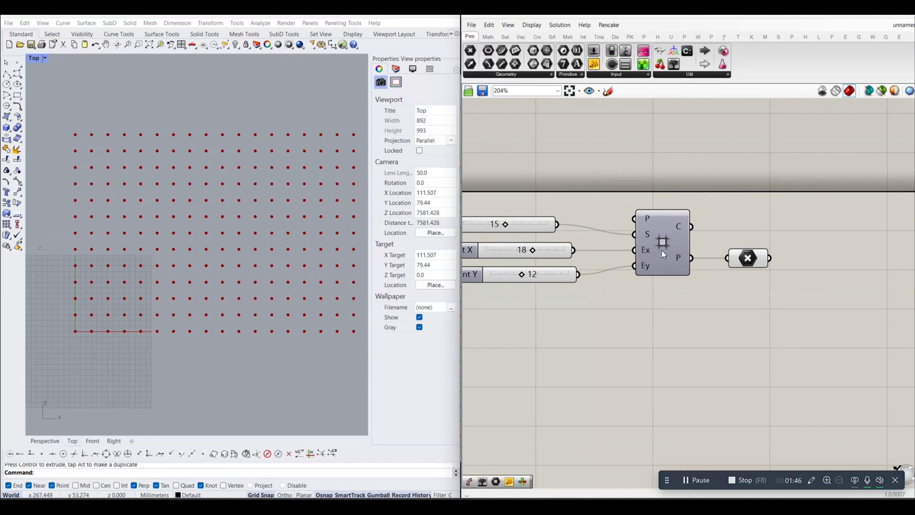
scroll(664, 256, up, 2)
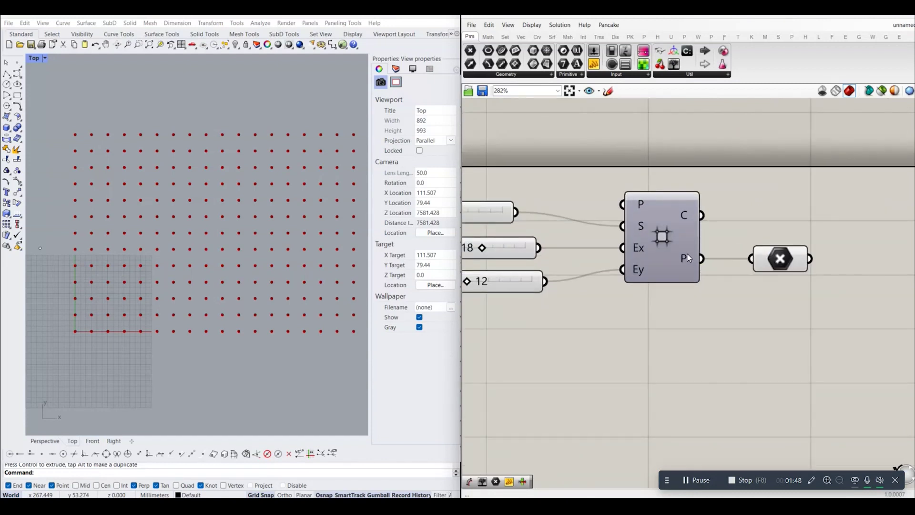
right_click(685, 257)
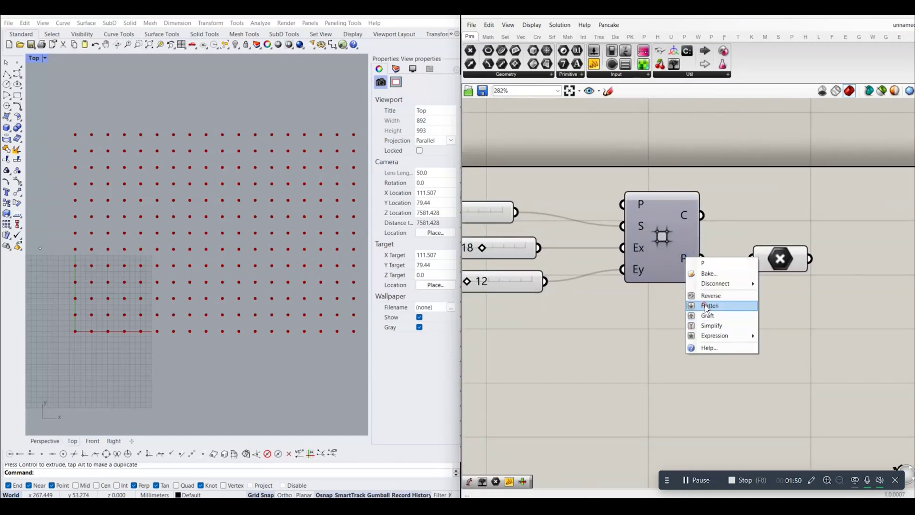
click(703, 307)
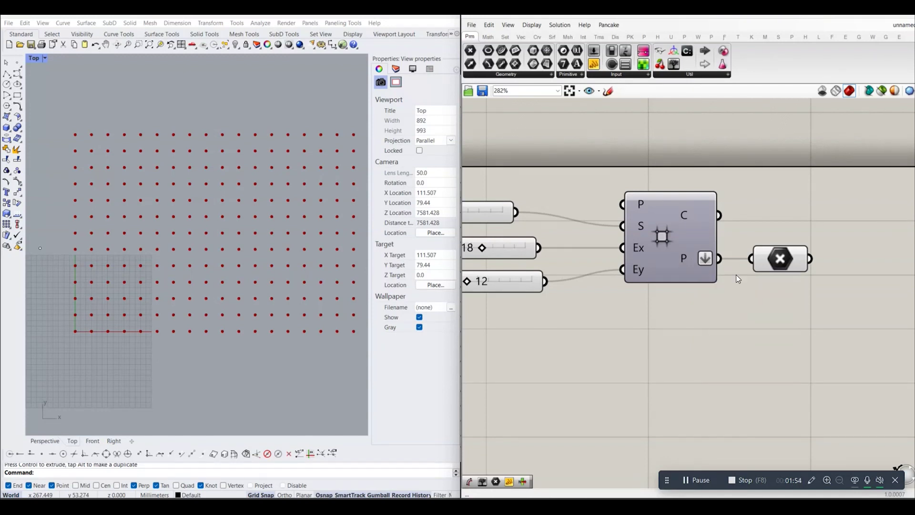
right_drag(767, 280, 746, 284)
drag(753, 263, 773, 263)
click(772, 302)
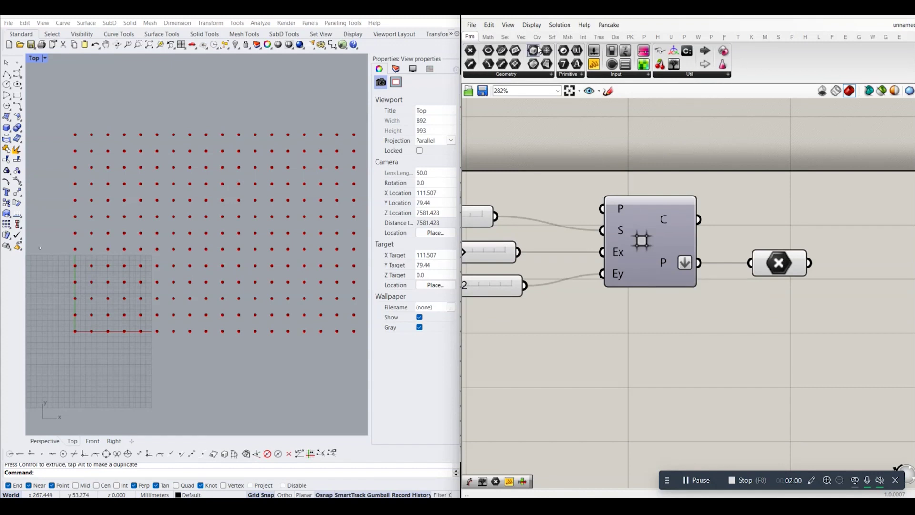
Add a Closest Point component below the grid output.
click(521, 36)
click(613, 75)
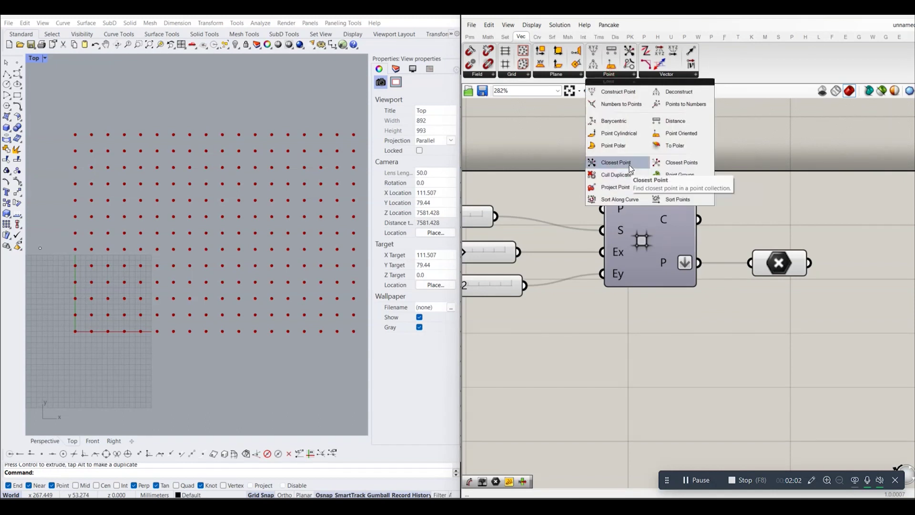
drag(615, 163, 686, 362)
scroll(686, 357, down, 3)
right_drag(687, 355, 708, 284)
drag(709, 284, 747, 299)
click(638, 286)
Add a second Point parameter left of Closest Point, then cancel point referencing.
click(471, 36)
drag(471, 51, 541, 283)
right_drag(563, 310, 571, 294)
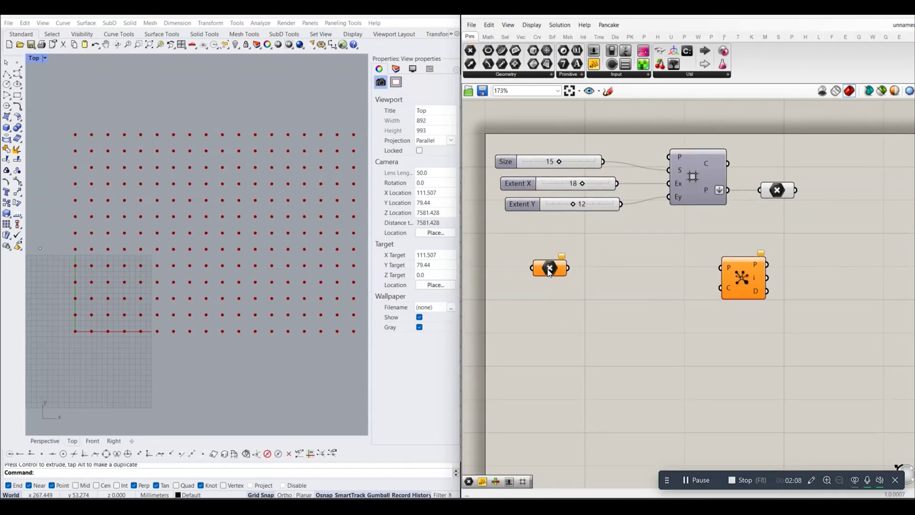
right_click(550, 270)
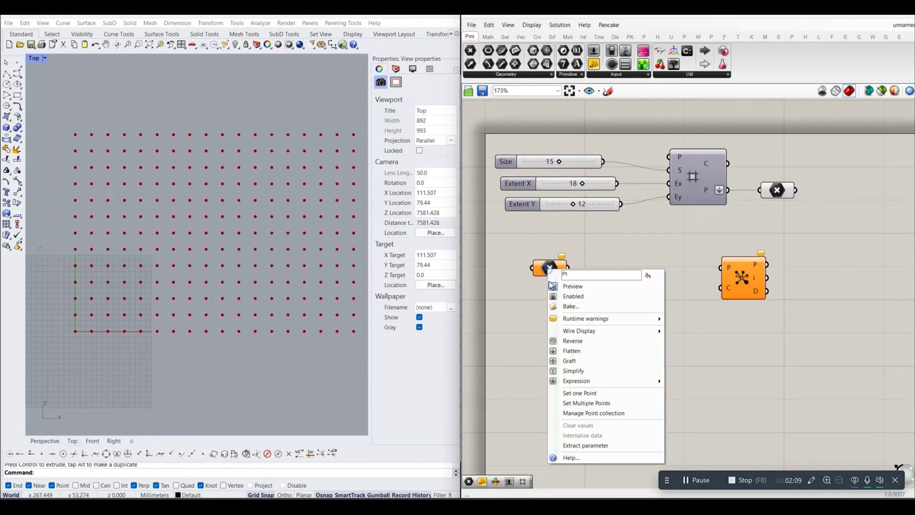
click(591, 403)
right_drag(167, 245, 171, 275)
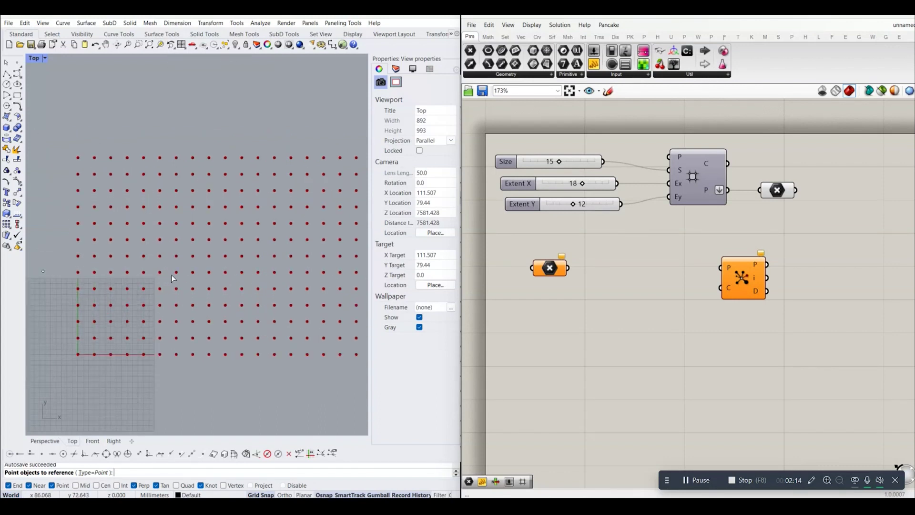
scroll(233, 260, down, 3)
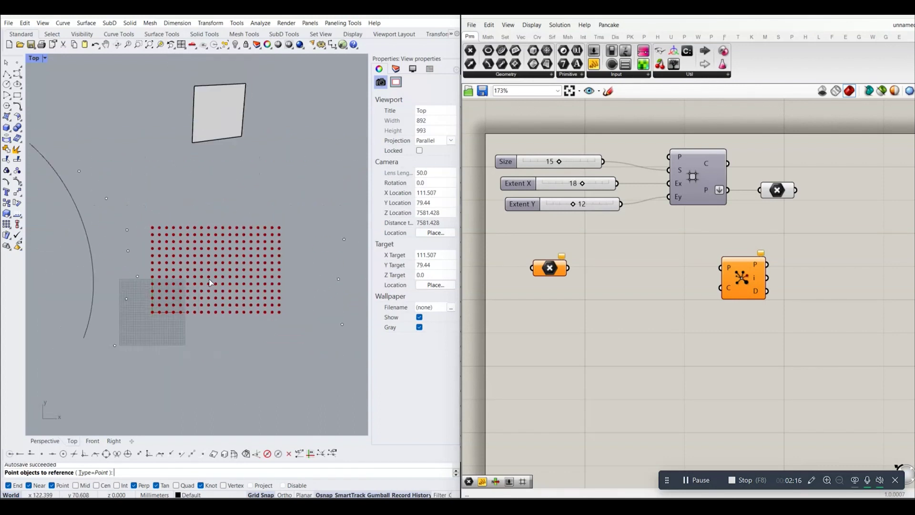
scroll(234, 260, down, 2)
right_drag(200, 267, 163, 265)
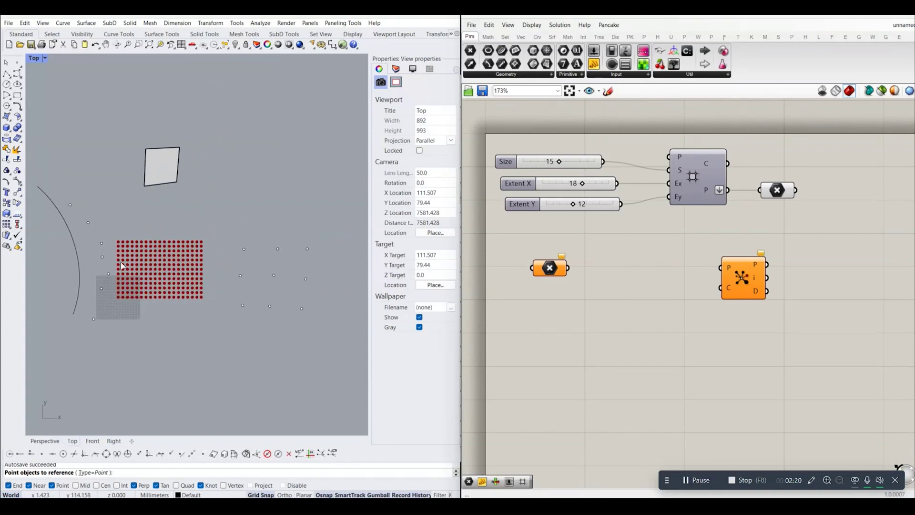
scroll(208, 265, up, 5)
scroll(168, 242, up, 2)
scroll(168, 242, up, 1)
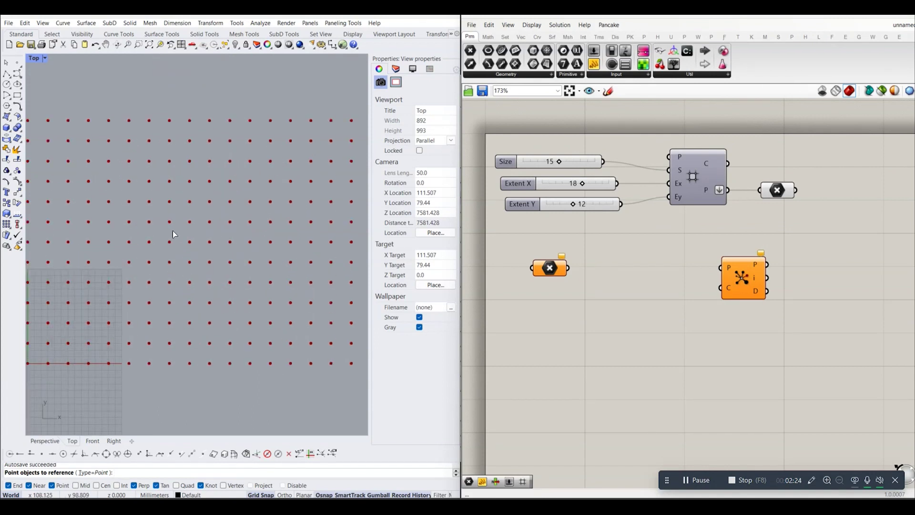
scroll(230, 263, down, 3)
scroll(183, 266, up, 3)
key(Escape)
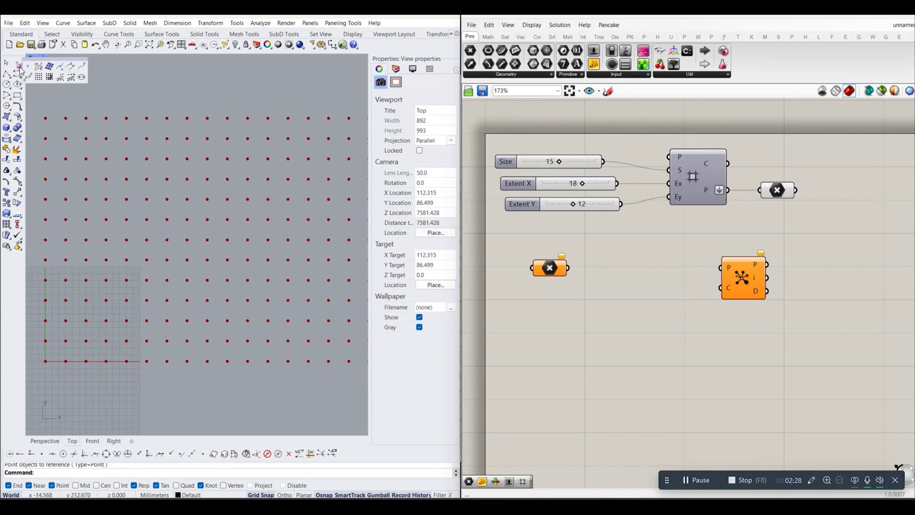
Draw three new point objects among the grid in Rhino.
right_click(17, 63)
click(118, 268)
click(175, 194)
click(235, 276)
key(Return)
scroll(188, 238, down, 2)
scroll(206, 259, up, 4)
scroll(212, 242, down, 3)
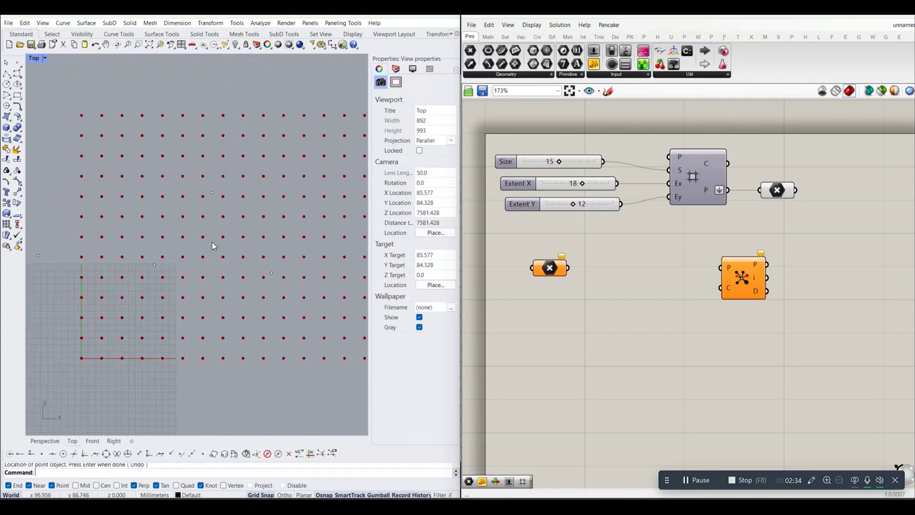
right_click(545, 268)
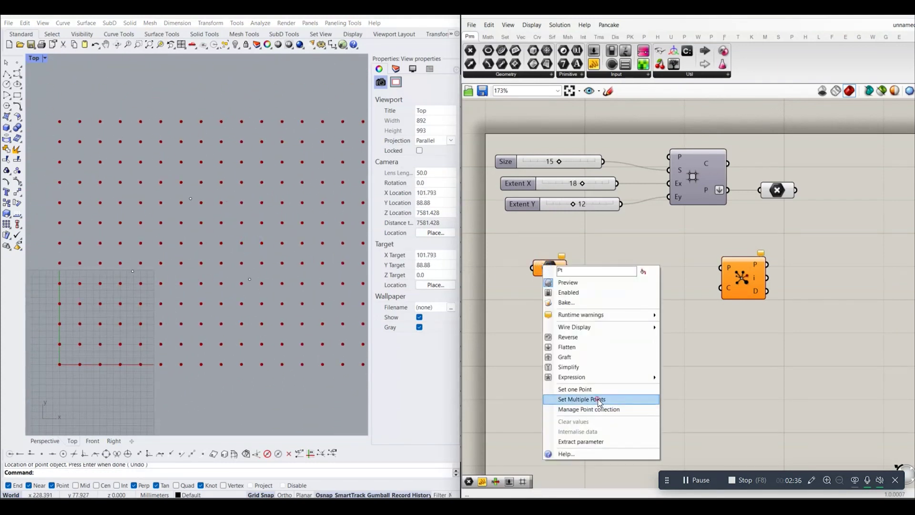
Reference the three new Rhino points in the Point parameter via Set Multiple Points.
click(599, 399)
mouse_move(319, 318)
right_down()
mouse_move(266, 292)
mouse_move(270, 316)
right_up()
right_click(226, 278)
click(551, 273)
right_drag(122, 294, 122, 291)
scroll(167, 230, down, 3)
scroll(167, 231, up, 4)
scroll(174, 239, down, 4)
scroll(184, 247, up, 1)
click(574, 282)
Wire the referenced points into Closest Point's P and the grid points into C.
mouse_move(568, 269)
mouse_down()
mouse_move(720, 267)
mouse_move(723, 280)
mouse_up()
click(715, 322)
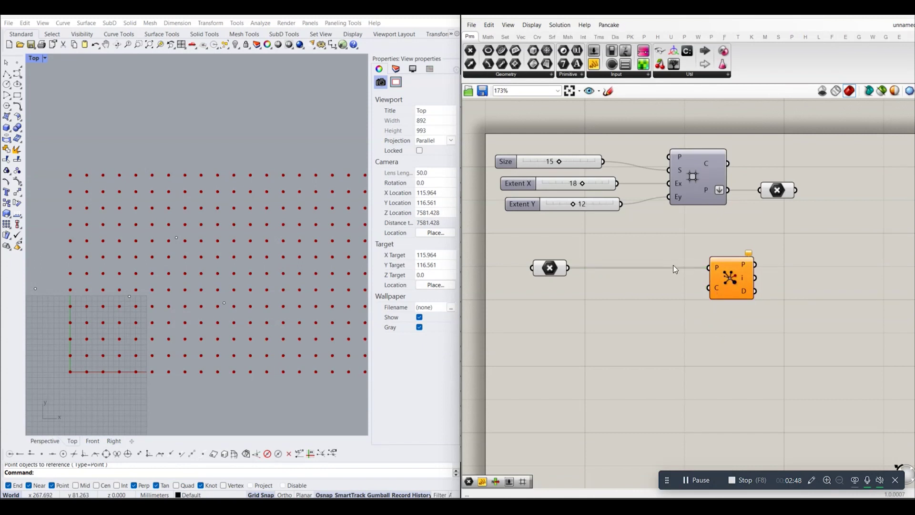
right_drag(675, 270, 646, 270)
mouse_move(698, 190)
mouse_down()
mouse_move(727, 279)
mouse_move(736, 292)
mouse_move(751, 278)
mouse_up()
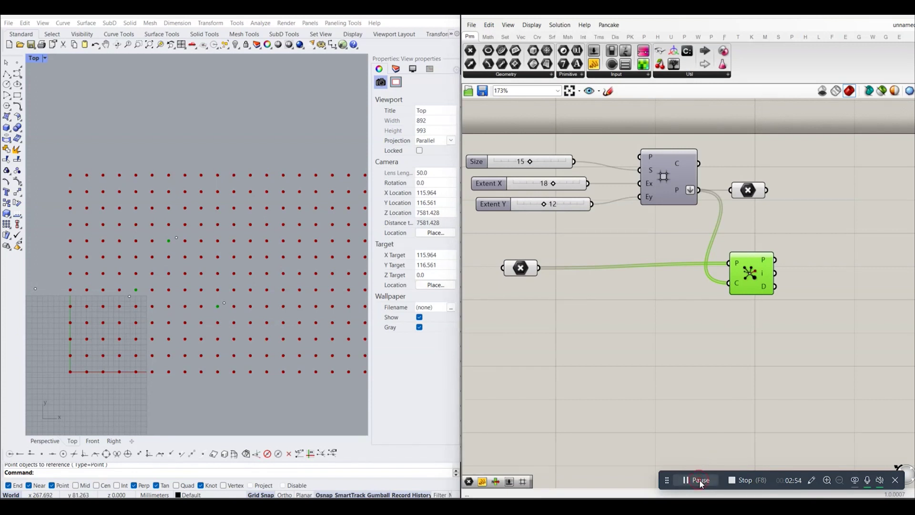
right_drag(703, 358, 706, 335)
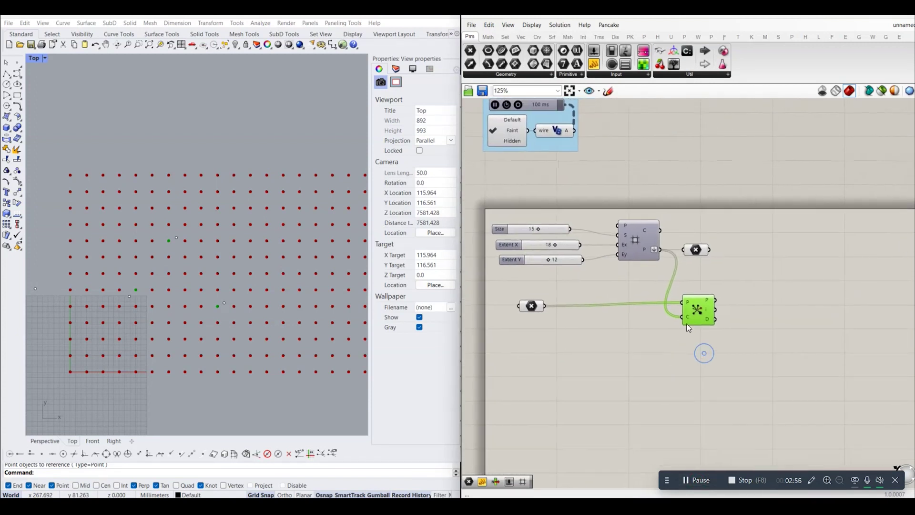
scroll(121, 266, up, 3)
Preview the referenced points and Closest Point results in the Rhino viewport.
click(503, 304)
click(600, 340)
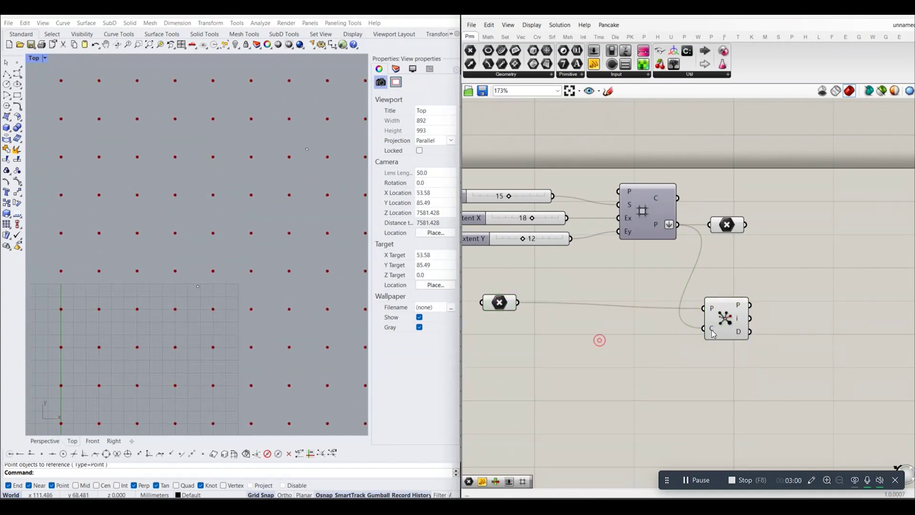
click(720, 324)
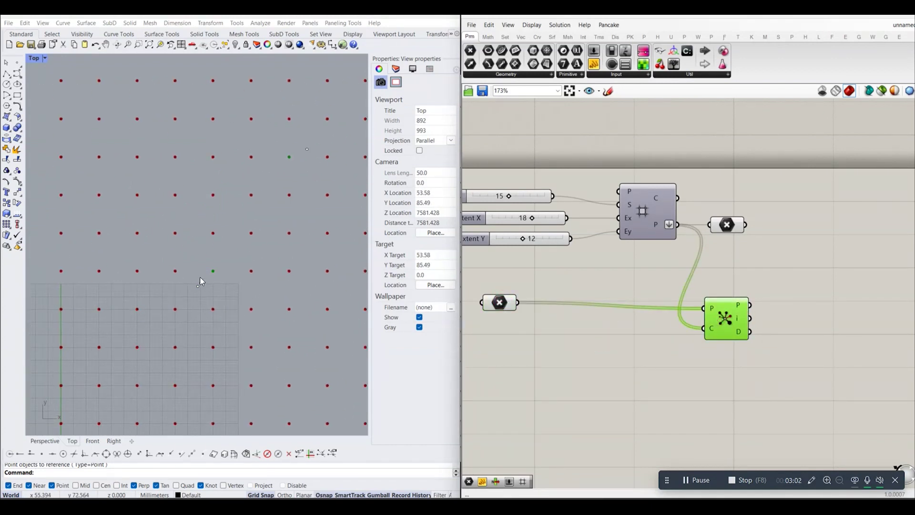
mouse_move(307, 145)
right_down()
mouse_move(276, 198)
mouse_move(227, 236)
right_up()
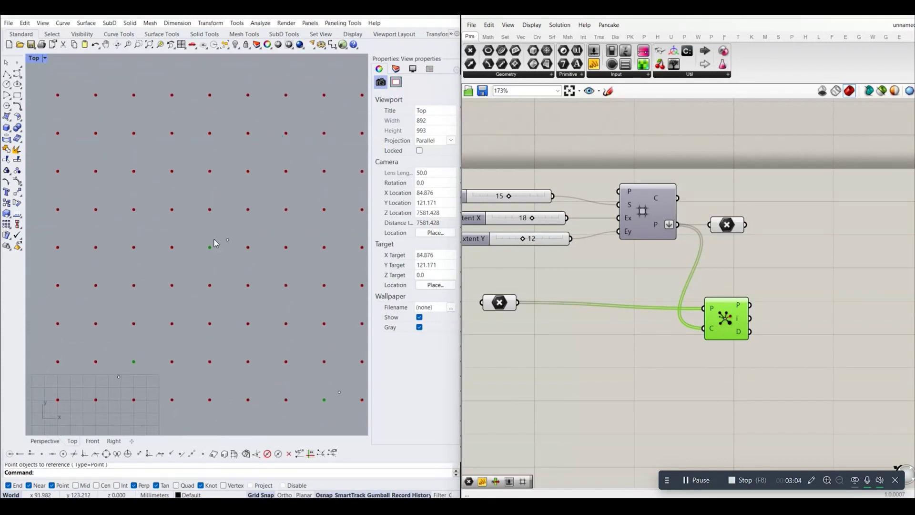
scroll(133, 221, down, 3)
scroll(130, 265, up, 5)
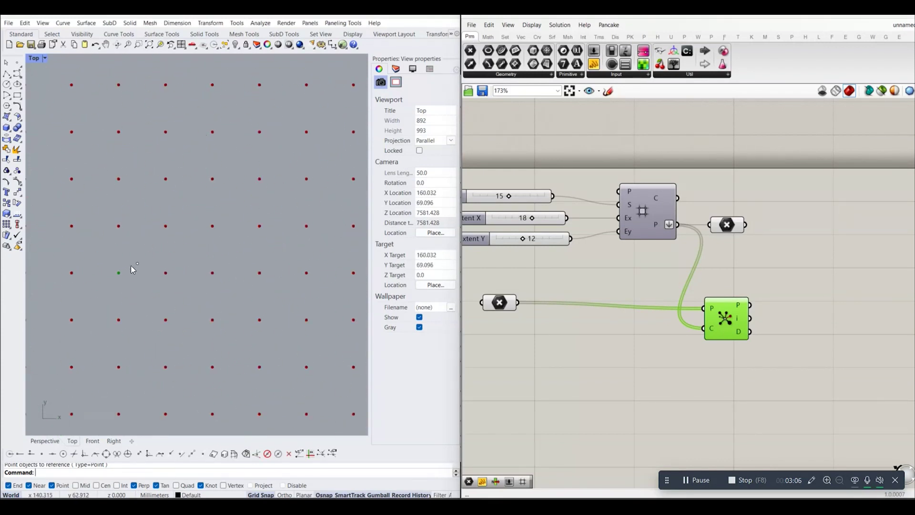
scroll(116, 273, down, 4)
click(629, 390)
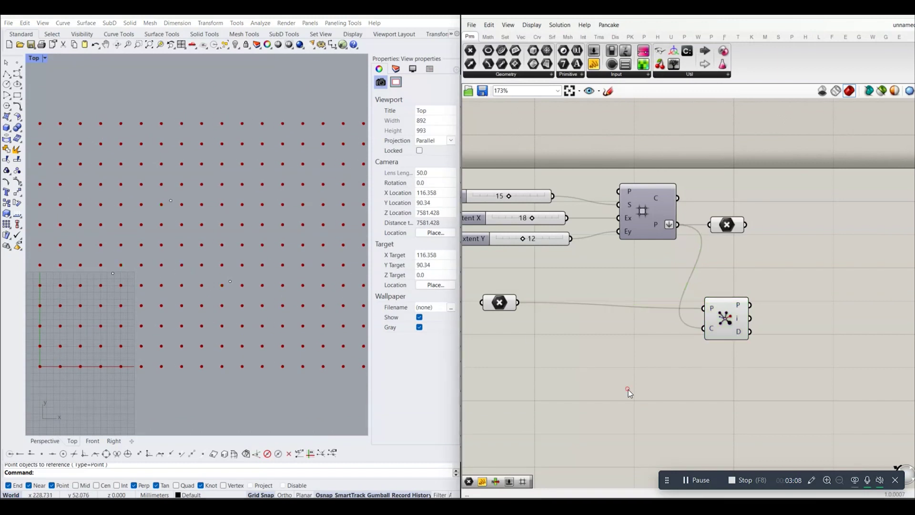
right_drag(629, 390, 623, 394)
click(538, 37)
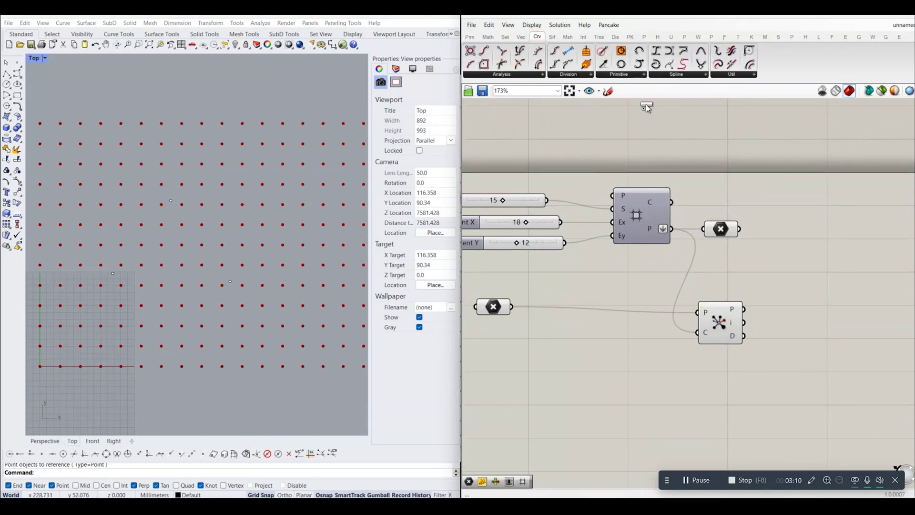
Add a Line component joining each referenced point (A) to its closest grid point (B).
drag(646, 105, 813, 311)
drag(720, 332, 707, 356)
click(570, 301)
drag(505, 310, 791, 306)
mouse_move(723, 336)
mouse_down()
mouse_move(793, 331)
mouse_move(808, 308)
mouse_up()
click(657, 314)
scroll(367, 214, up, 3)
click(810, 307)
Raise one referenced point upward in Rhino with the gumball.
right_drag(159, 210, 213, 161)
scroll(210, 159, down, 2)
right_drag(117, 257, 139, 252)
scroll(229, 200, up, 3)
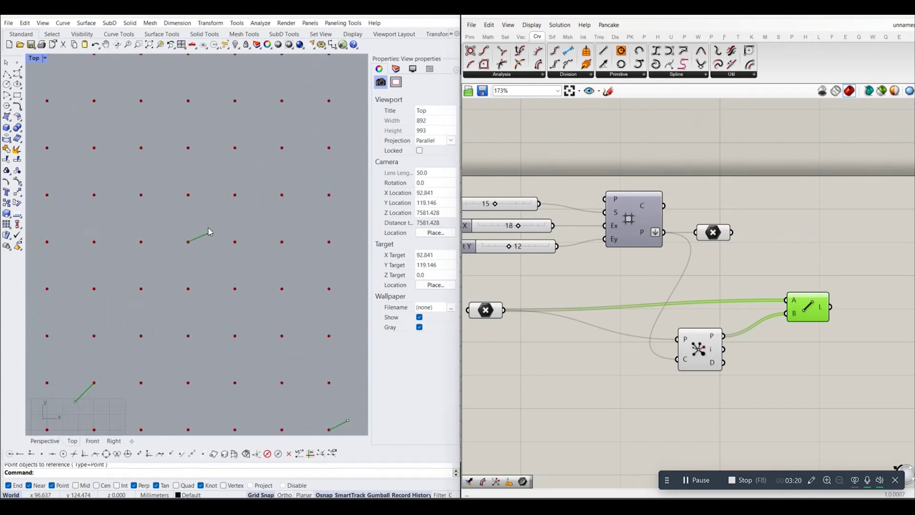
click(209, 232)
drag(211, 224, 211, 162)
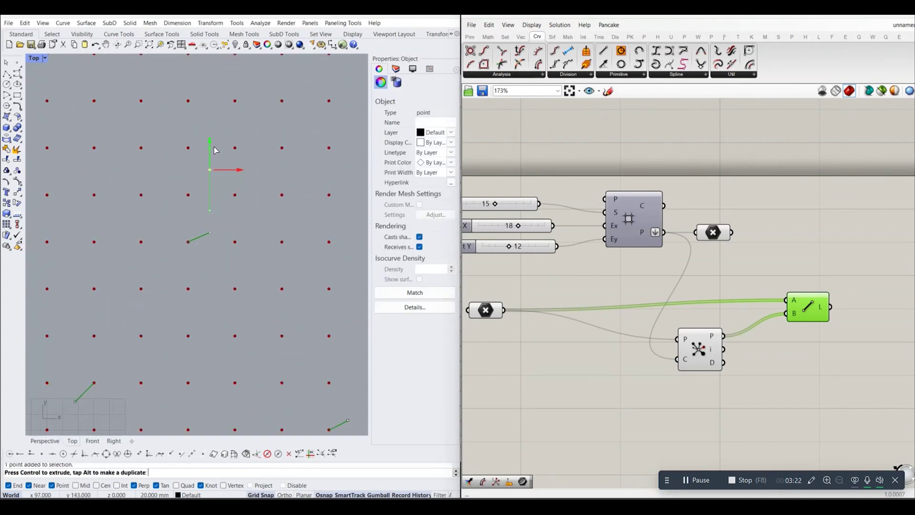
click(237, 199)
Raise a second referenced point upward and review the updated lines.
scroll(199, 153, down, 3)
scroll(227, 257, up, 3)
drag(283, 263, 284, 264)
drag(267, 229, 267, 159)
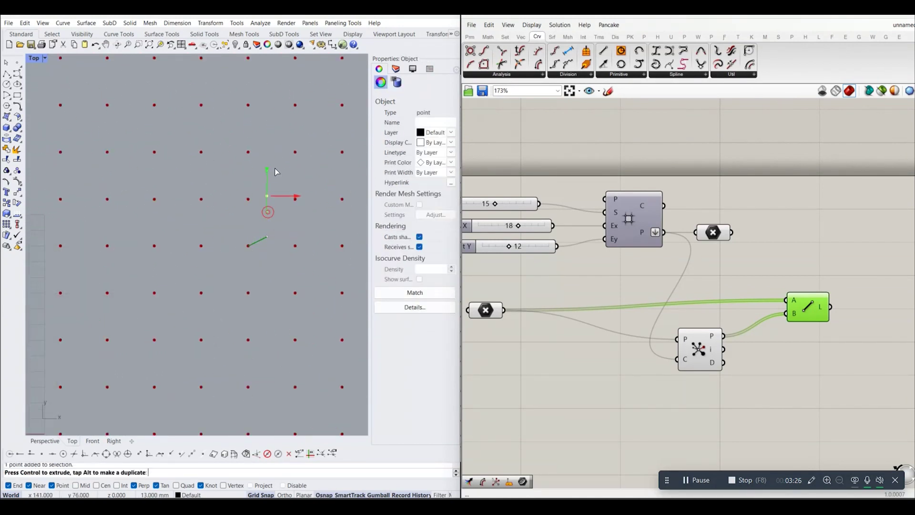
click(271, 197)
right_drag(270, 197, 243, 222)
scroll(226, 230, down, 2)
scroll(245, 239, down, 2)
scroll(205, 236, down, 2)
scroll(199, 234, down, 1)
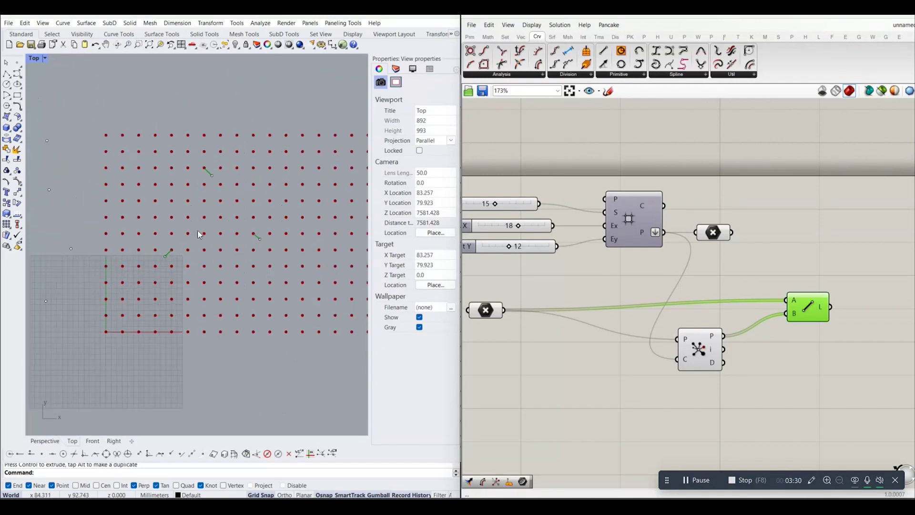
scroll(192, 223, down, 2)
scroll(195, 214, up, 2)
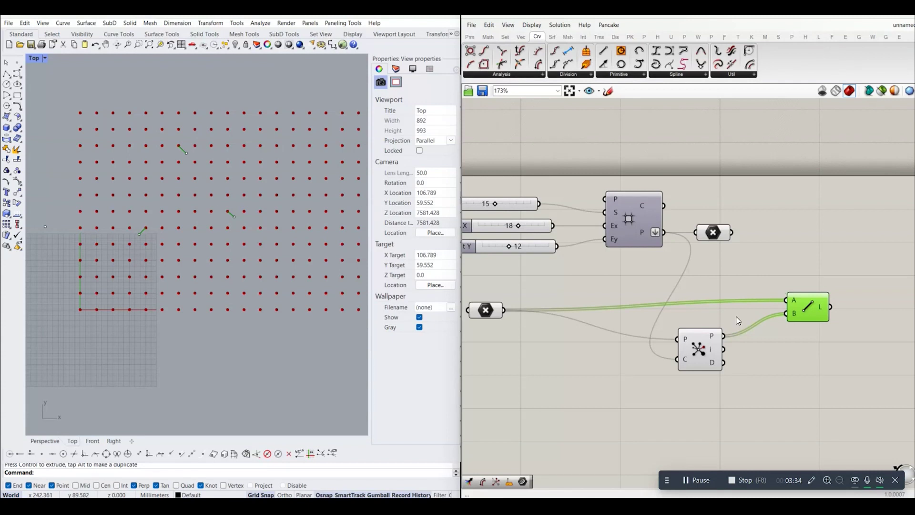
scroll(711, 320, down, 2)
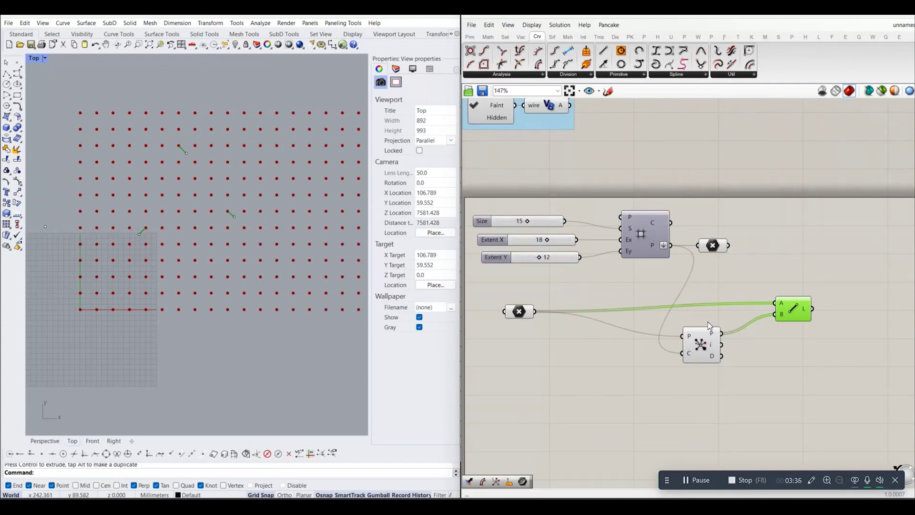
click(755, 333)
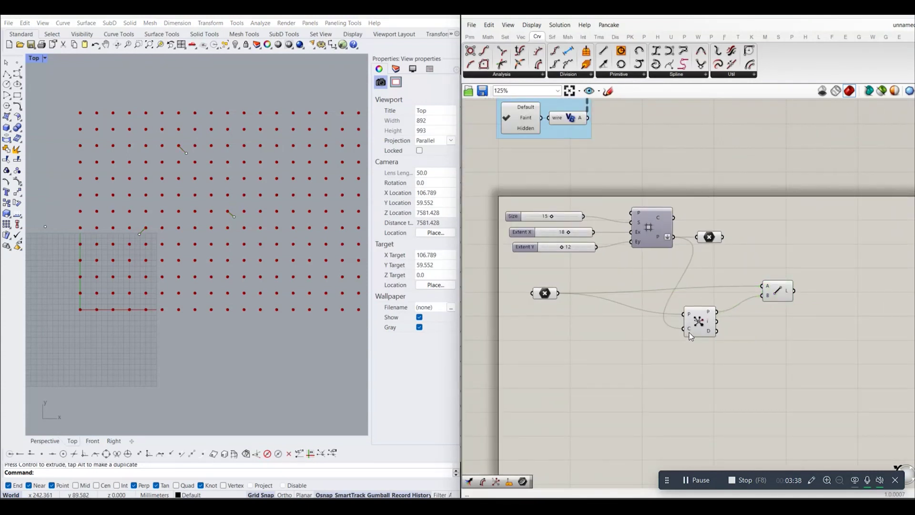
scroll(119, 233, up, 5)
scroll(119, 234, up, 1)
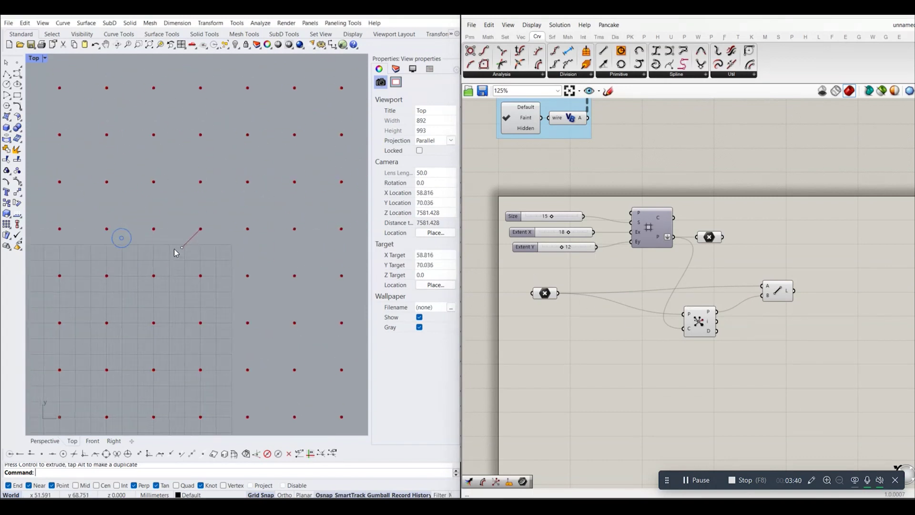
Add a Closest Points component from Vector > Point, fed by the referenced points at P.
click(522, 37)
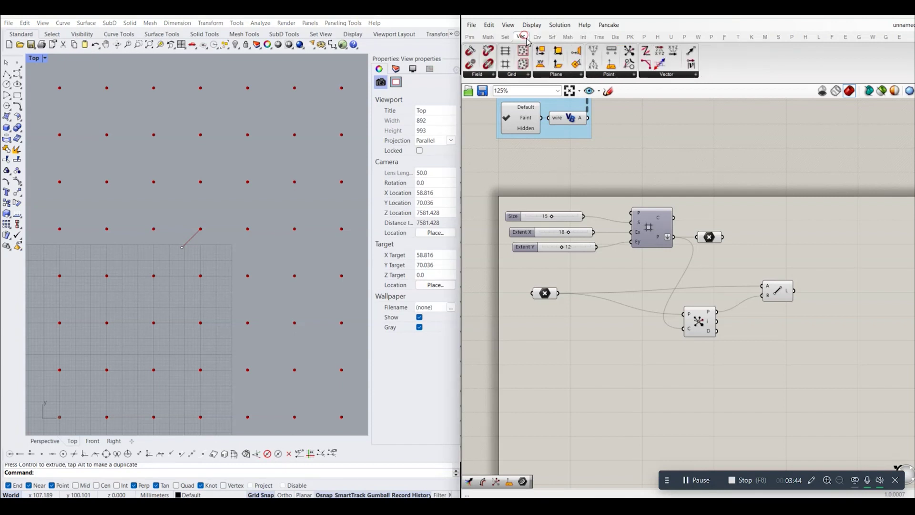
click(614, 77)
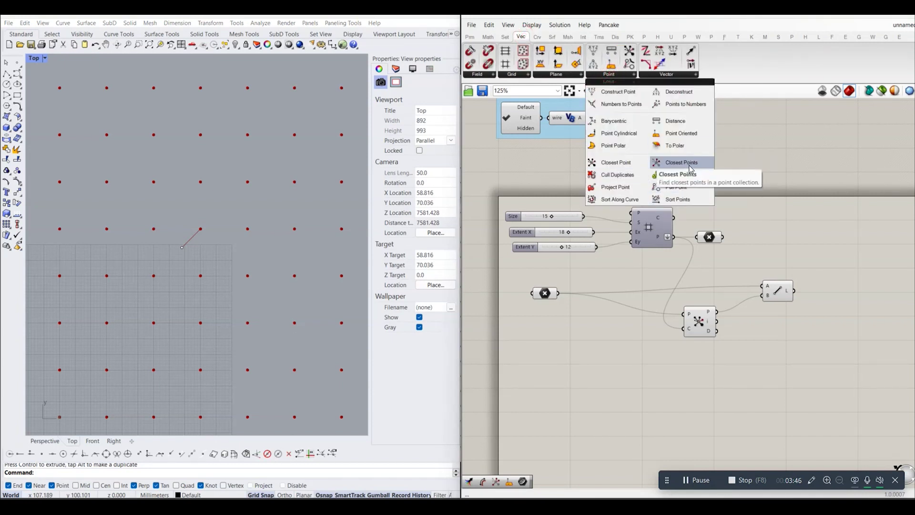
click(690, 169)
click(661, 369)
right_drag(661, 369, 660, 331)
mouse_move(660, 332)
mouse_down()
mouse_move(755, 330)
mouse_move(711, 343)
mouse_up()
mouse_move(559, 249)
mouse_down()
mouse_move(711, 333)
mouse_move(674, 192)
mouse_up()
click(700, 310)
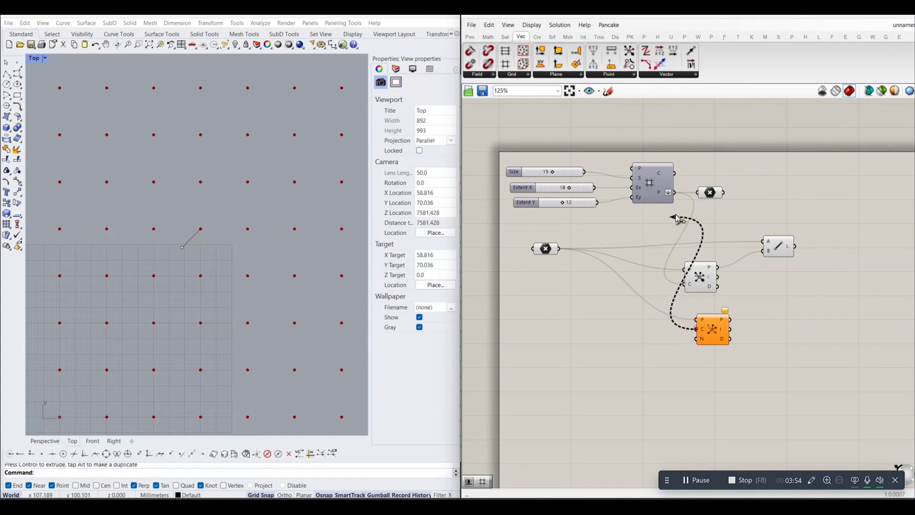
scroll(713, 328, up, 1)
right_drag(713, 329, 694, 344)
drag(691, 298, 703, 281)
click(710, 291)
Connect a 0–15 Count slider to Closest Points N and set it to 6.
click(702, 481)
scroll(633, 367, down, 2)
scroll(696, 302, up, 2)
right_drag(677, 262, 663, 271)
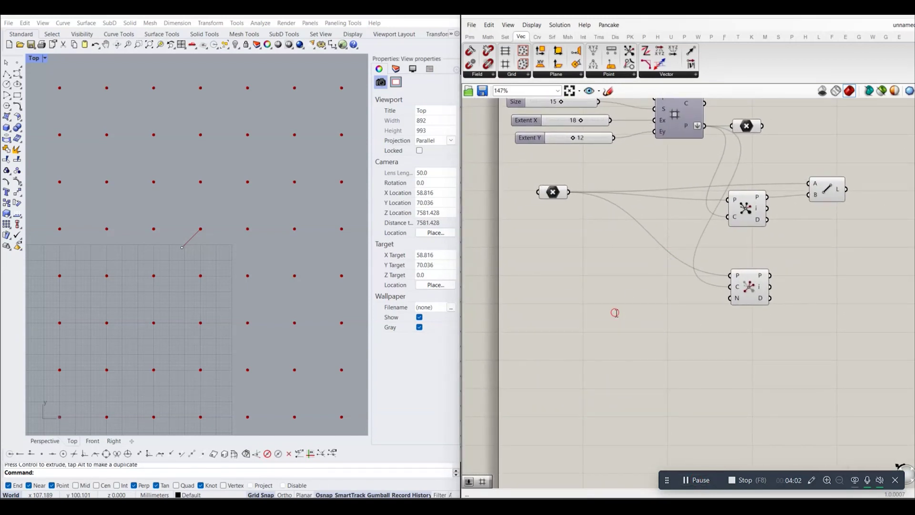
double_click(615, 312)
text(0..15)
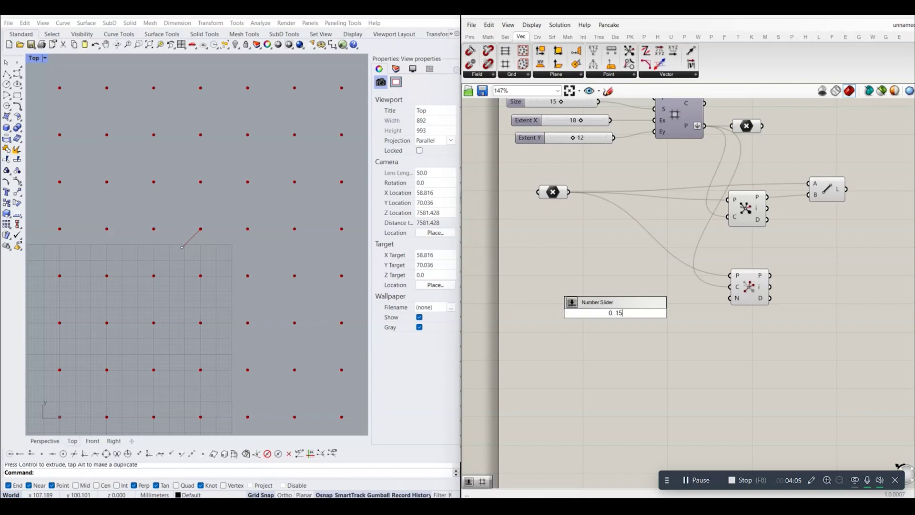
key(Return)
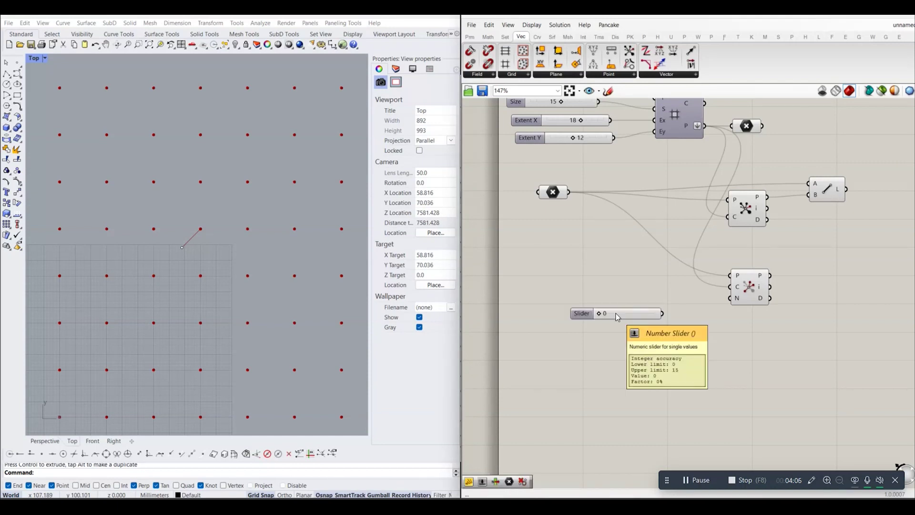
click(622, 310)
drag(620, 301, 730, 298)
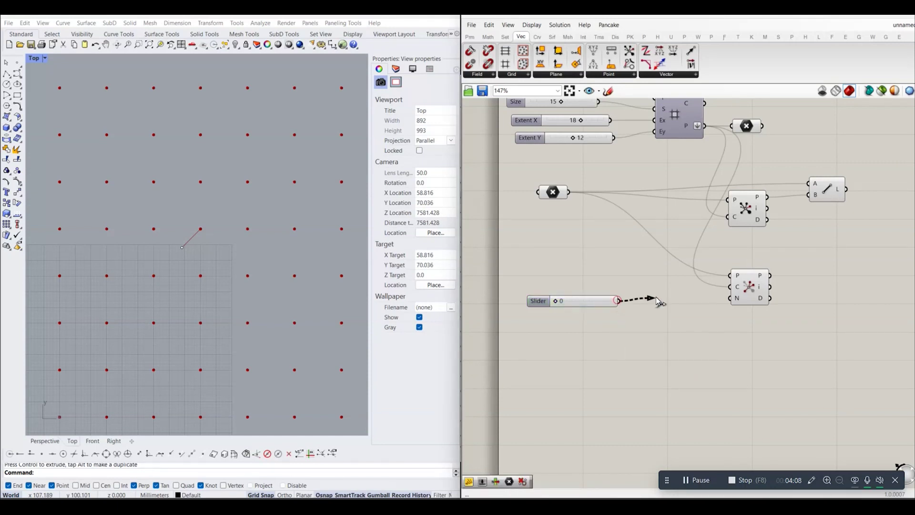
right_drag(658, 314, 624, 317)
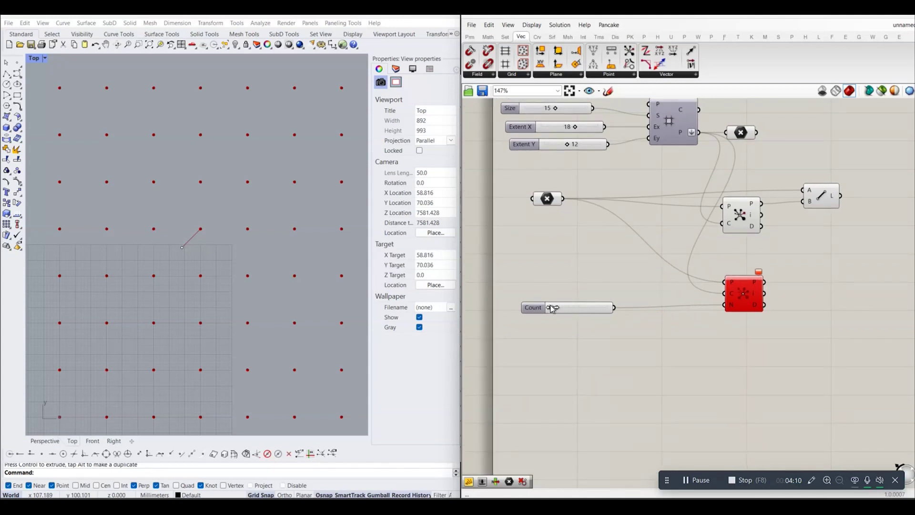
drag(552, 309, 574, 310)
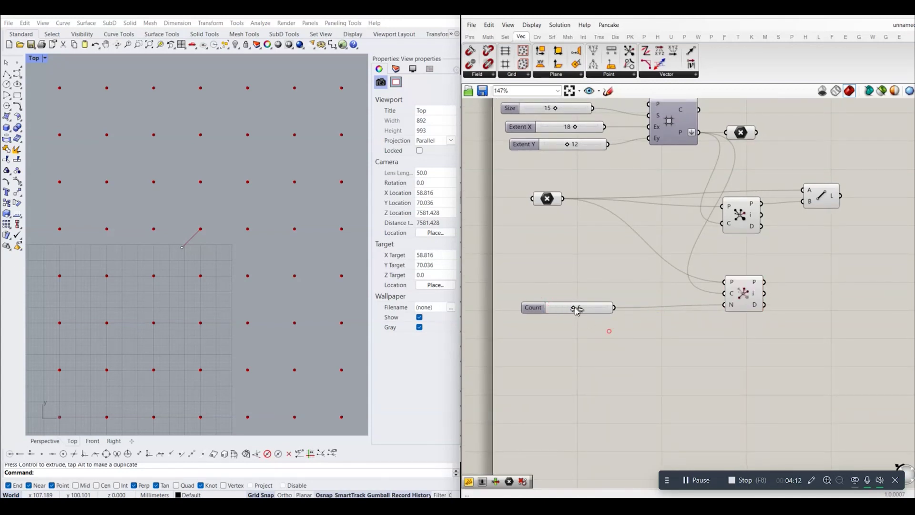
scroll(591, 318, down, 3)
click(666, 307)
Turn off the preview of the single Closest Point component.
scroll(235, 230, down, 3)
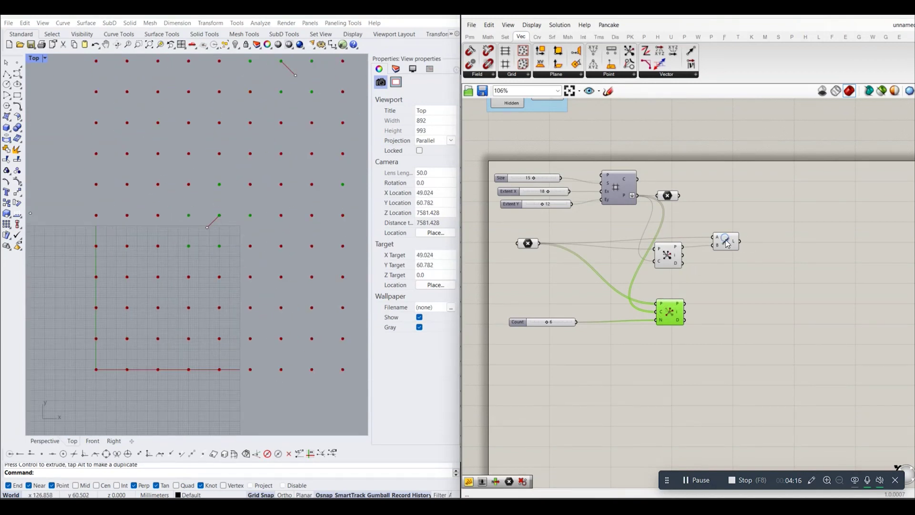
click(759, 272)
right_click(668, 254)
click(695, 278)
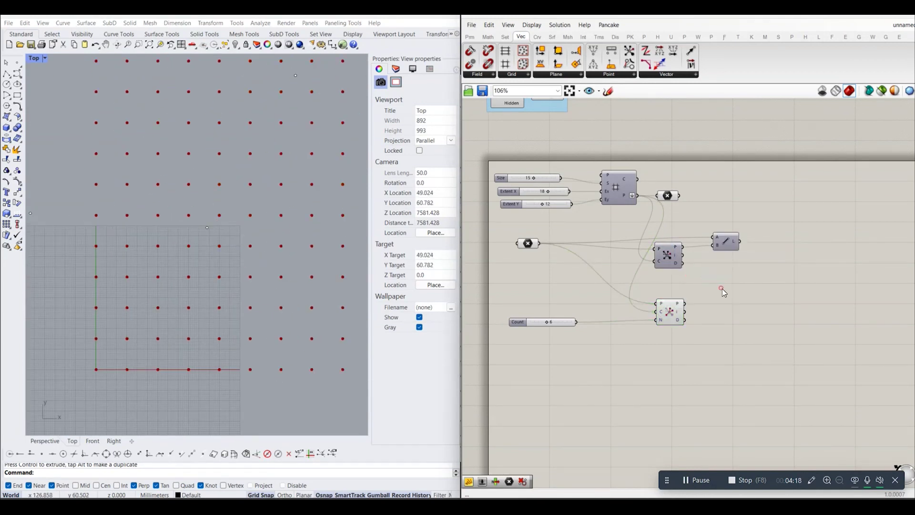
Highlight Closest Points to inspect the six nearest grid points around each referenced point.
click(670, 312)
scroll(199, 230, up, 3)
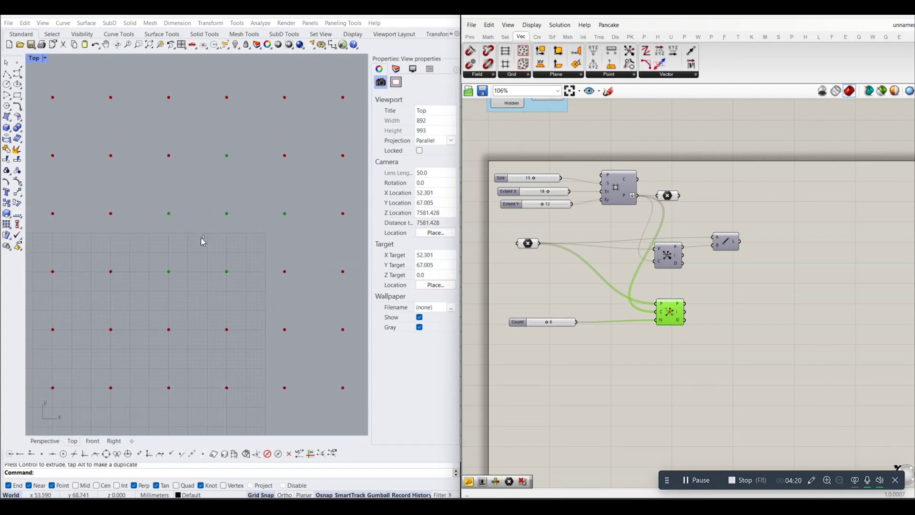
scroll(137, 268, down, 2)
scroll(207, 279, down, 2)
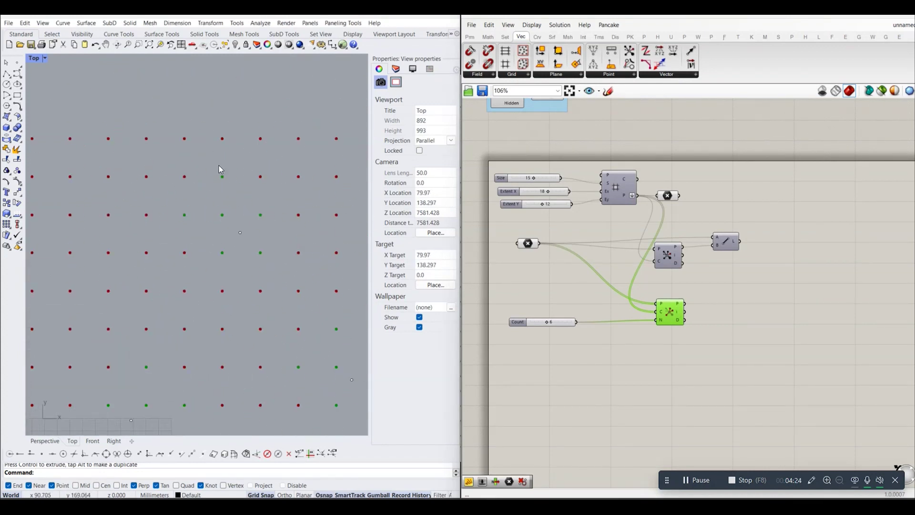
scroll(177, 212, down, 2)
scroll(241, 262, up, 2)
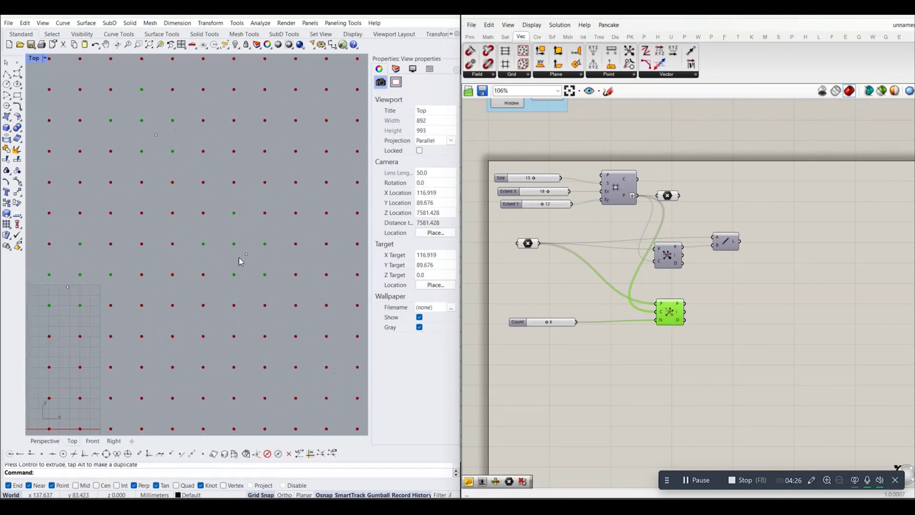
scroll(233, 231, down, 2)
click(672, 372)
scroll(665, 328, up, 2)
scroll(645, 330, up, 2)
scroll(652, 302, up, 2)
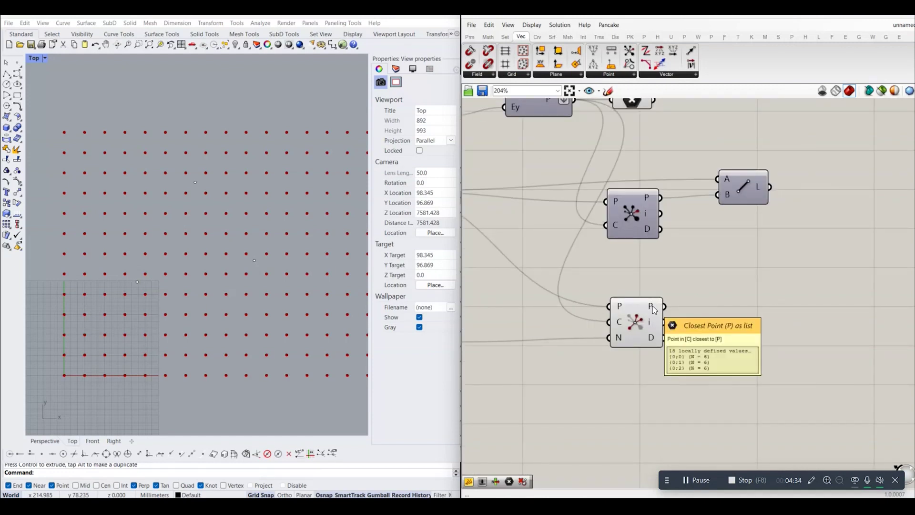
scroll(654, 305, down, 3)
click(697, 253)
Wire Closest Points P into Line B and turn on the Line preview.
drag(698, 253, 700, 277)
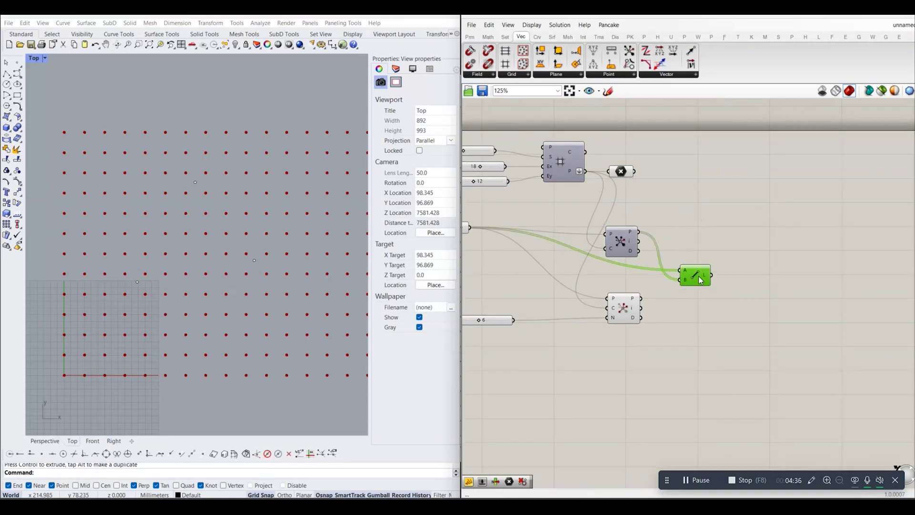
scroll(706, 310, up, 2)
drag(649, 292, 699, 268)
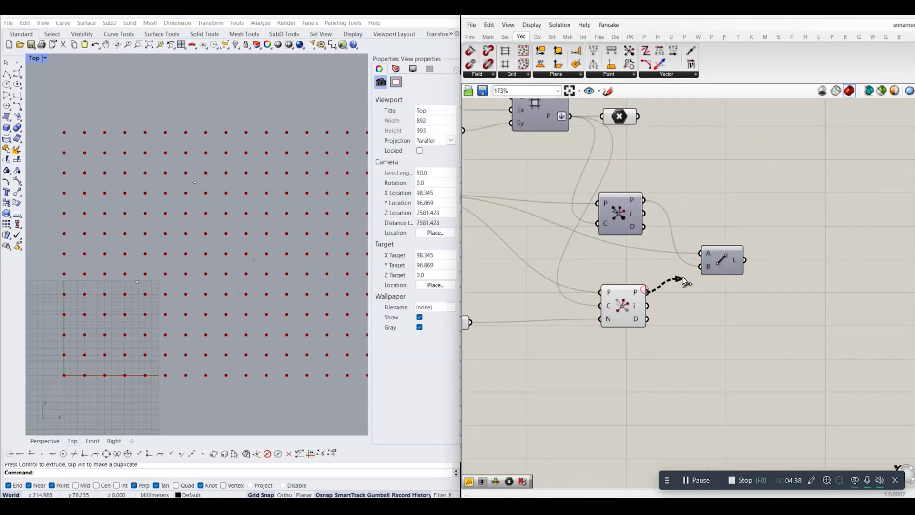
right_drag(697, 275, 702, 260)
right_click(725, 246)
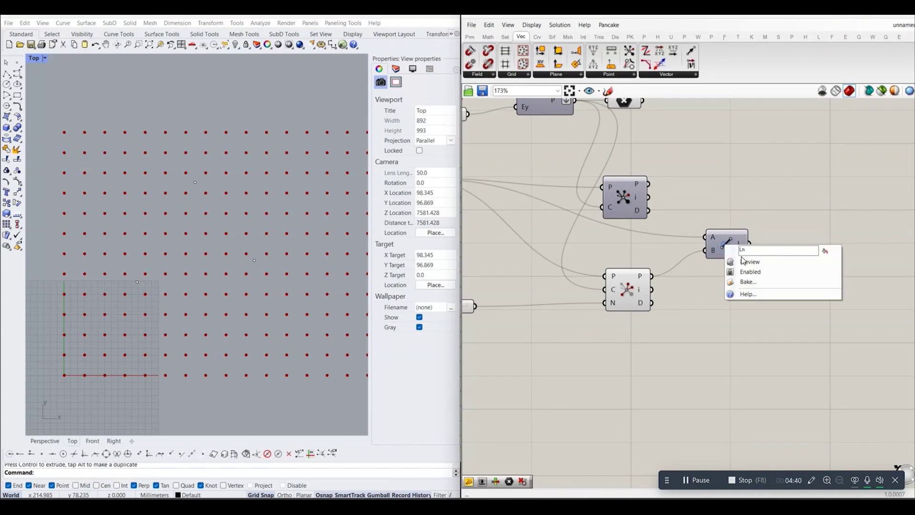
click(748, 262)
right_drag(201, 255, 239, 271)
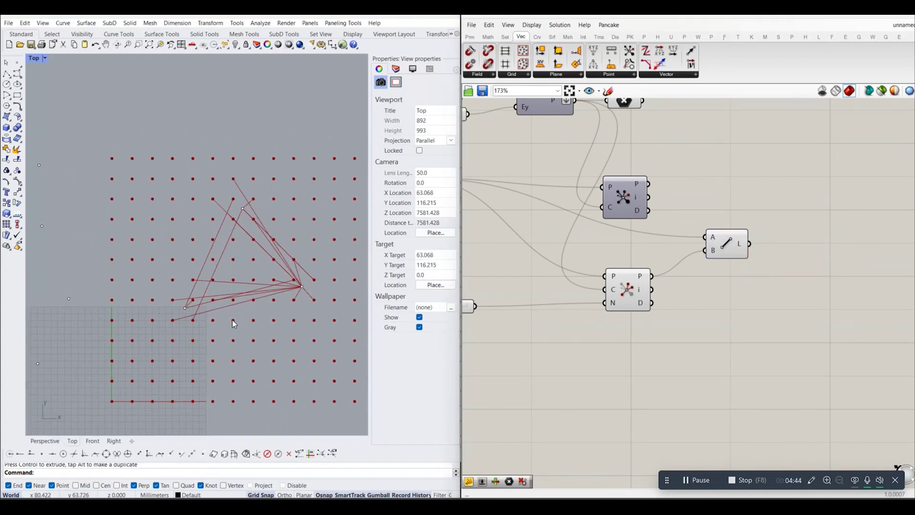
mouse_move(256, 264)
right_down()
mouse_move(241, 239)
mouse_move(254, 246)
right_up()
scroll(739, 228, up, 2)
scroll(739, 228, up, 2)
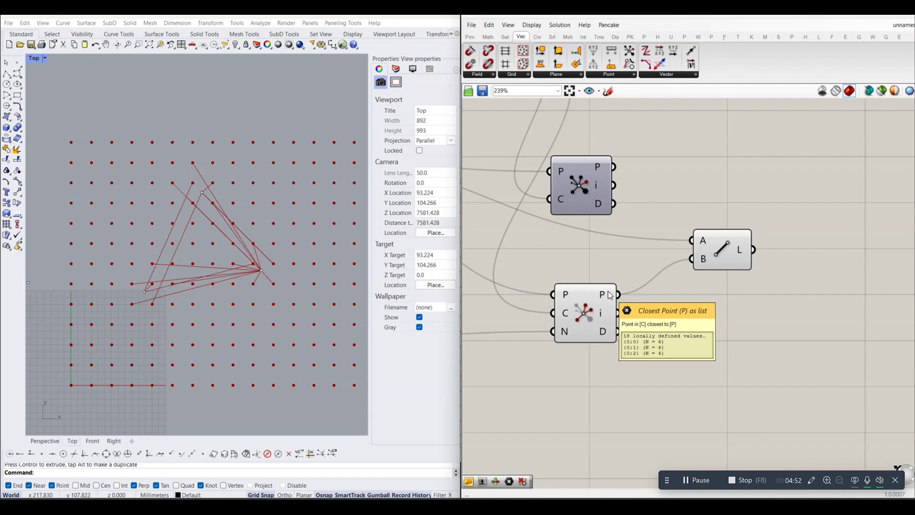
Simplify the Closest Points P output and graft Line input A into separate stars.
right_click(611, 296)
click(636, 360)
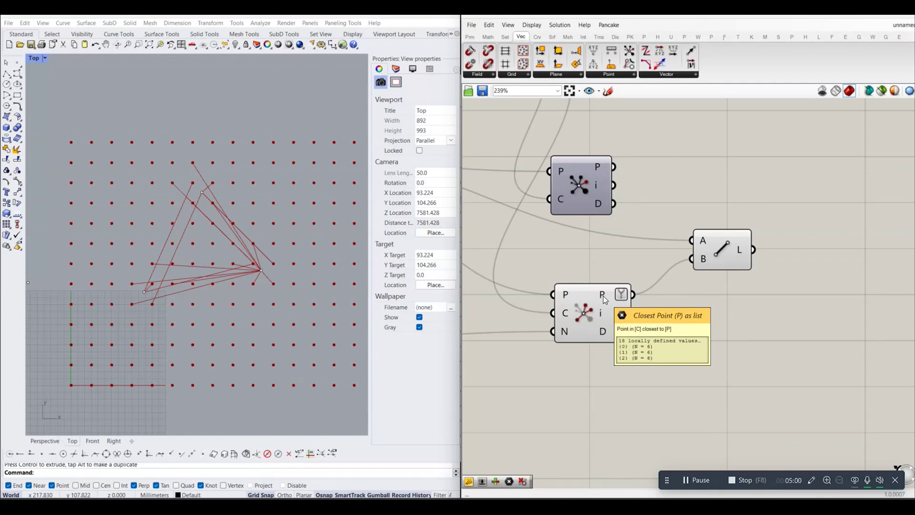
right_drag(603, 295, 536, 334)
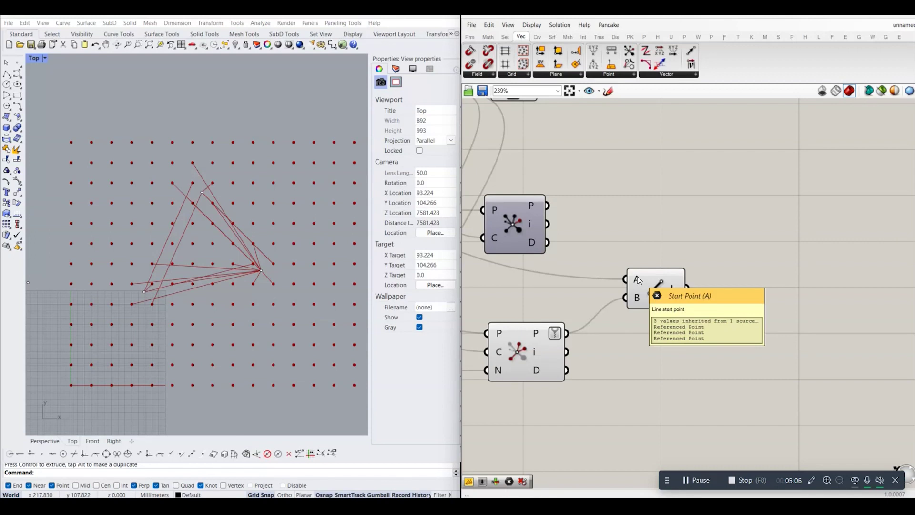
right_click(637, 276)
click(671, 352)
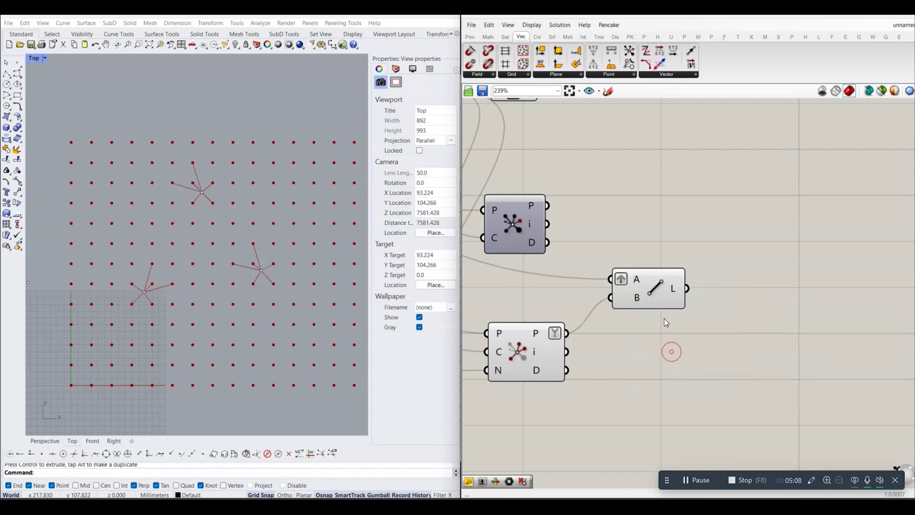
Move one star-centre referenced point 11 mm along X in Rhino.
scroll(643, 292, up, 2)
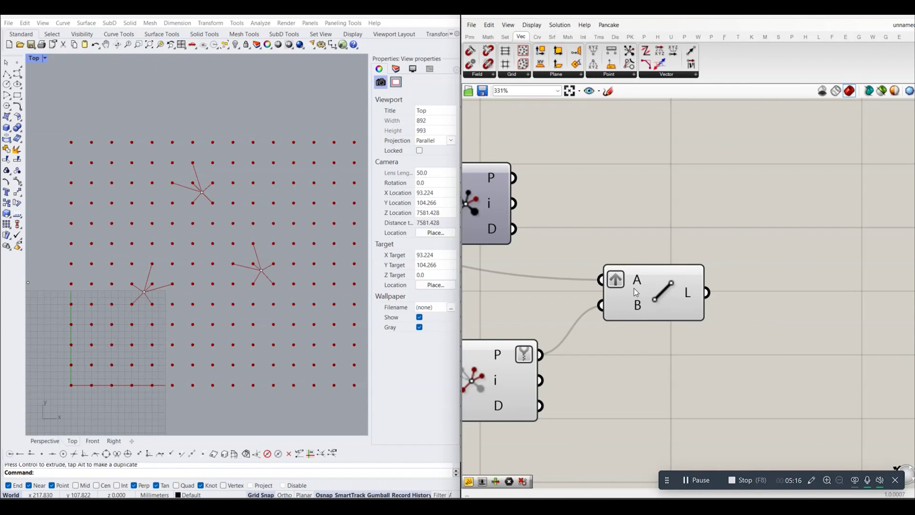
scroll(634, 288, down, 3)
right_drag(661, 296, 772, 305)
scroll(191, 214, up, 3)
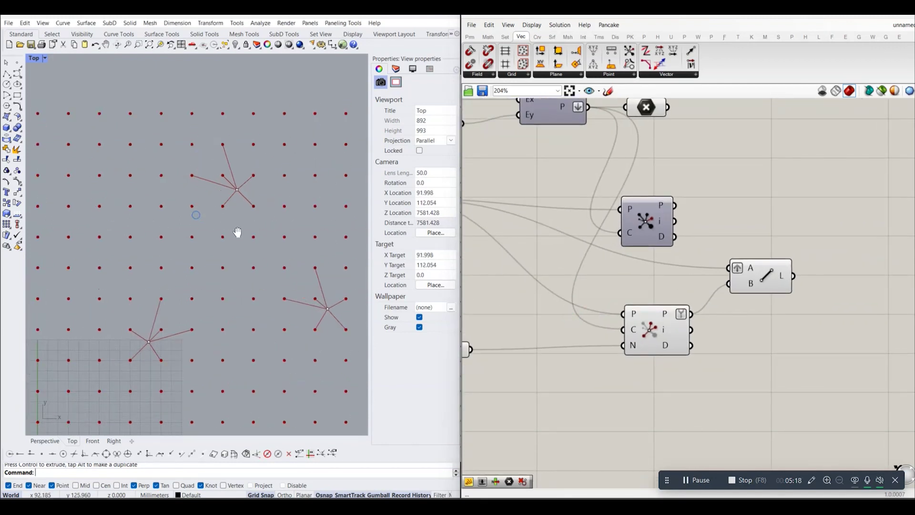
click(751, 286)
right_drag(165, 349, 170, 279)
scroll(169, 279, up, 2)
click(159, 269)
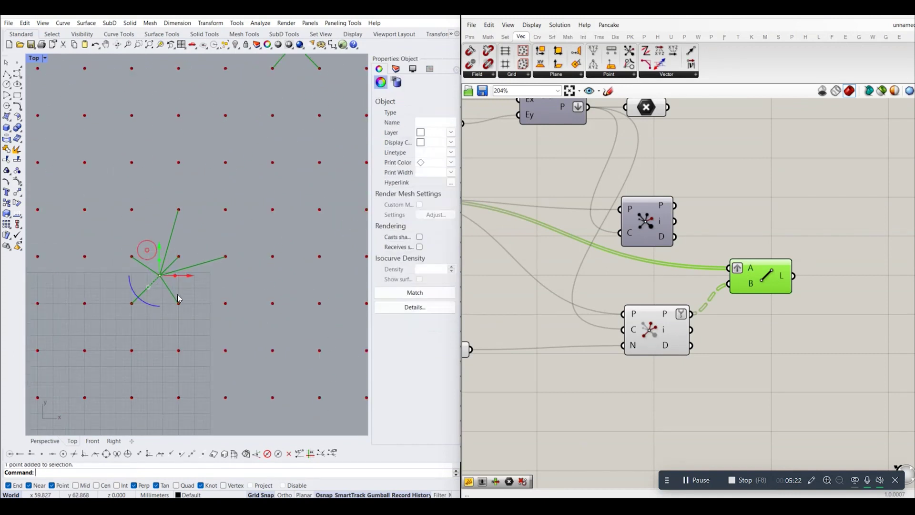
mouse_move(184, 276)
mouse_down()
mouse_move(235, 280)
mouse_move(271, 313)
mouse_up()
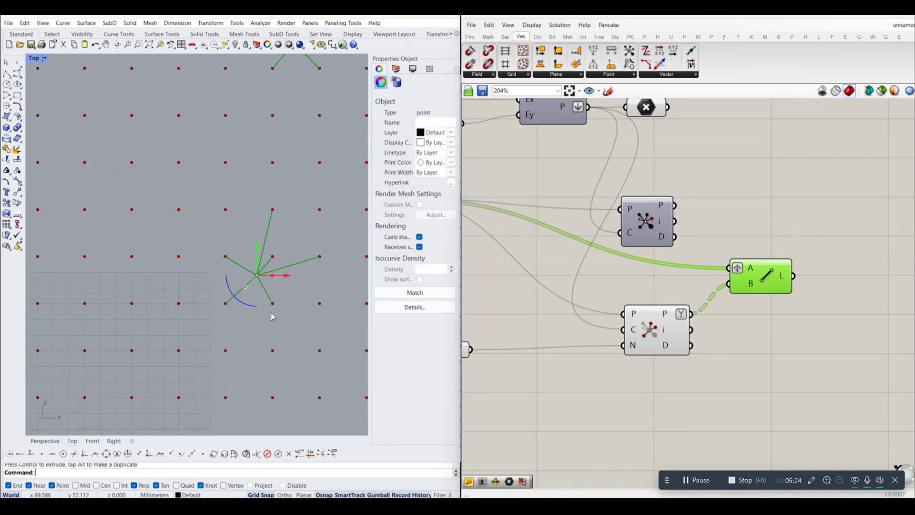
scroll(271, 313, down, 2)
key(Escape)
Drag a second star-centre point to a new spot and watch its star update.
mouse_move(260, 290)
right_down()
mouse_move(257, 309)
mouse_move(216, 323)
right_up()
right_drag(358, 302, 197, 280)
drag(216, 300, 302, 194)
click(324, 224)
scroll(314, 197, up, 1)
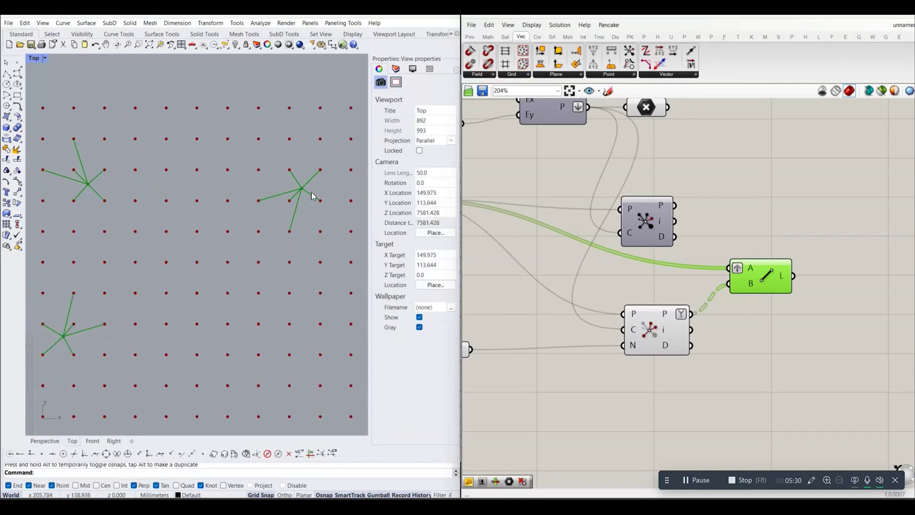
scroll(298, 217, down, 2)
right_drag(205, 279, 267, 193)
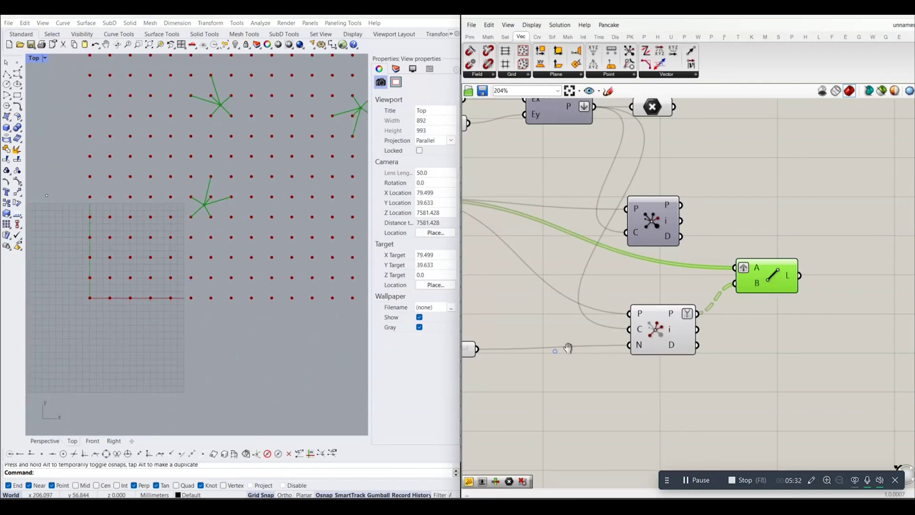
right_drag(593, 293, 730, 282)
Raise the Count slider from 6 to 11.
drag(553, 337, 576, 337)
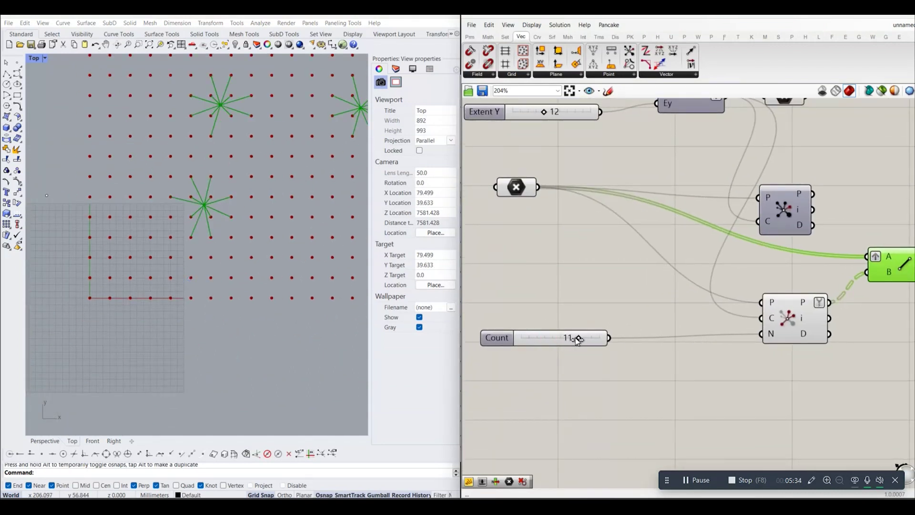
mouse_move(237, 205)
right_down()
mouse_move(228, 232)
mouse_move(168, 284)
right_up()
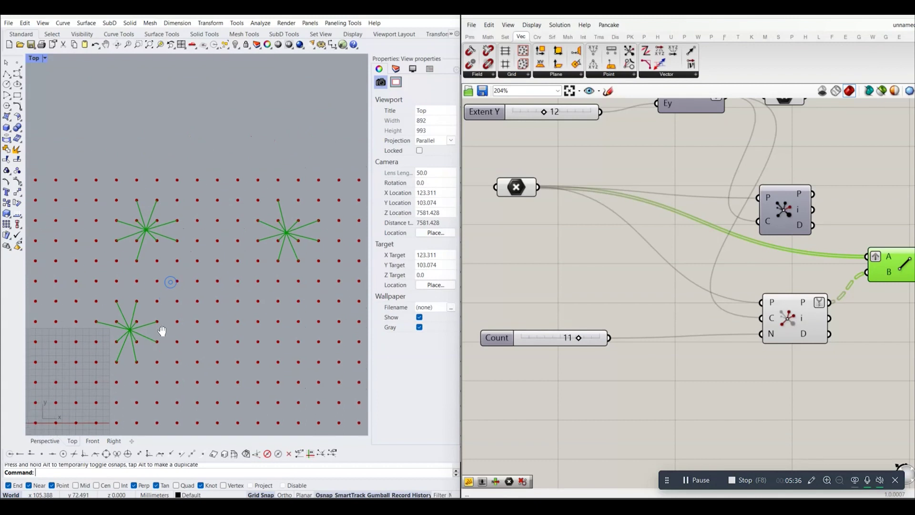
scroll(258, 252, up, 2)
right_drag(220, 236, 235, 189)
Move one star-centre point toward the lower-left in Rhino's Top view.
click(257, 206)
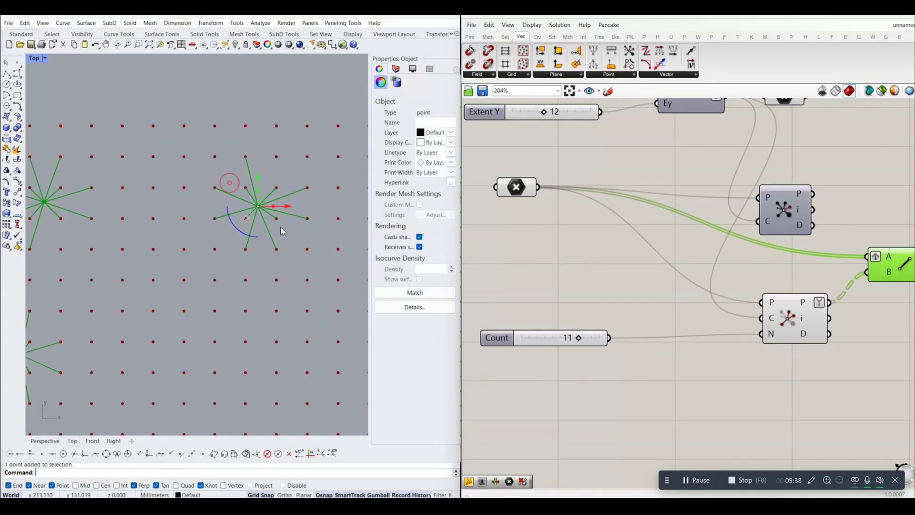
mouse_move(257, 206)
mouse_down()
mouse_move(161, 286)
mouse_move(205, 350)
mouse_up()
right_drag(288, 375, 286, 251)
scroll(277, 266, down, 2)
click(274, 377)
scroll(251, 241, down, 1)
scroll(251, 242, down, 1)
right_drag(269, 257, 259, 267)
scroll(259, 267, up, 1)
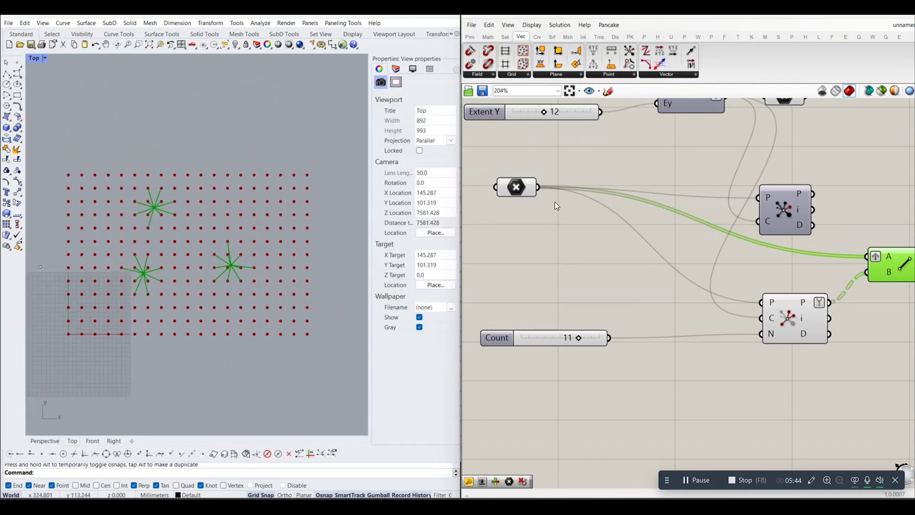
scroll(702, 259, down, 3)
scroll(651, 279, down, 2)
drag(790, 329, 563, 243)
Turn Preview off for the star-line components and the grid point output.
right_click(563, 238)
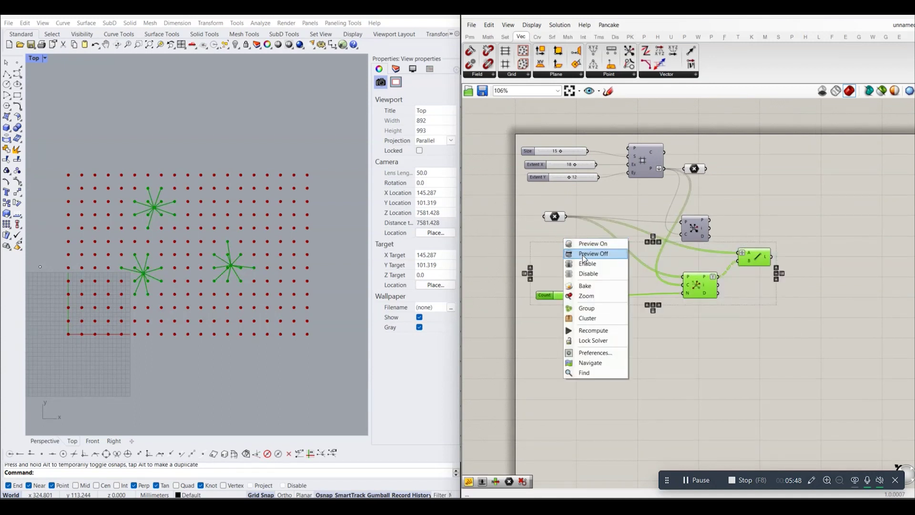
click(574, 251)
click(561, 231)
right_click(558, 221)
click(576, 228)
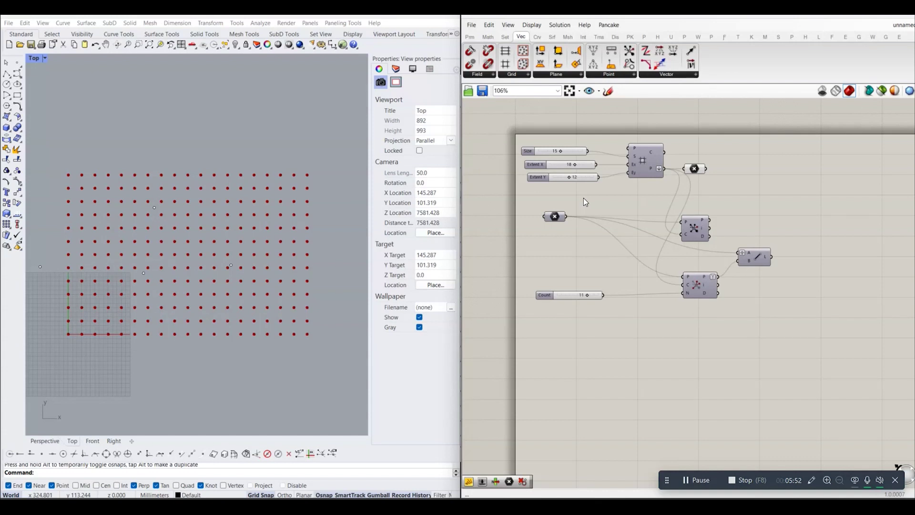
scroll(602, 215, down, 1)
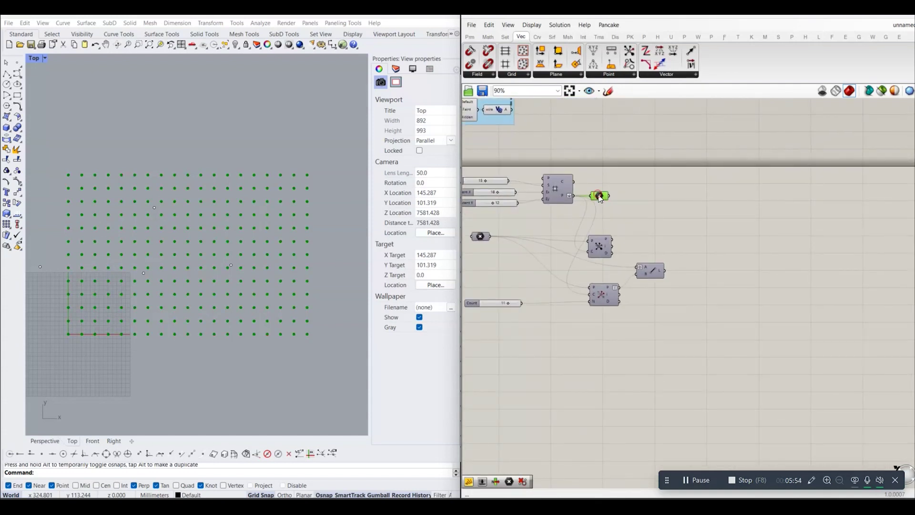
right_click(600, 199)
click(614, 210)
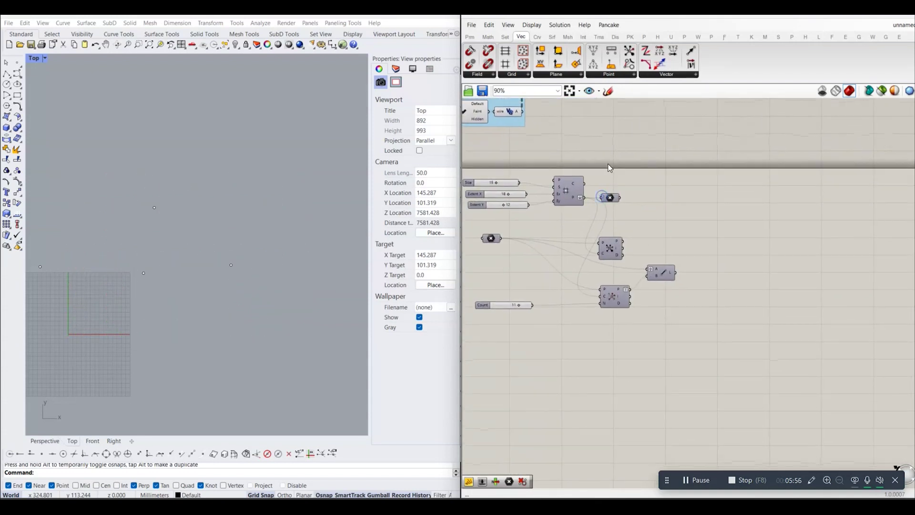
Place a Cull Duplicates component from the Vector > Point dropdown below the others.
click(600, 75)
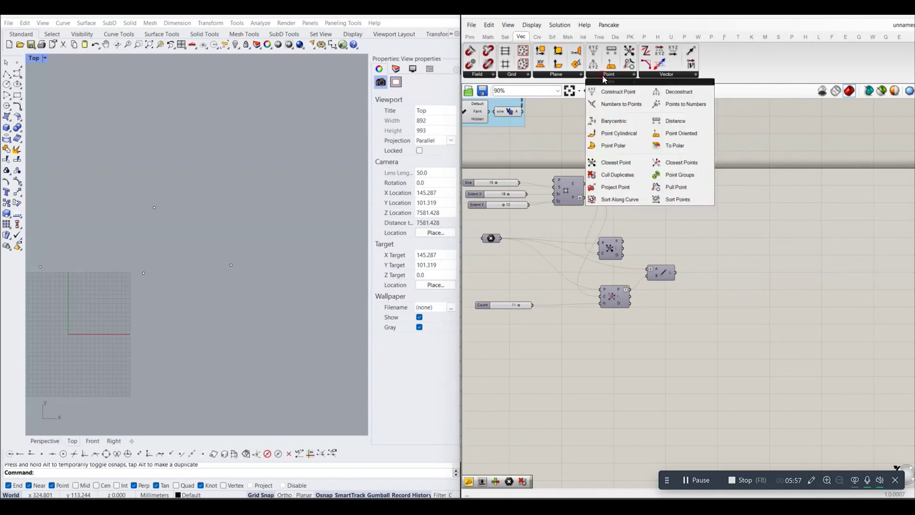
click(624, 176)
click(608, 357)
right_drag(609, 356, 635, 333)
scroll(634, 333, up, 2)
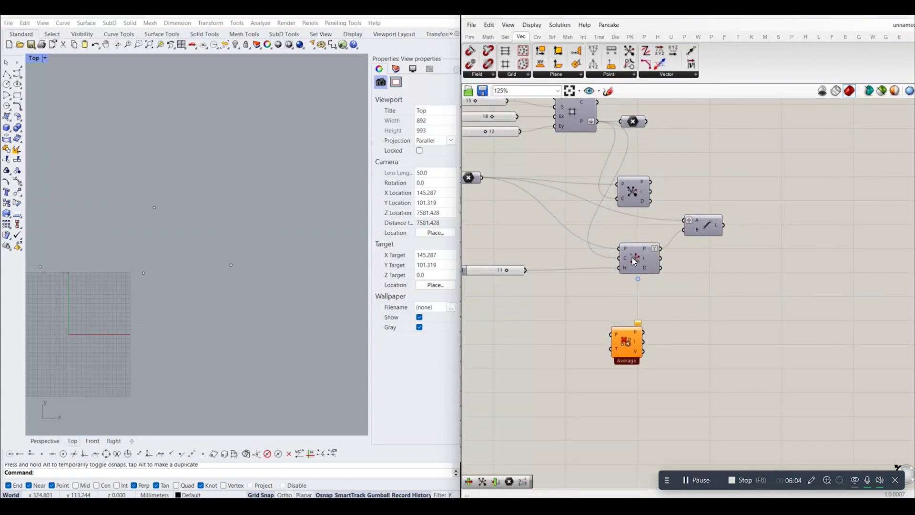
scroll(650, 272, down, 2)
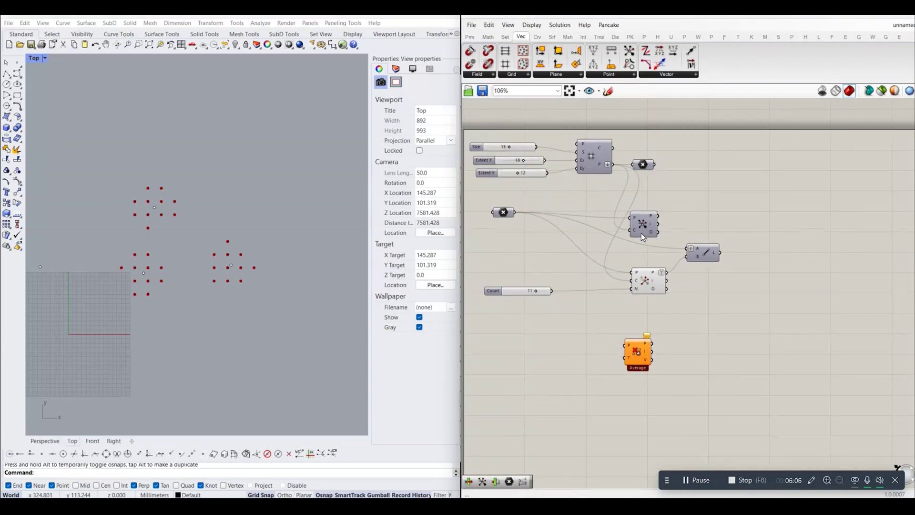
Turn the grid point output's preview back on so the full point grid shows in Rhino.
right_click(674, 191)
click(677, 275)
right_drag(643, 281, 655, 250)
scroll(204, 242, up, 1)
scroll(199, 244, up, 1)
scroll(179, 248, up, 2)
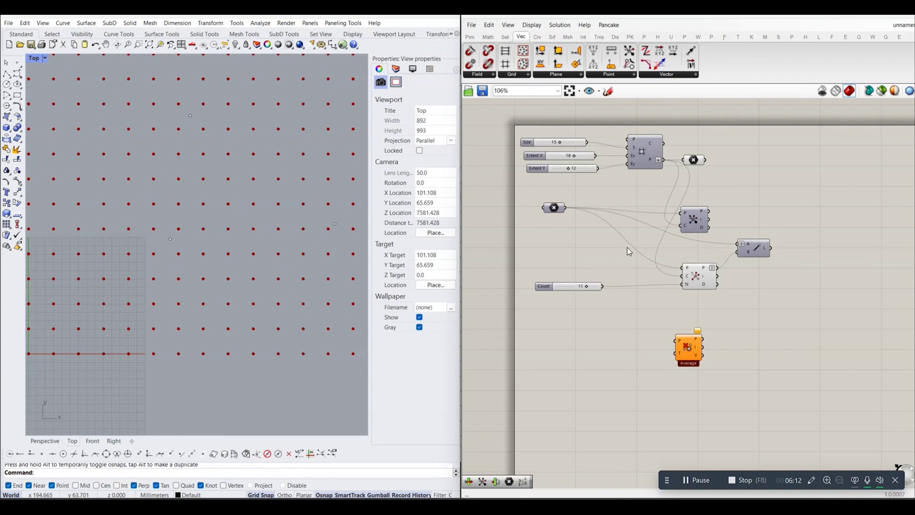
Delete one referenced point in the Rhino Top view, leaving the Point parameter flagged.
right_drag(224, 193, 239, 210)
drag(215, 142, 226, 265)
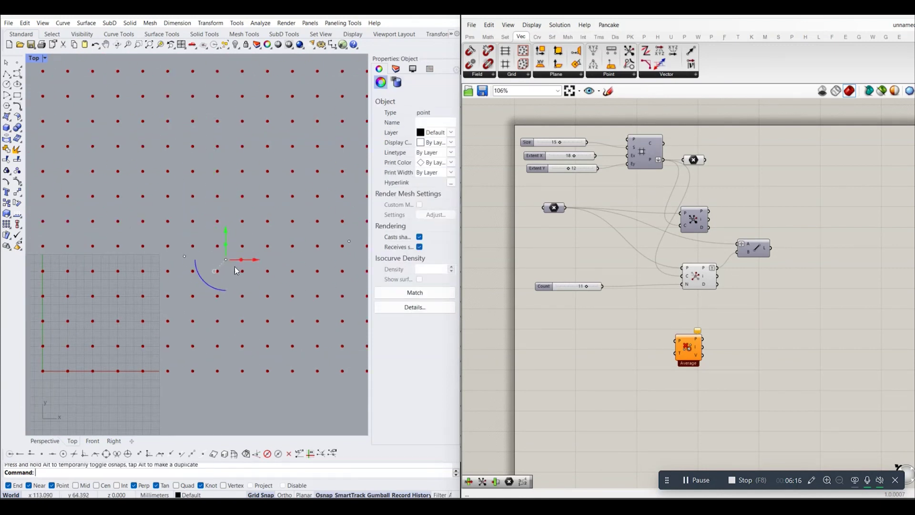
click(251, 276)
scroll(286, 263, down, 3)
click(283, 258)
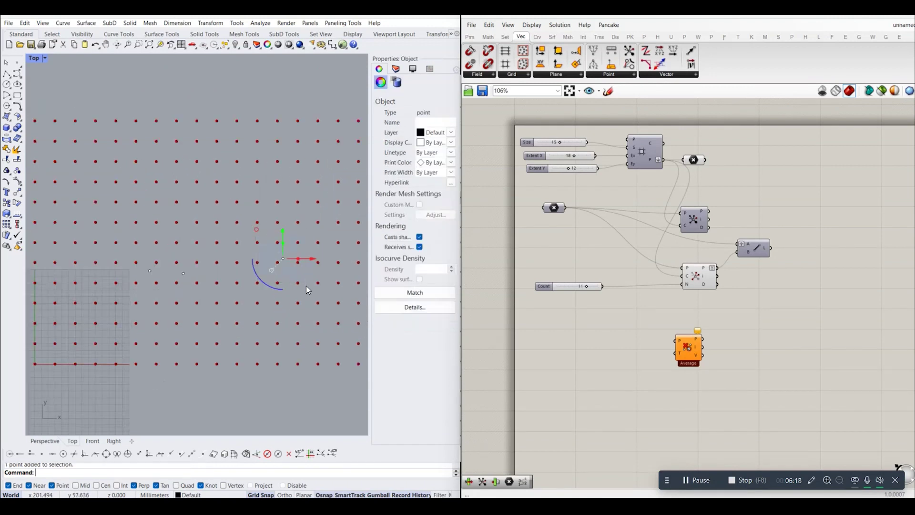
key(Delete)
scroll(224, 243, up, 2)
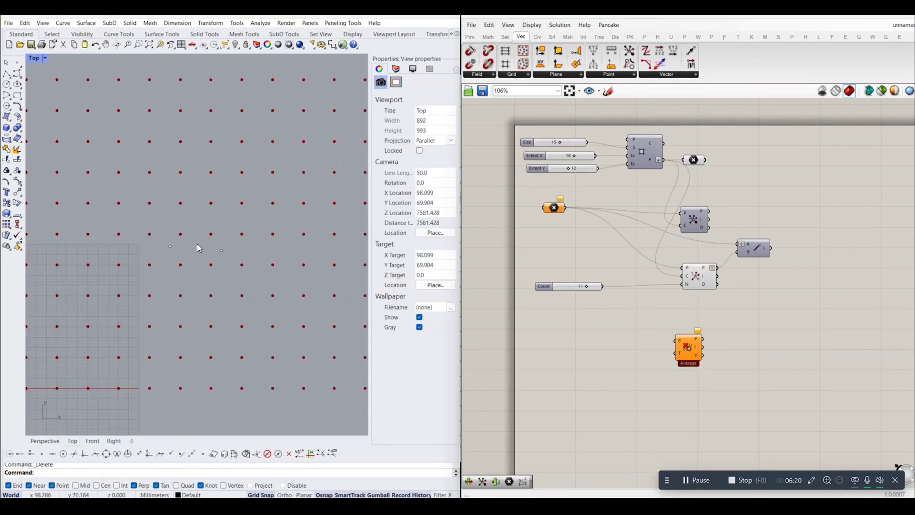
scroll(569, 226, up, 3)
click(549, 233)
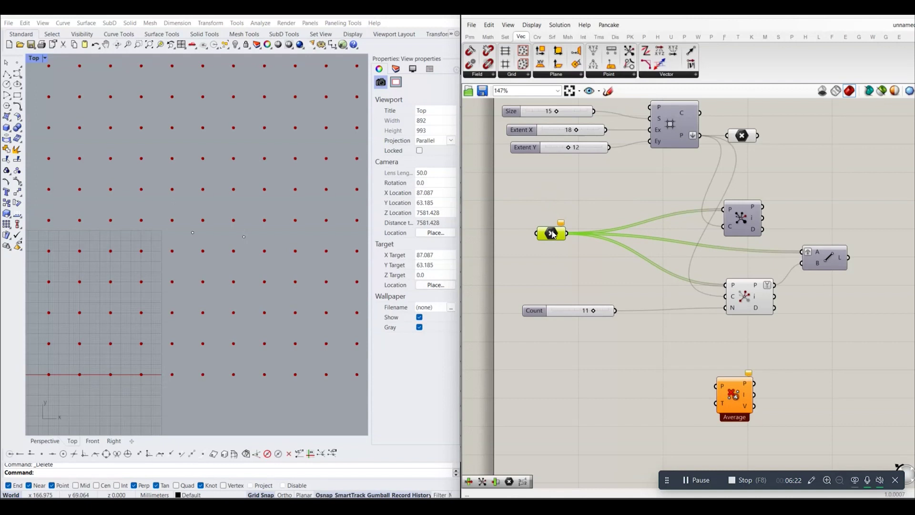
Remove the invalid third item from the Point parameter's Manage Point collection list, keeping two points.
right_click(552, 232)
click(598, 387)
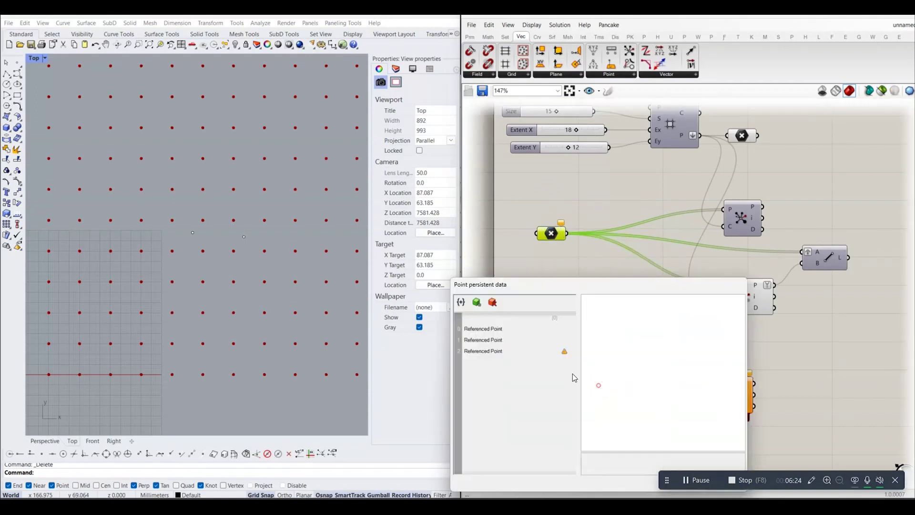
click(507, 341)
click(507, 351)
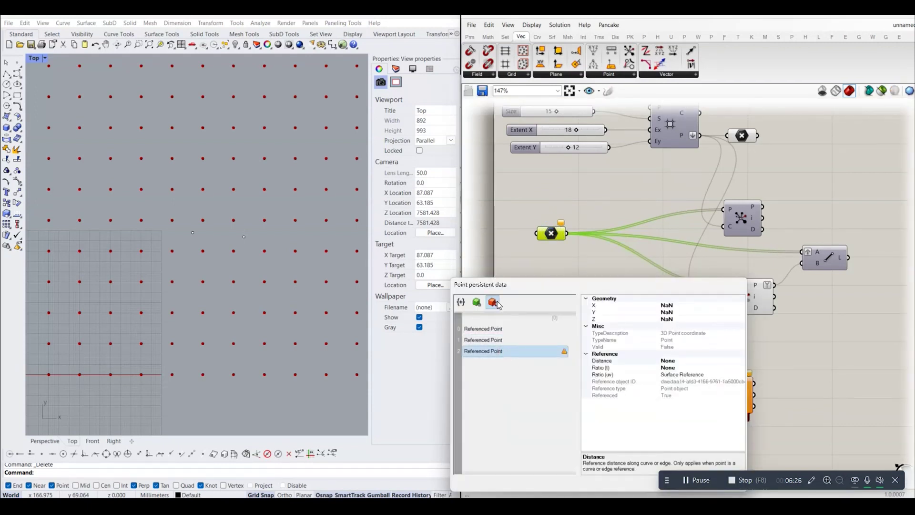
click(492, 303)
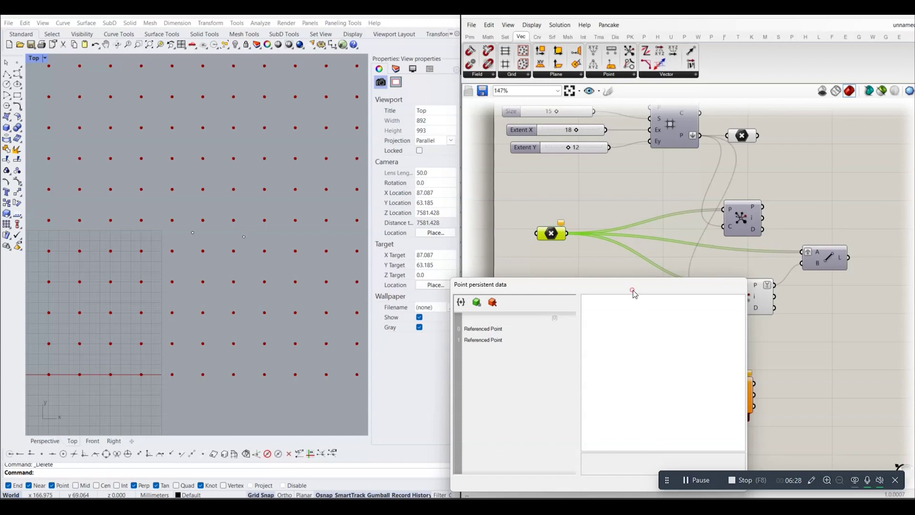
click(685, 413)
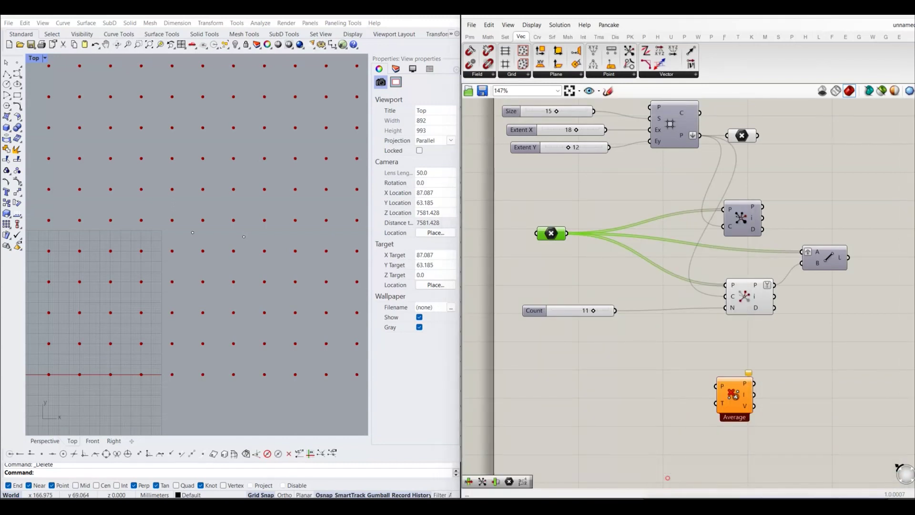
Highlight the nearest-points component's output to check its points in the Top view.
scroll(623, 368, down, 2)
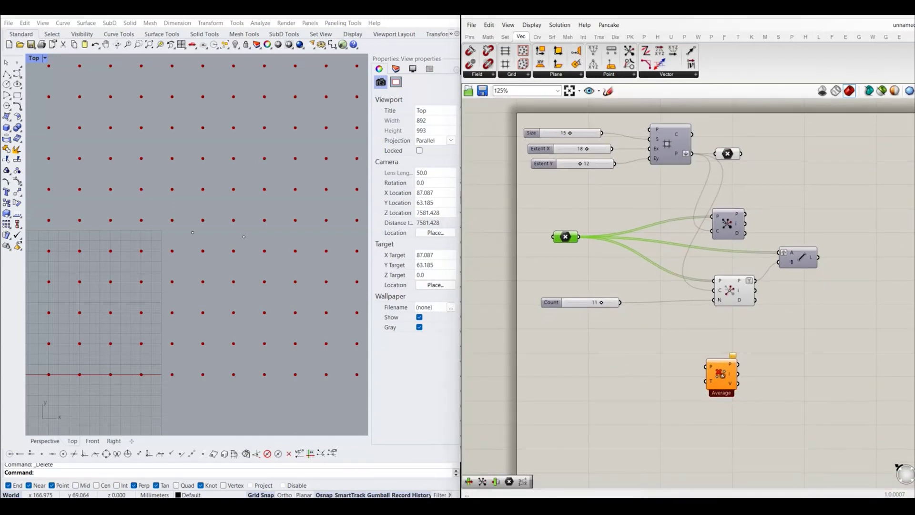
scroll(634, 382, down, 2)
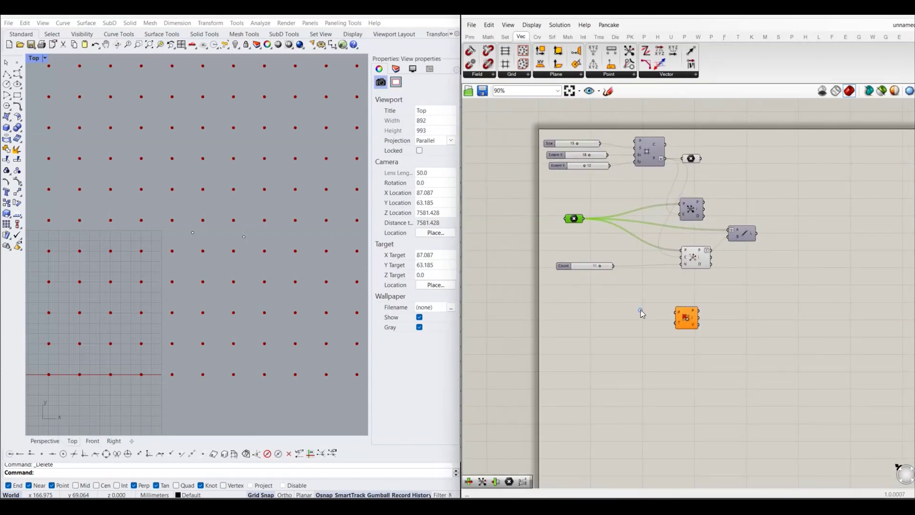
click(675, 267)
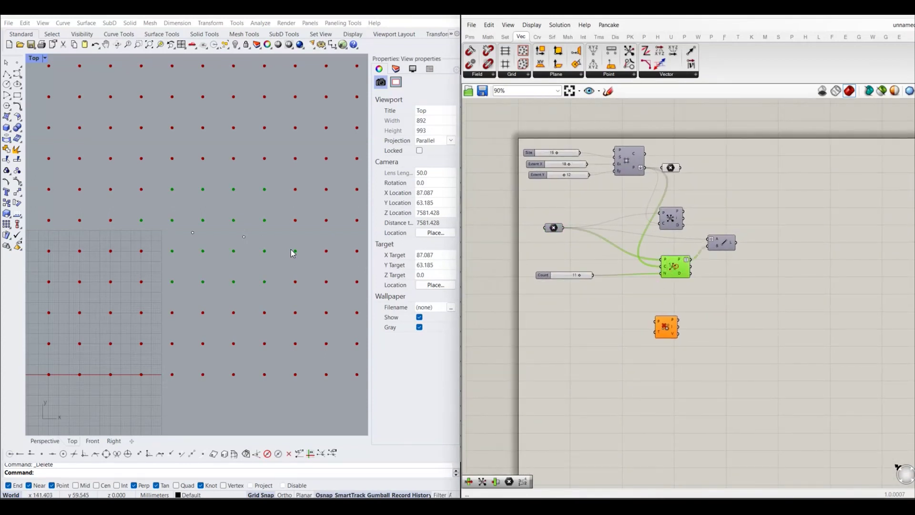
scroll(188, 253, up, 2)
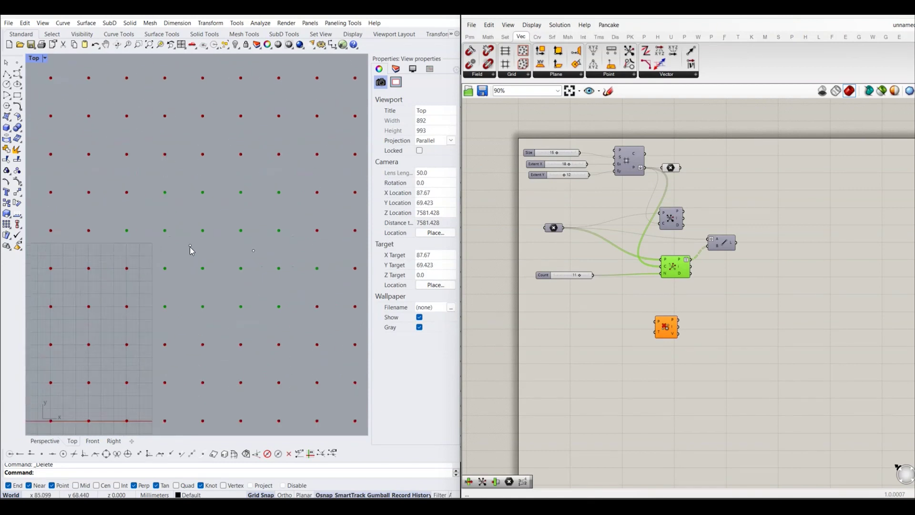
right_drag(234, 263, 219, 273)
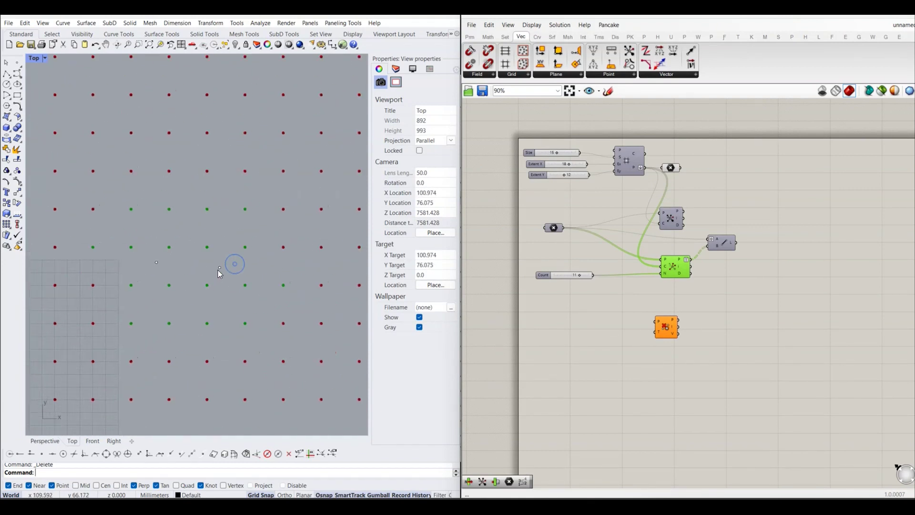
scroll(221, 275, down, 1)
click(642, 309)
scroll(594, 361, up, 3)
Move the Cull Duplicates component beside the other components.
mouse_move(594, 361)
mouse_down()
mouse_move(641, 357)
mouse_move(687, 336)
mouse_up()
click(627, 291)
scroll(627, 292, up, 3)
click(632, 279)
Turn off Preview on the grid's point output.
click(591, 275)
scroll(201, 282, down, 2)
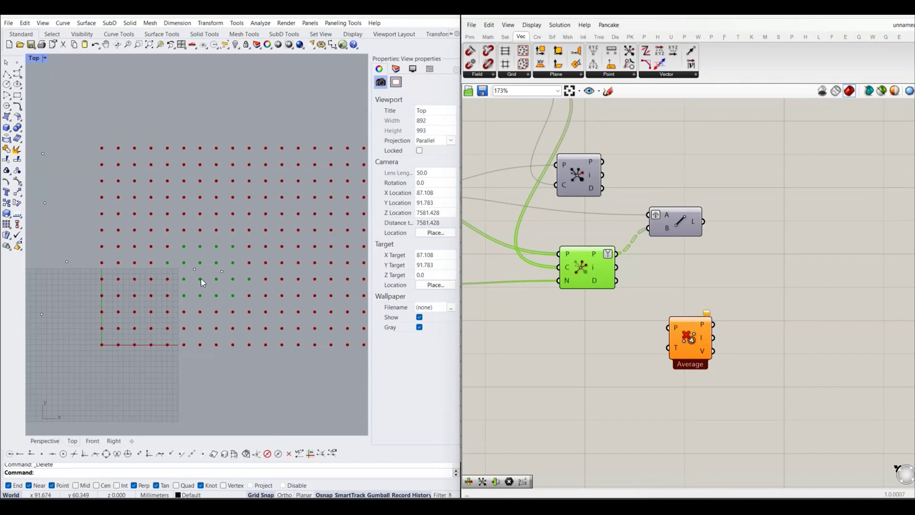
scroll(592, 267, down, 2)
right_drag(591, 119, 584, 186)
right_click(581, 184)
click(609, 202)
click(629, 217)
Pan the Top view to inspect the remaining nearest-point clusters, then reposition the line component.
scroll(218, 266, up, 3)
right_drag(196, 265, 197, 265)
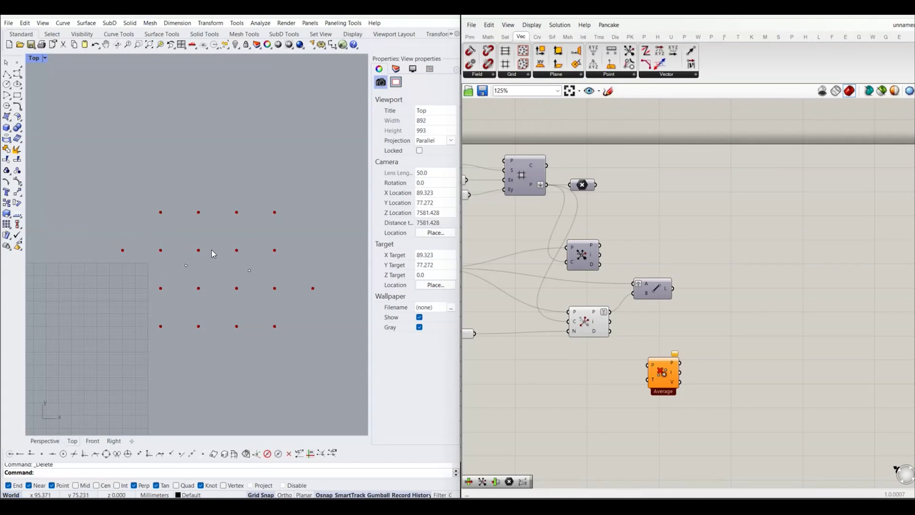
right_drag(274, 288, 235, 256)
right_drag(114, 294, 147, 276)
right_drag(284, 259, 263, 270)
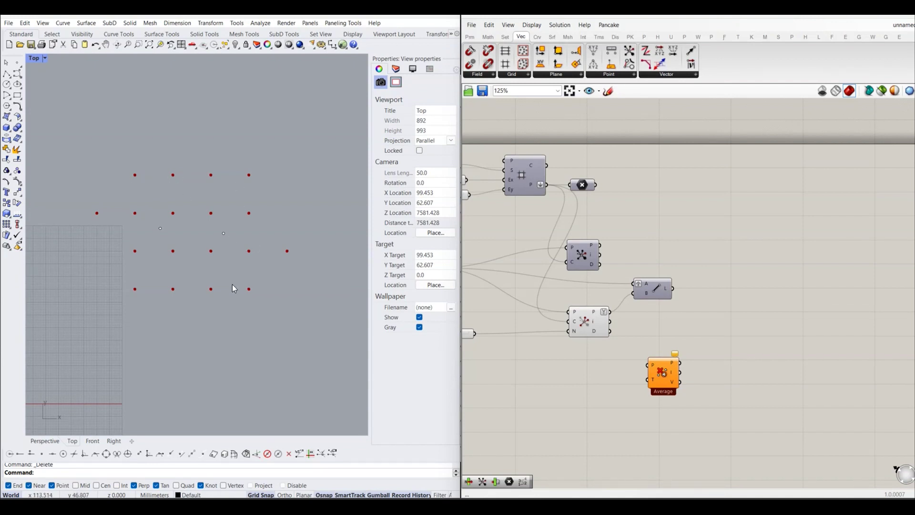
right_drag(609, 326, 597, 314)
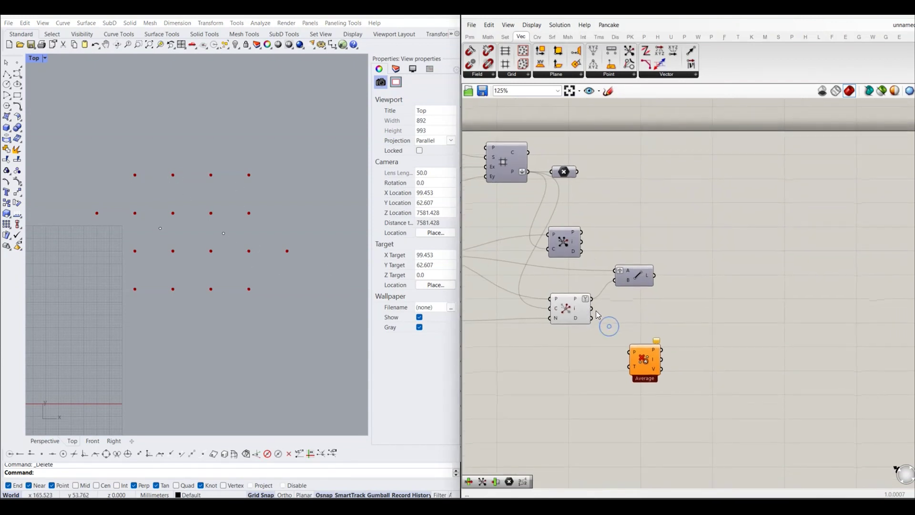
drag(631, 282, 648, 250)
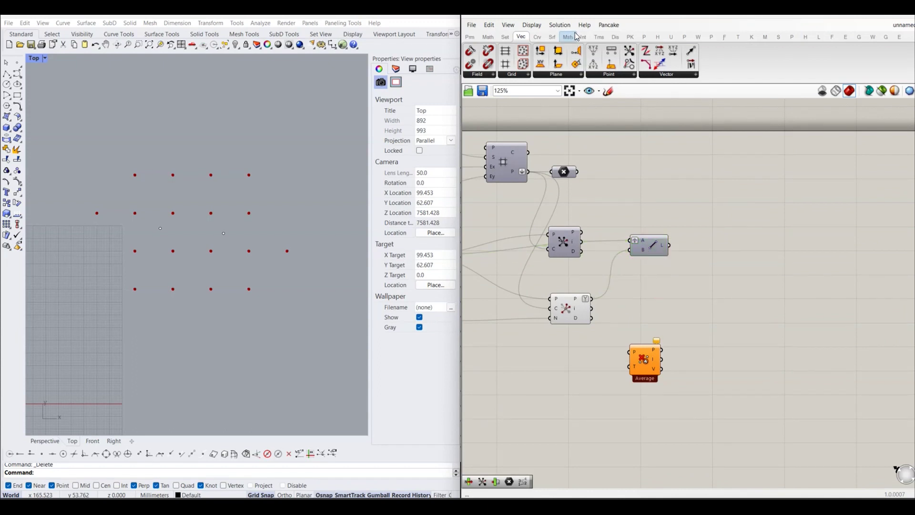
Add a Point List fed by Closest Point's P output, with label size 5.
click(615, 37)
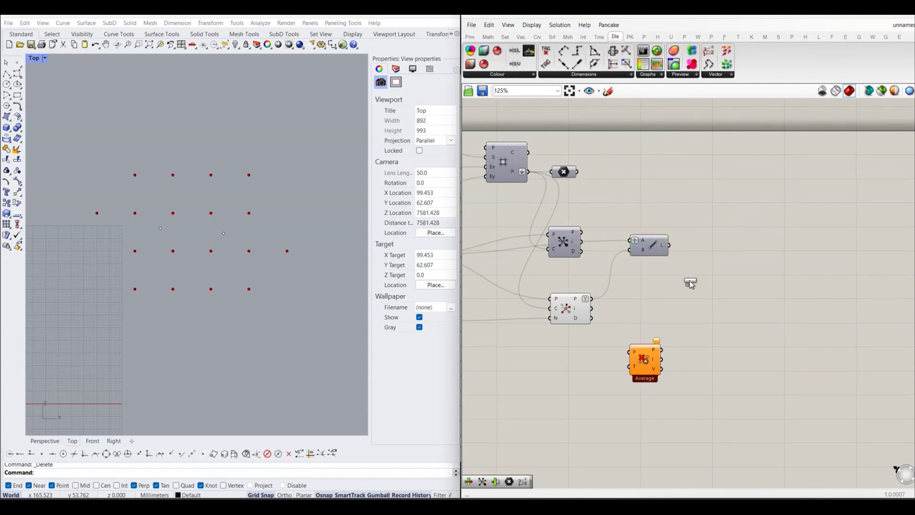
drag(708, 58, 686, 289)
drag(591, 299, 675, 286)
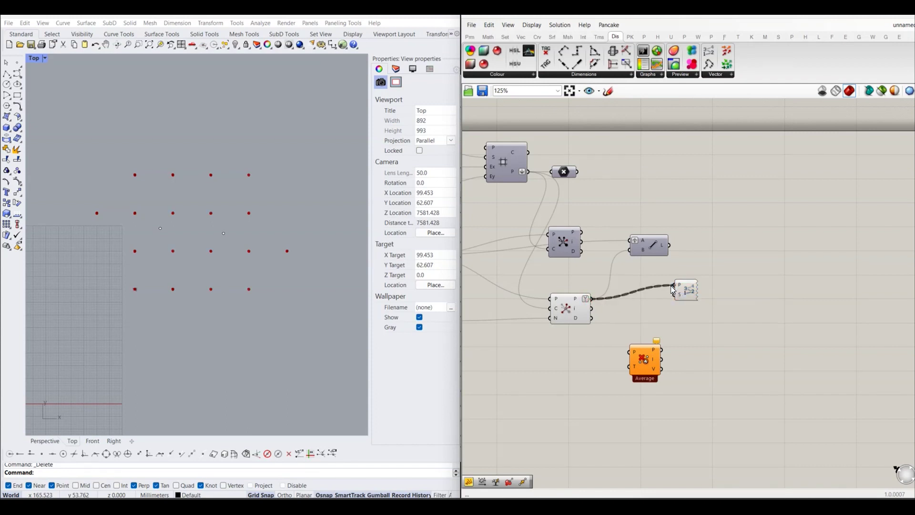
right_click(677, 294)
mouse_move(711, 380)
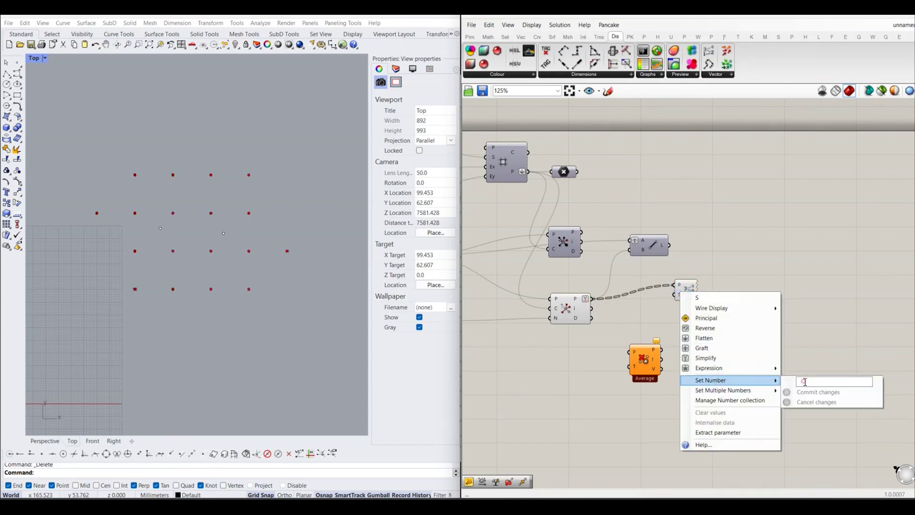
click(806, 381)
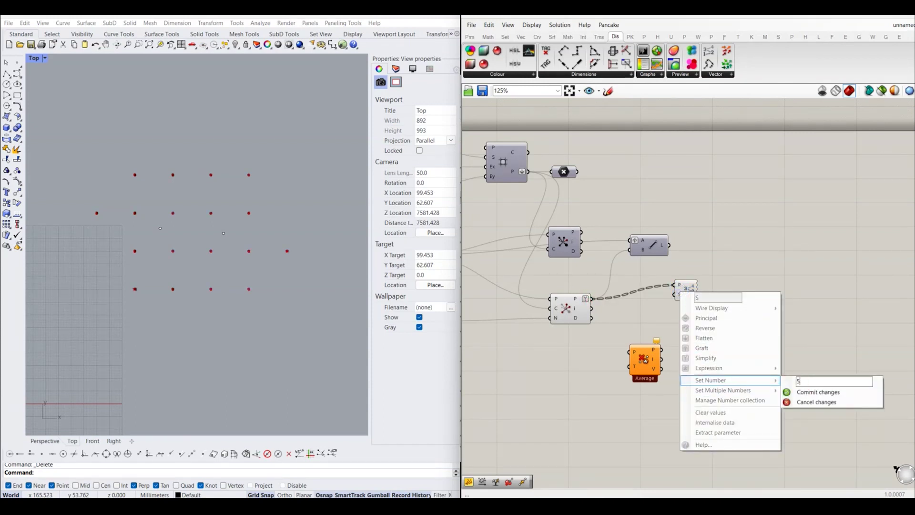
click(808, 393)
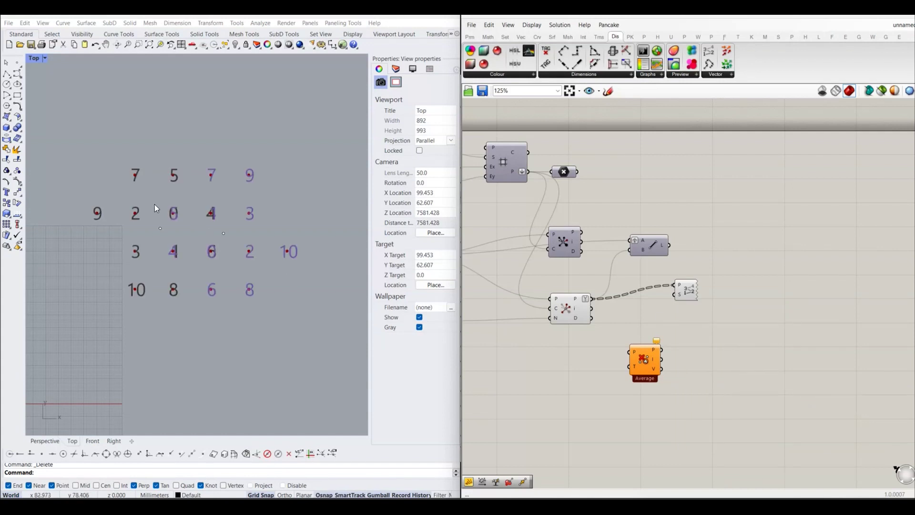
Pan and zoom the Top view and canvas to frame the index numbers.
right_drag(155, 208, 167, 228)
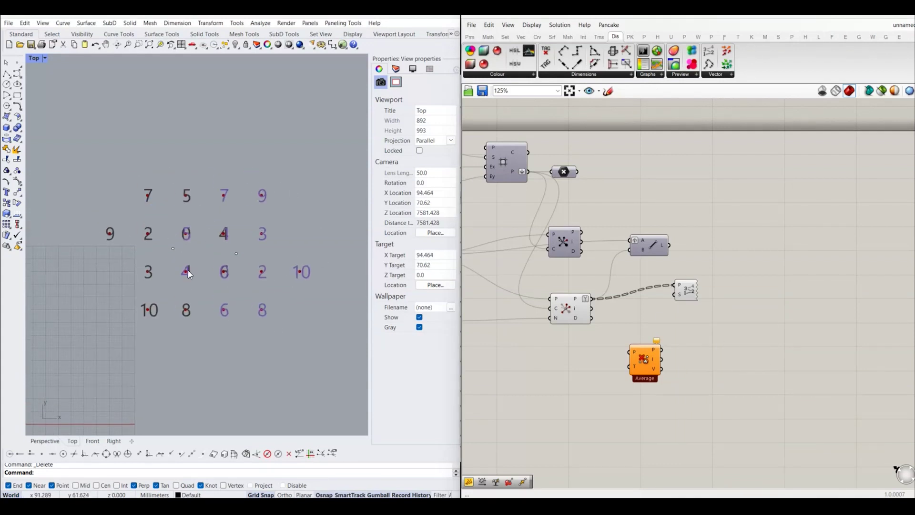
scroll(199, 233, up, 3)
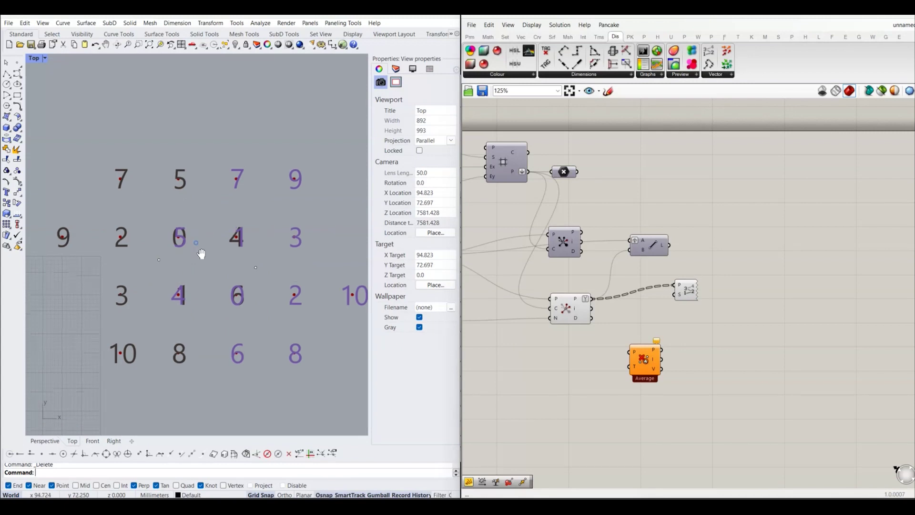
scroll(173, 314, up, 2)
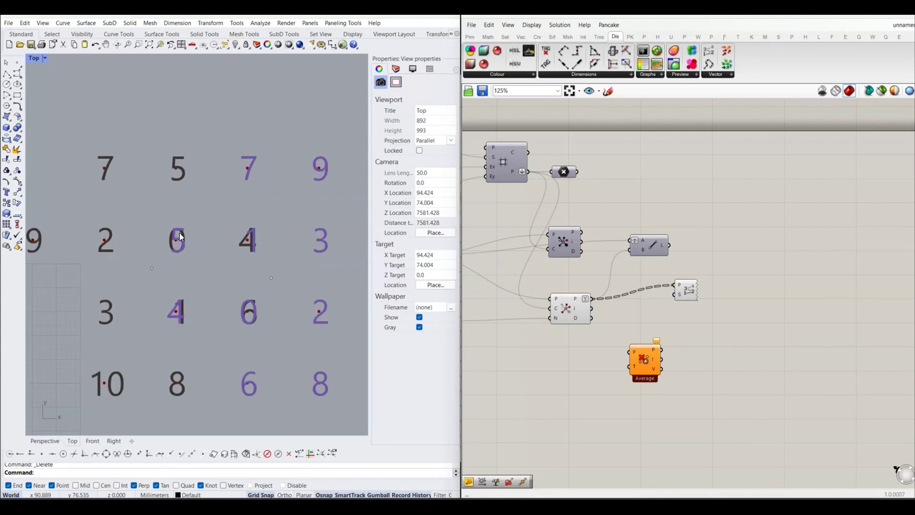
scroll(171, 277, down, 1)
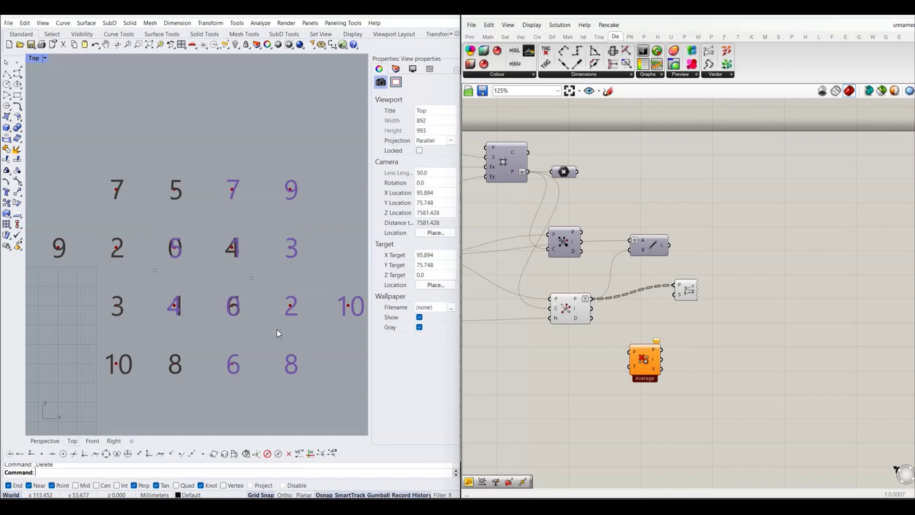
right_drag(258, 254, 260, 245)
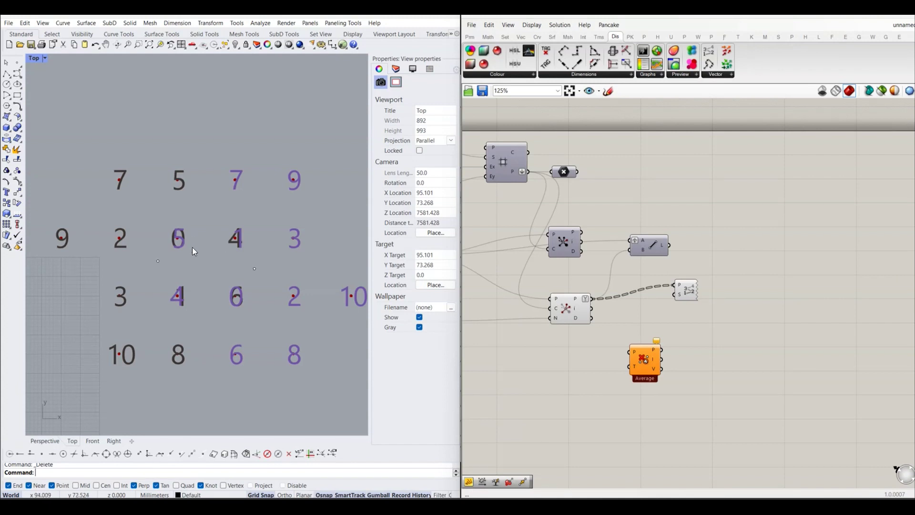
scroll(192, 247, down, 2)
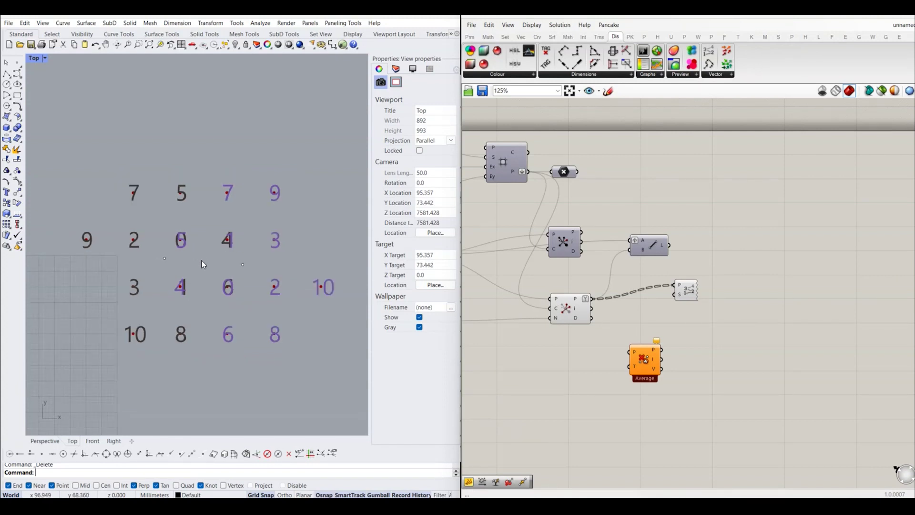
key(Down)
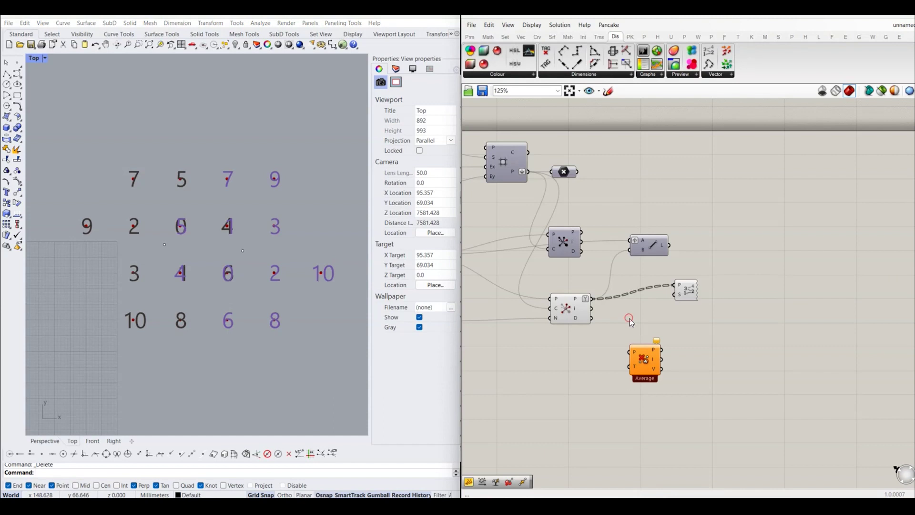
right_drag(631, 319, 619, 302)
drag(676, 279, 706, 269)
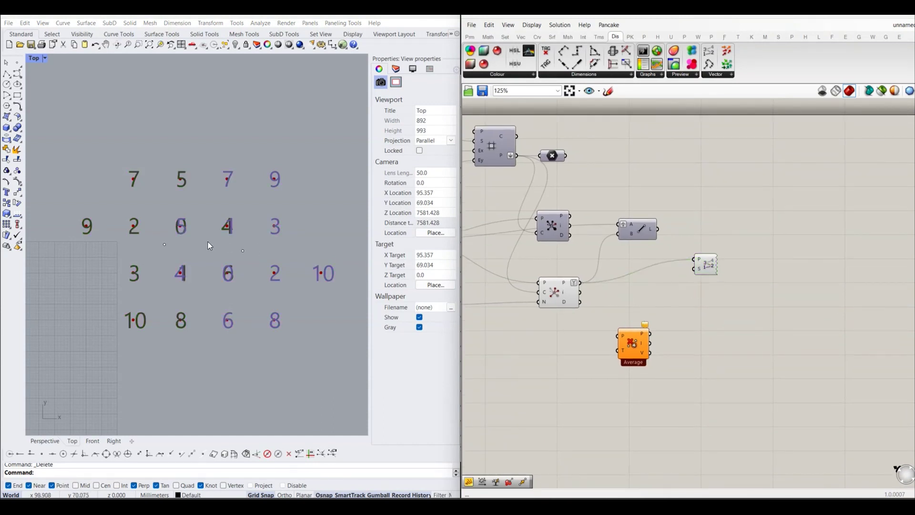
Wire Closest Point's P into Cull Duplicates and flatten that point input.
scroll(586, 296, up, 1)
scroll(598, 306, up, 1)
scroll(548, 277, up, 1)
drag(525, 247, 587, 334)
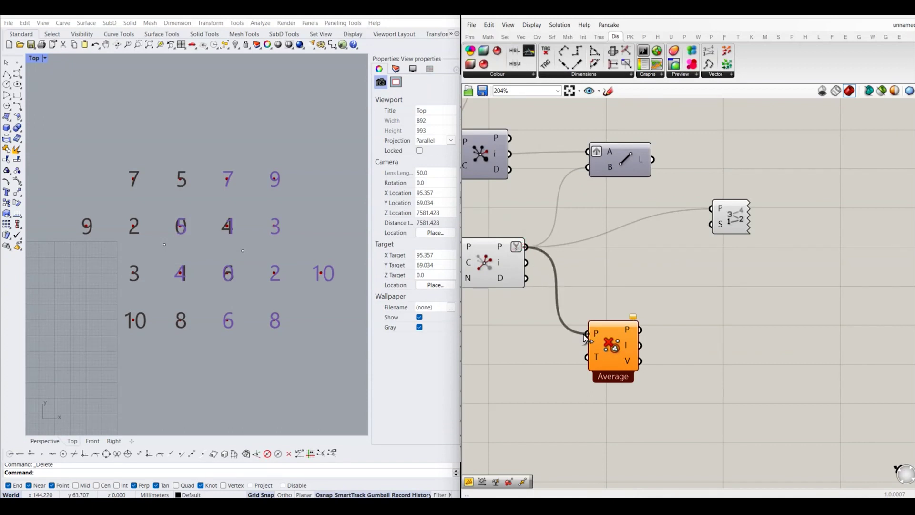
right_drag(571, 301, 656, 300)
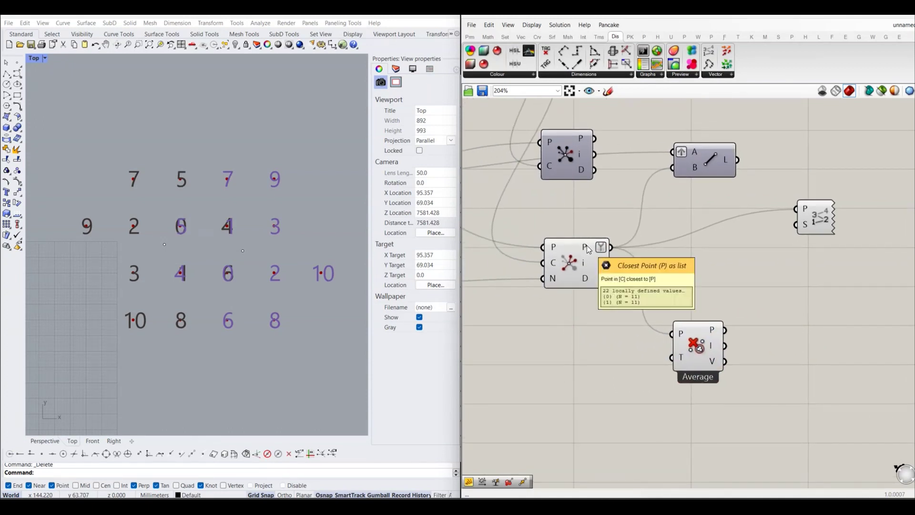
right_drag(679, 334, 634, 313)
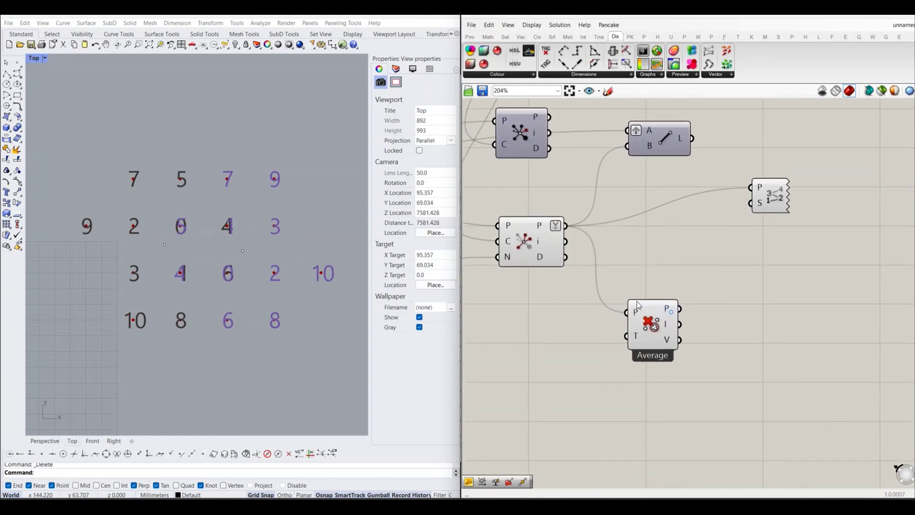
right_click(634, 314)
click(660, 382)
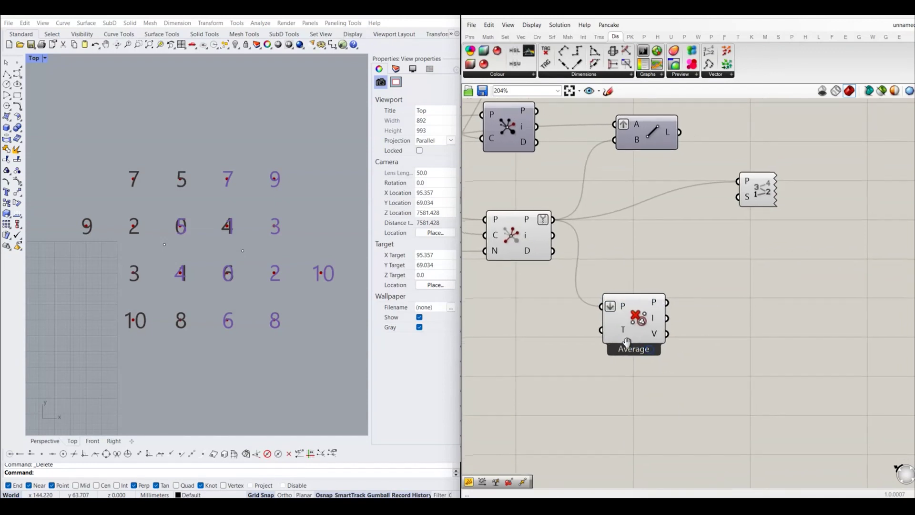
right_drag(660, 381, 616, 373)
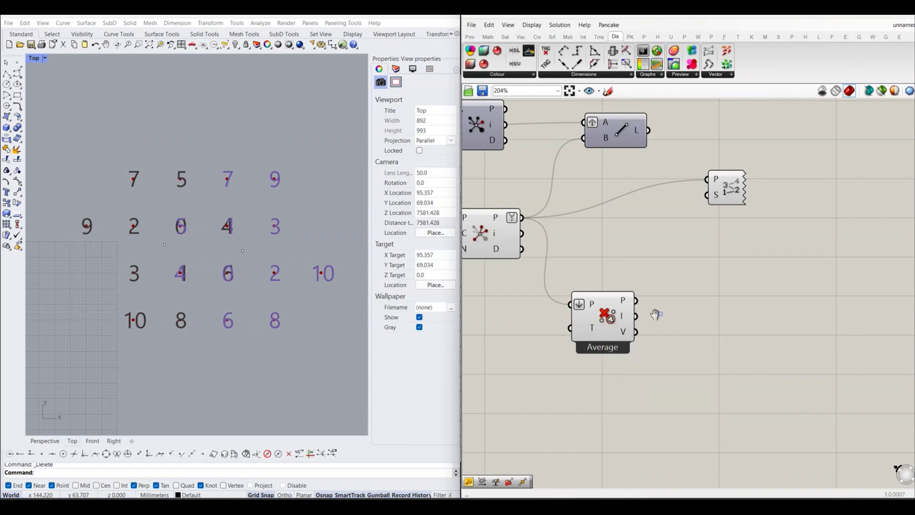
right_drag(655, 314, 623, 320)
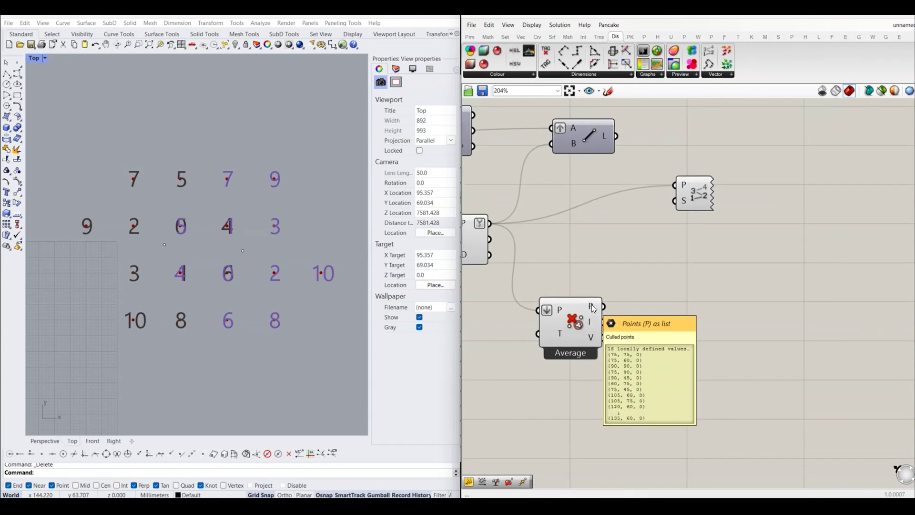
Feed the culled points into the Point List so labels run 0 to 17.
mouse_move(603, 307)
mouse_down()
mouse_move(675, 185)
mouse_move(696, 258)
mouse_up()
click(711, 318)
right_drag(224, 266, 222, 276)
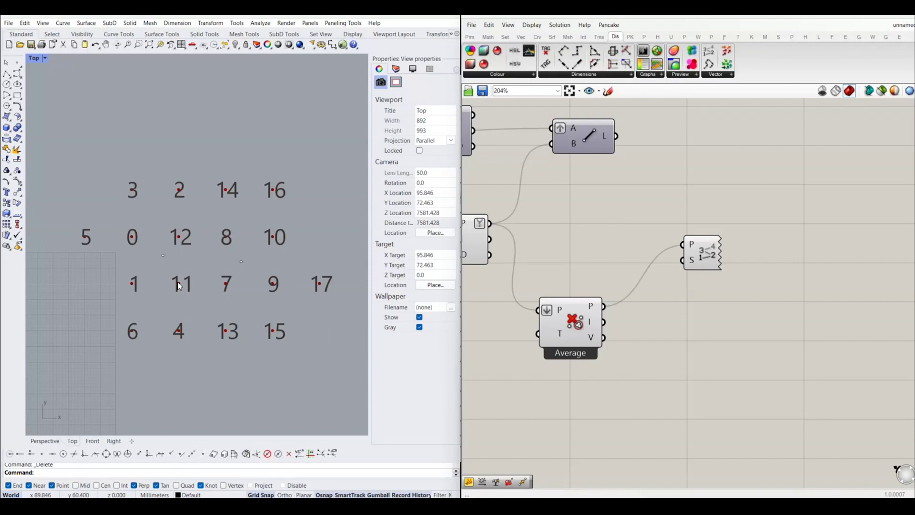
scroll(177, 239, down, 3)
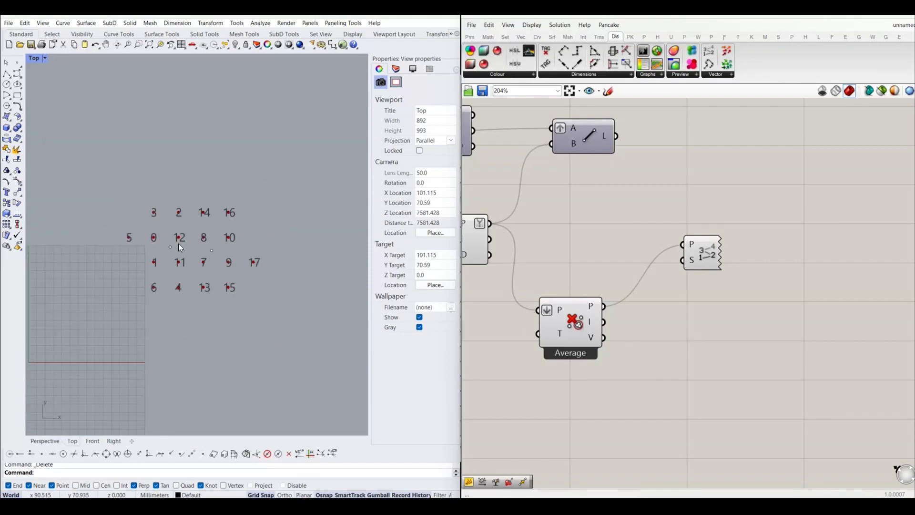
scroll(588, 251, down, 2)
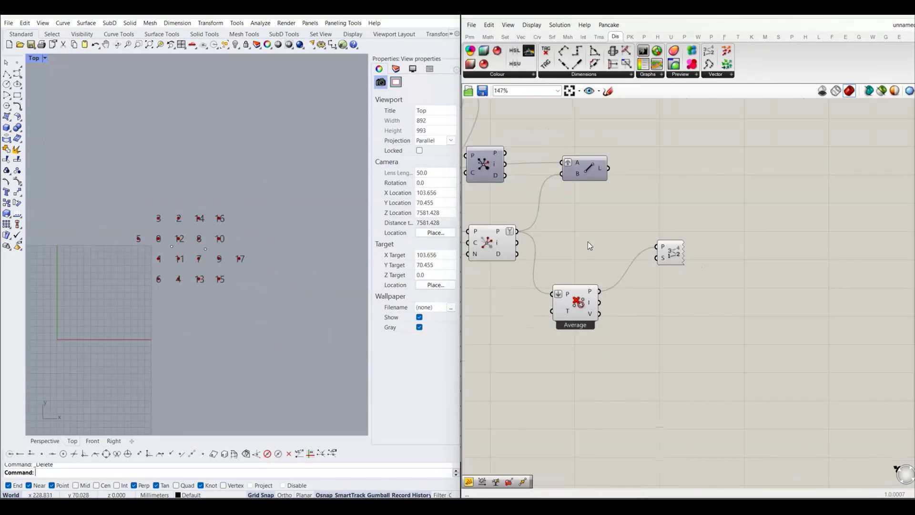
right_drag(613, 217, 608, 205)
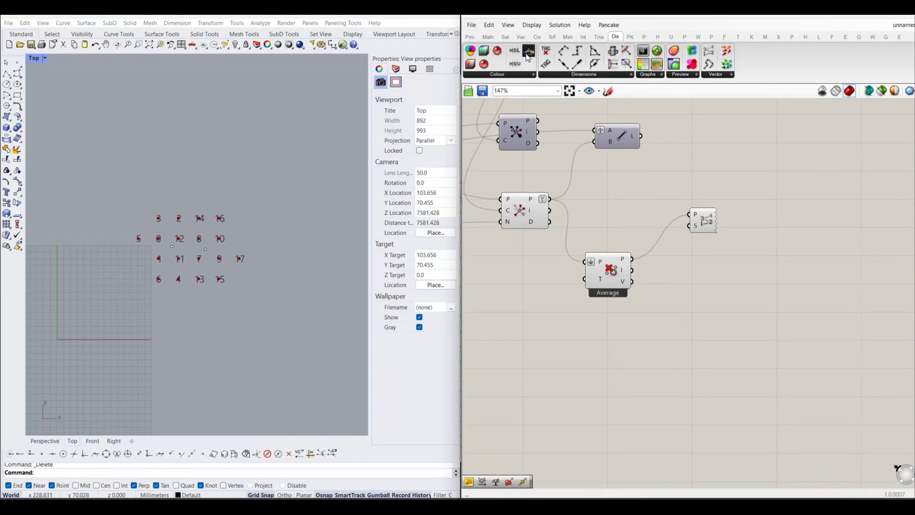
click(521, 37)
click(606, 75)
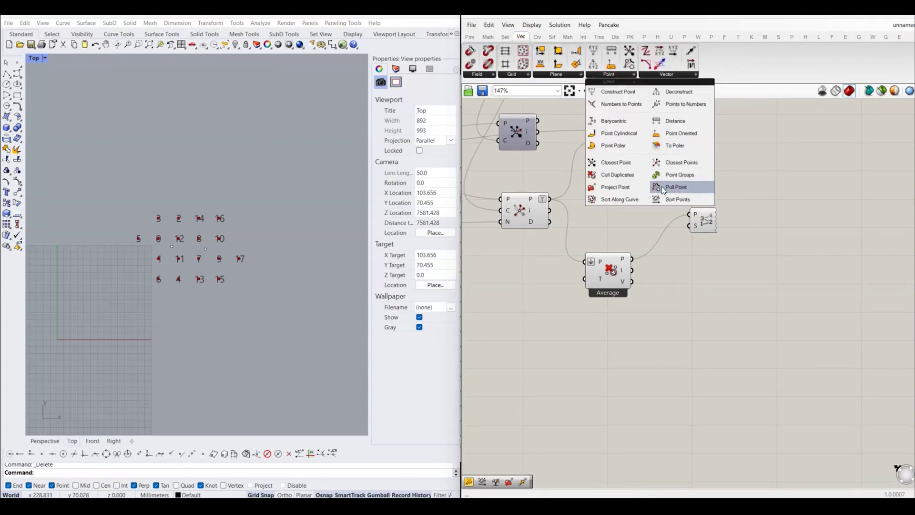
click(681, 181)
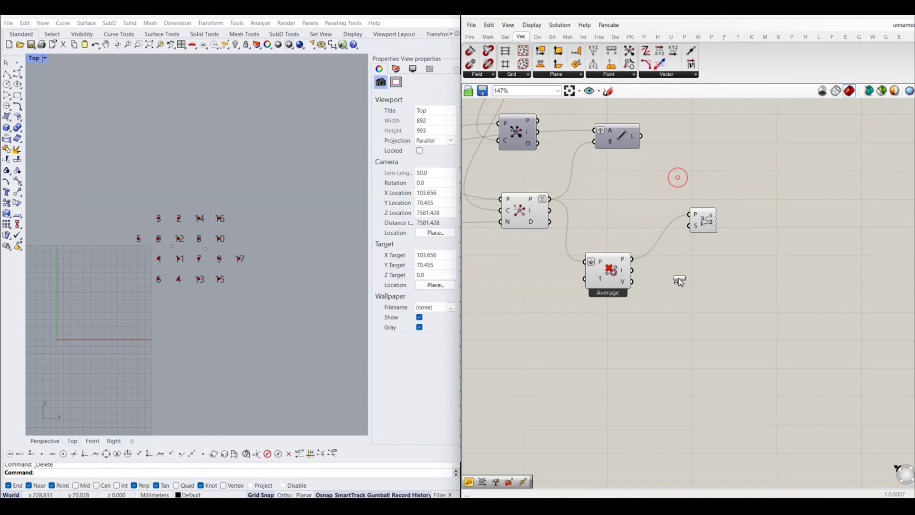
click(620, 385)
scroll(634, 362, down, 2)
scroll(650, 324, down, 1)
right_drag(649, 324, 725, 259)
scroll(725, 259, down, 2)
drag(714, 272, 660, 270)
scroll(630, 270, up, 3)
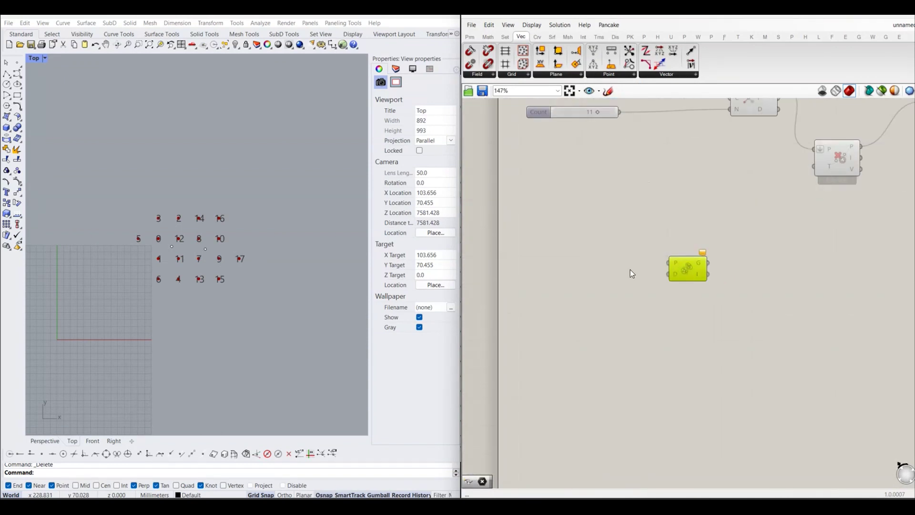
scroll(686, 276, up, 2)
scroll(161, 310, down, 2)
scroll(256, 245, down, 2)
scroll(201, 264, down, 1)
scroll(182, 238, down, 1)
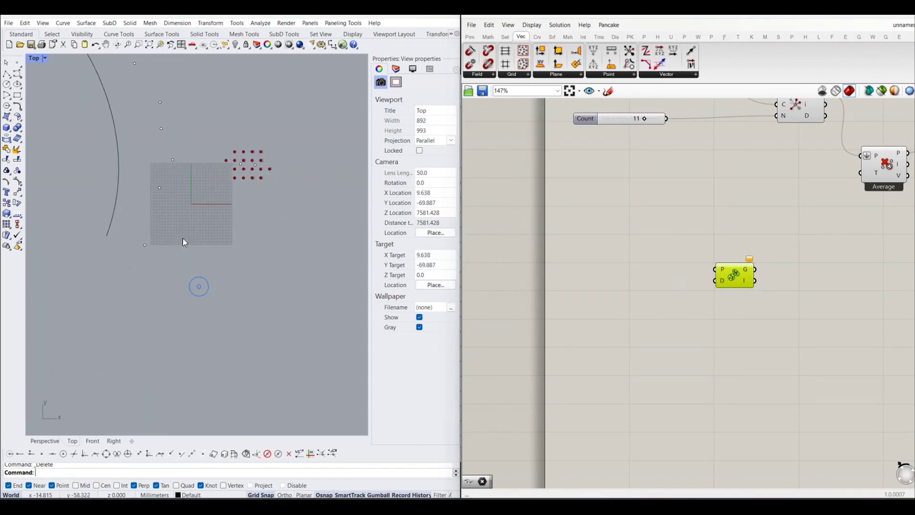
scroll(193, 239, down, 1)
scroll(158, 238, down, 1)
scroll(159, 242, up, 1)
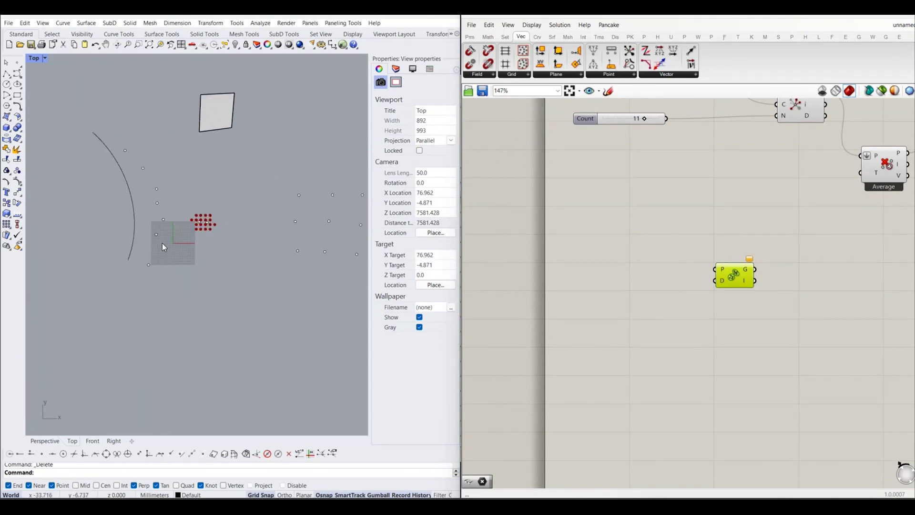
scroll(163, 243, up, 1)
scroll(168, 229, up, 2)
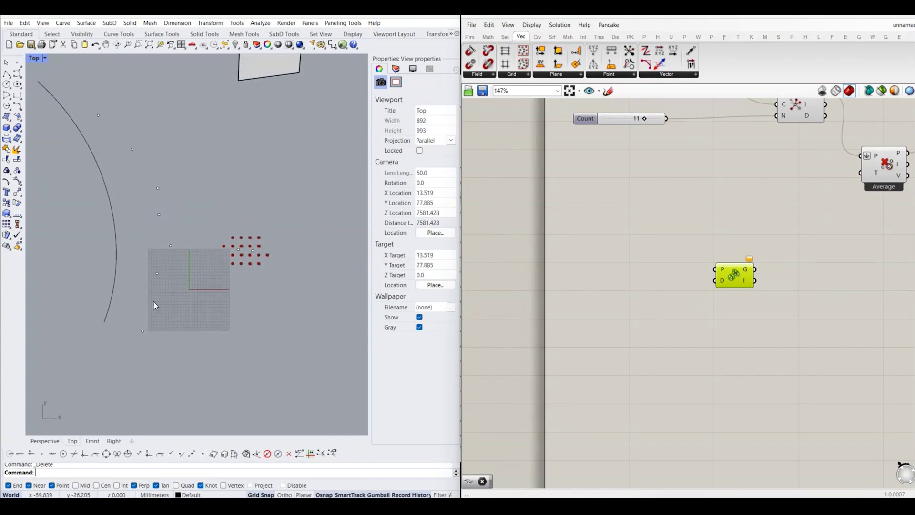
right_drag(150, 172, 175, 197)
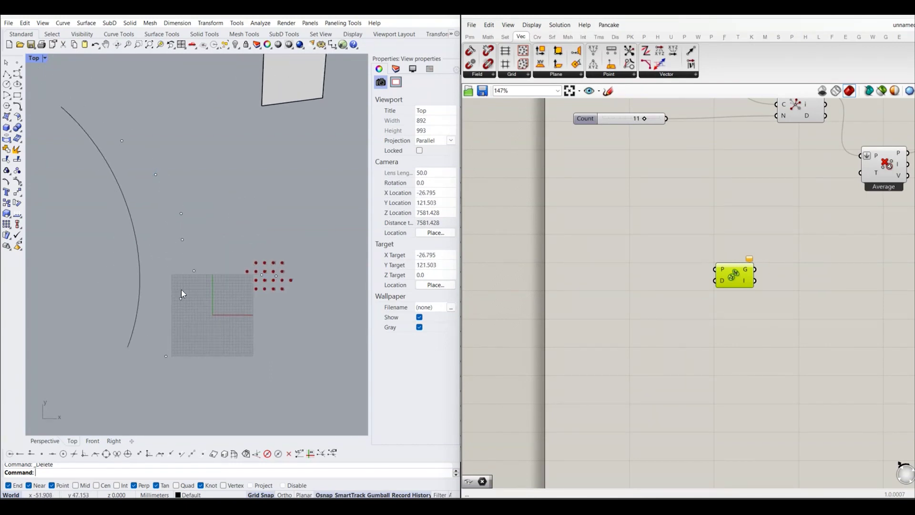
right_drag(725, 279, 713, 279)
Add a Point parameter referencing the seven Rhino points via Set Multiple Points.
click(646, 259)
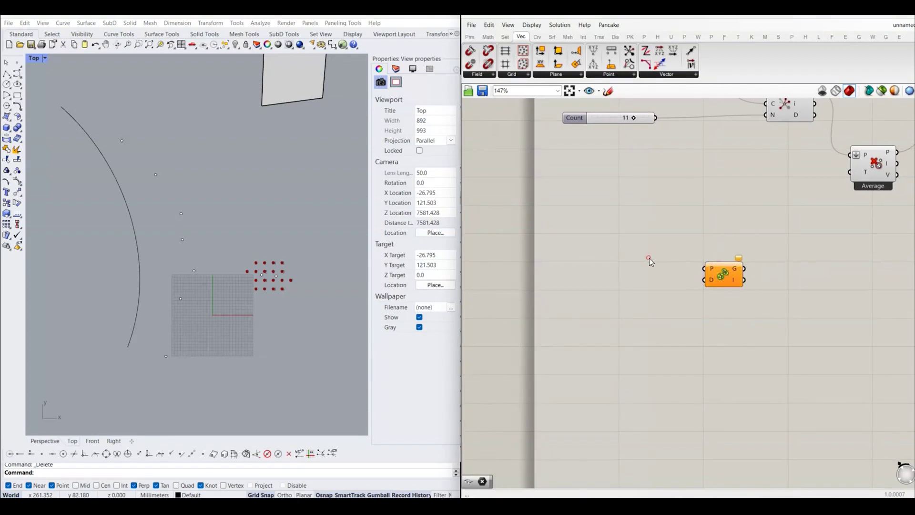
click(470, 37)
drag(470, 51, 594, 269)
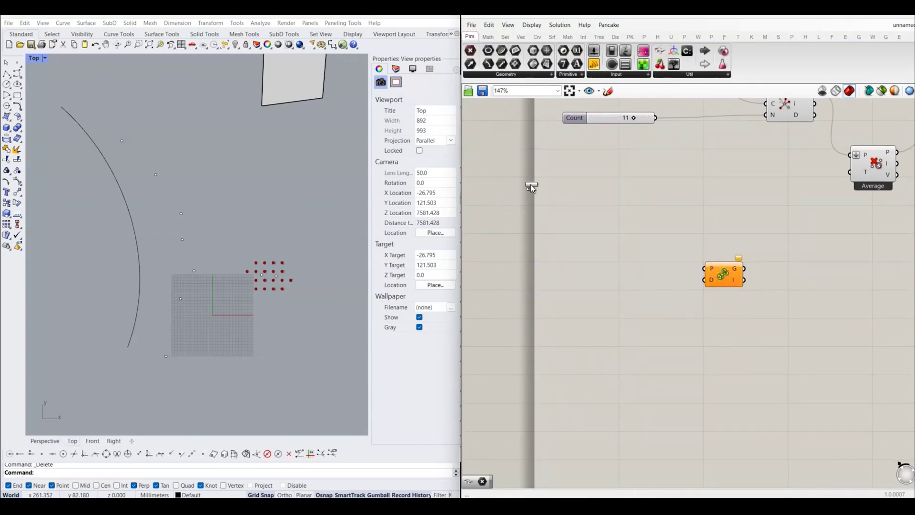
right_click(593, 270)
click(630, 406)
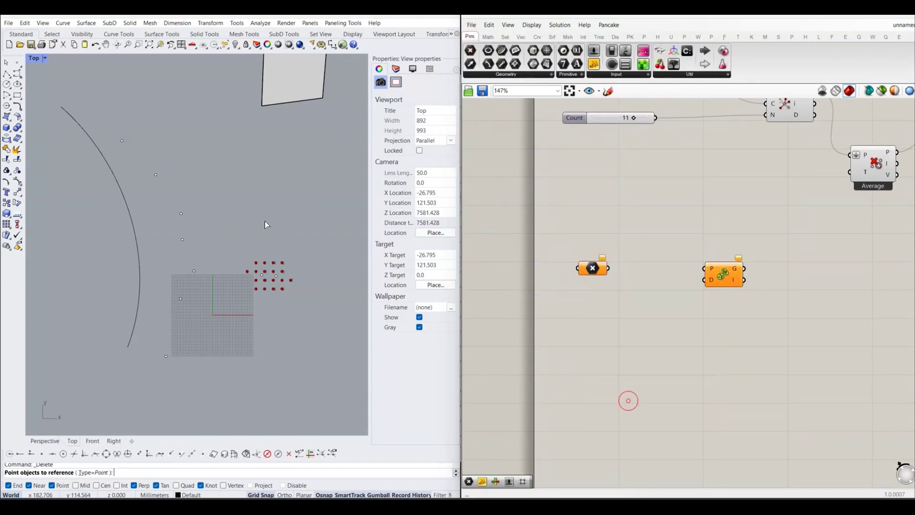
mouse_move(102, 110)
mouse_down()
mouse_move(148, 197)
mouse_move(212, 376)
mouse_up()
key(Return)
Turn Preview off on the earlier group of components.
scroll(662, 301, down, 3)
right_drag(663, 301, 548, 377)
drag(478, 223, 759, 334)
right_click(763, 305)
click(794, 320)
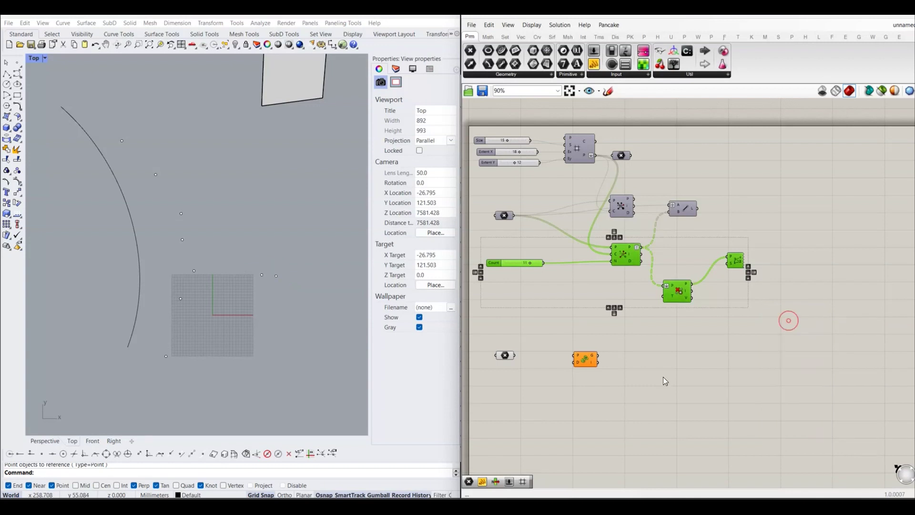
right_drag(575, 392, 715, 321)
click(624, 312)
Select the new Point parameter to verify its seven referenced points in Rhino.
scroll(654, 295, up, 3)
click(634, 270)
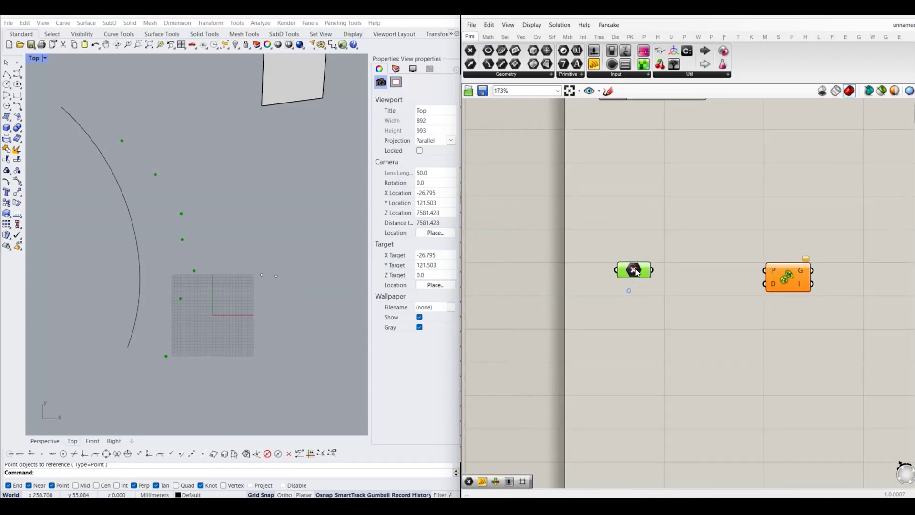
right_drag(157, 186, 141, 176)
click(634, 235)
scroll(634, 235, down, 3)
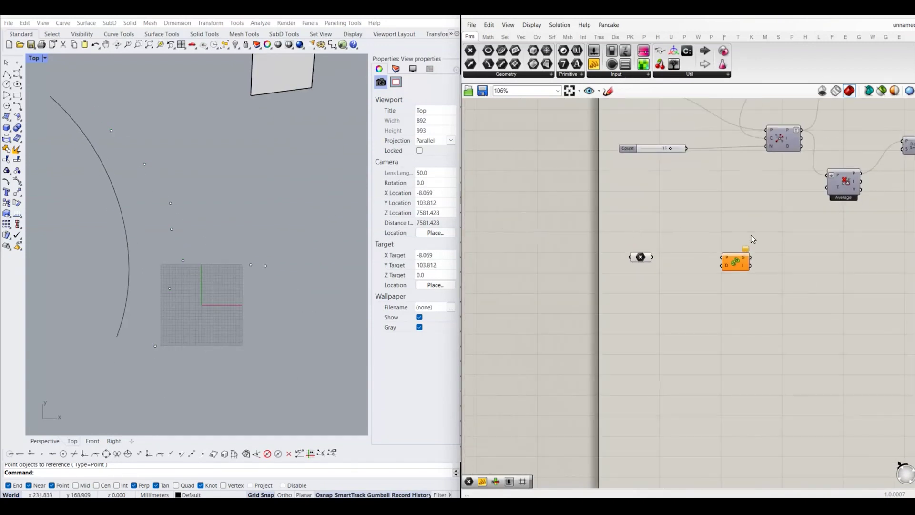
Add a Point List component and connect the referenced points to it.
mouse_move(816, 157)
mouse_down()
mouse_move(792, 206)
mouse_move(604, 258)
mouse_up()
scroll(605, 257, up, 3)
drag(542, 271, 615, 238)
right_click(630, 241)
click(637, 241)
click(639, 267)
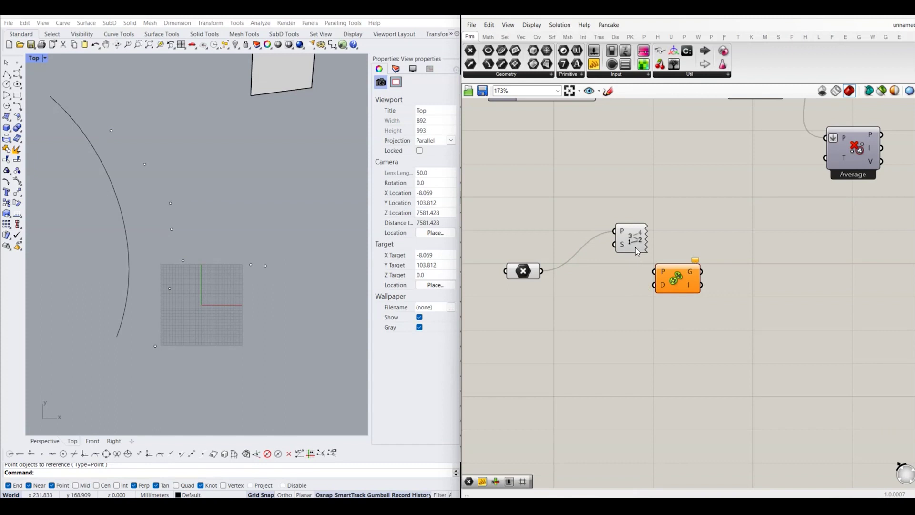
Set the Point List's S input to 10 to enlarge the index labels.
scroll(151, 161, up, 5)
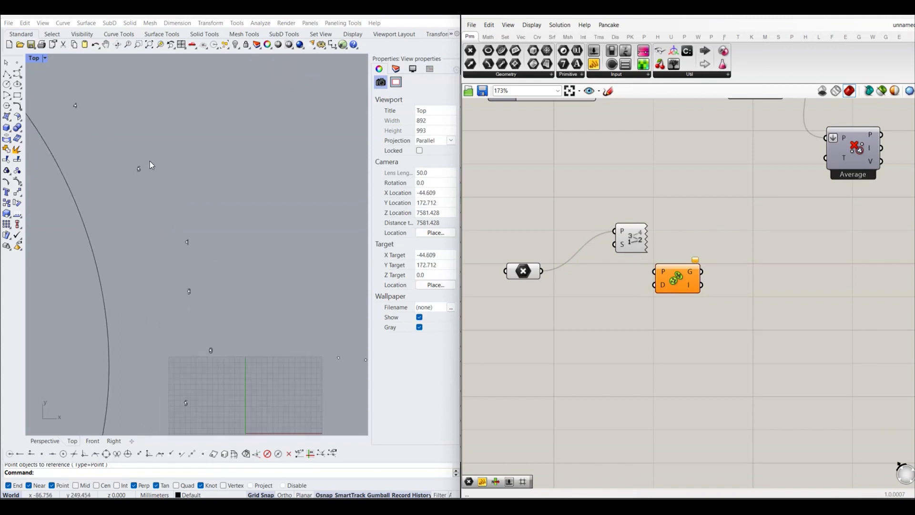
right_click(622, 243)
mouse_move(664, 341)
text(10)
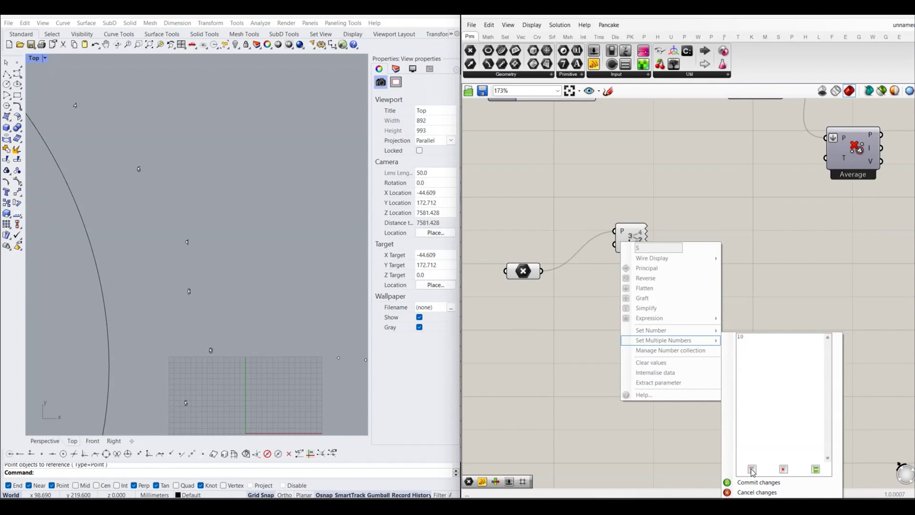
click(753, 470)
scroll(214, 240, down, 3)
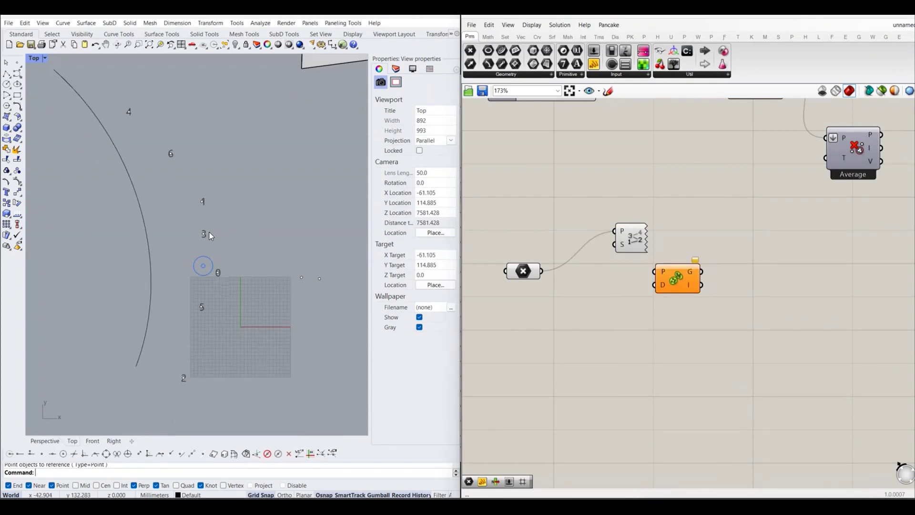
right_drag(205, 202, 202, 201)
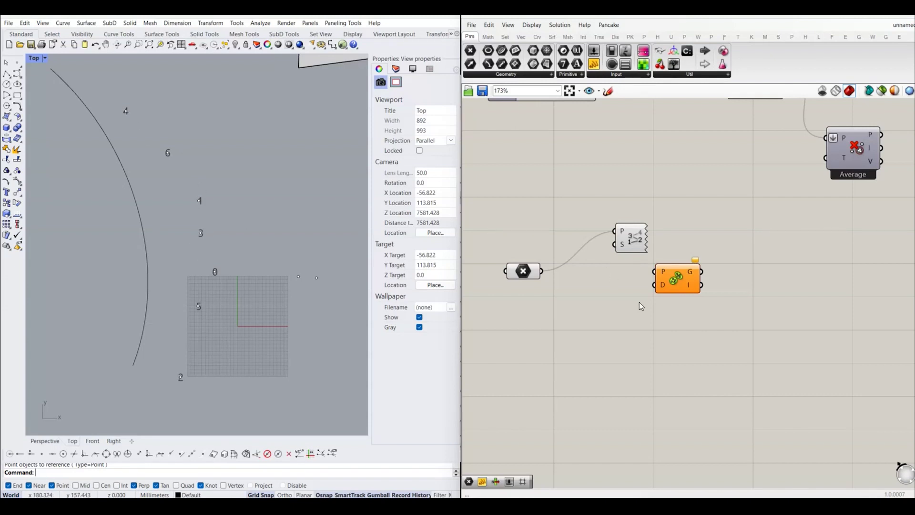
Rearrange the grouping and point-index components on the canvas.
right_drag(639, 306, 637, 295)
drag(680, 266, 759, 265)
drag(625, 226, 651, 252)
click(670, 288)
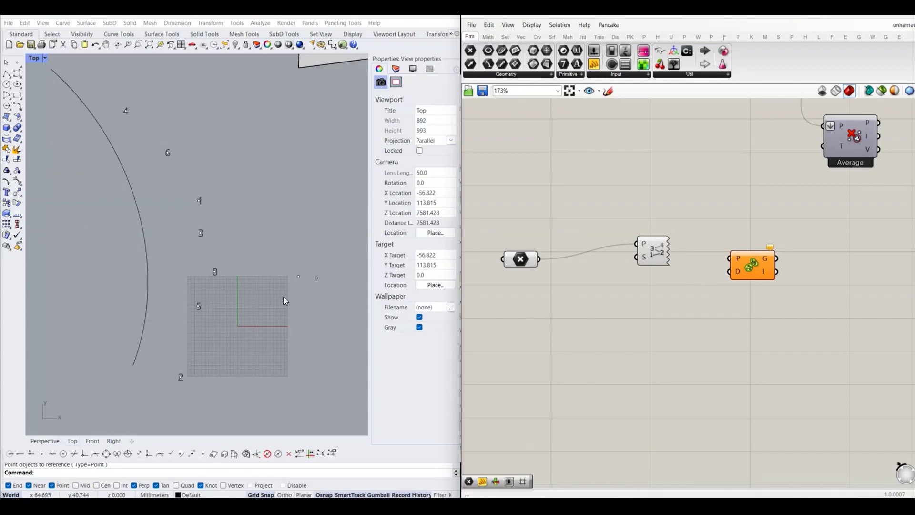
right_drag(284, 296, 294, 290)
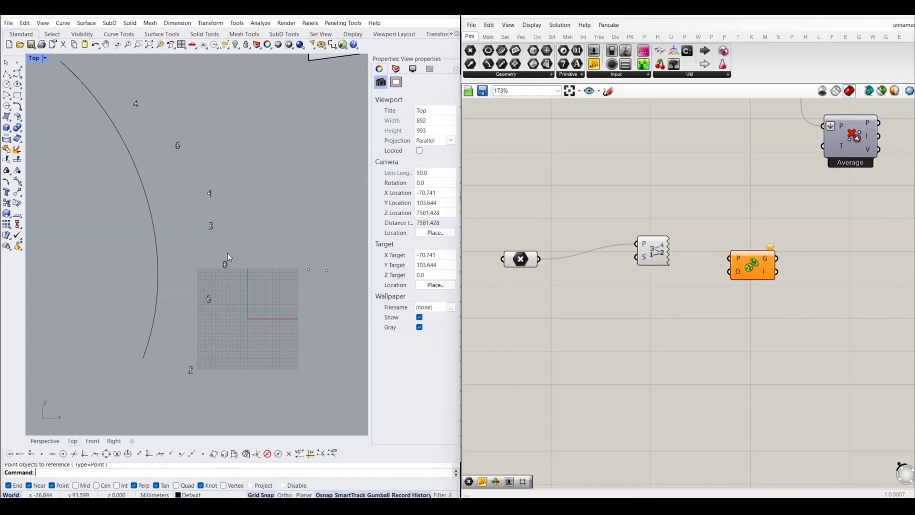
Place a number slider starting at 0 below the point-index component.
right_drag(590, 300, 600, 294)
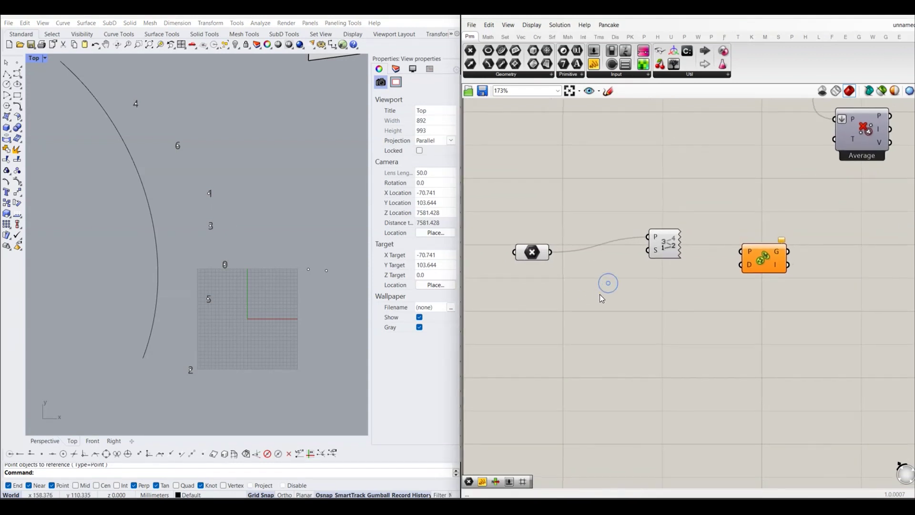
double_click(606, 303)
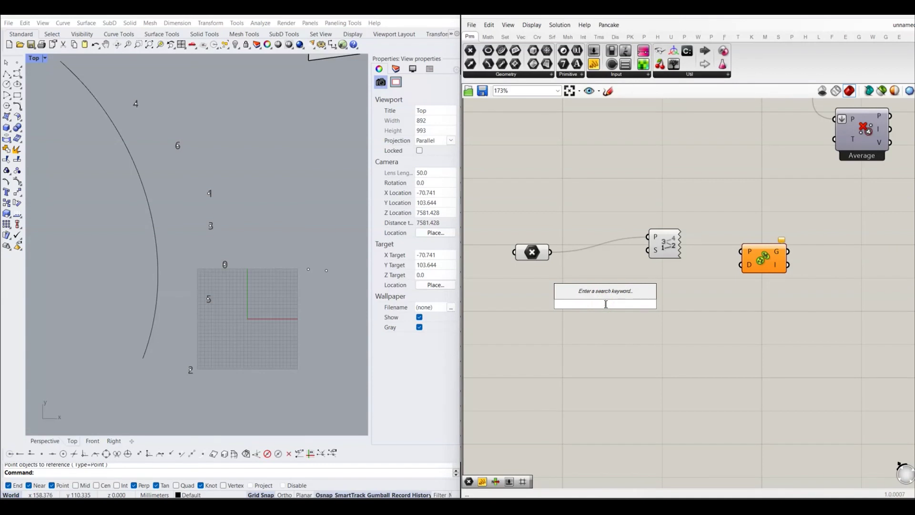
text(0.50)
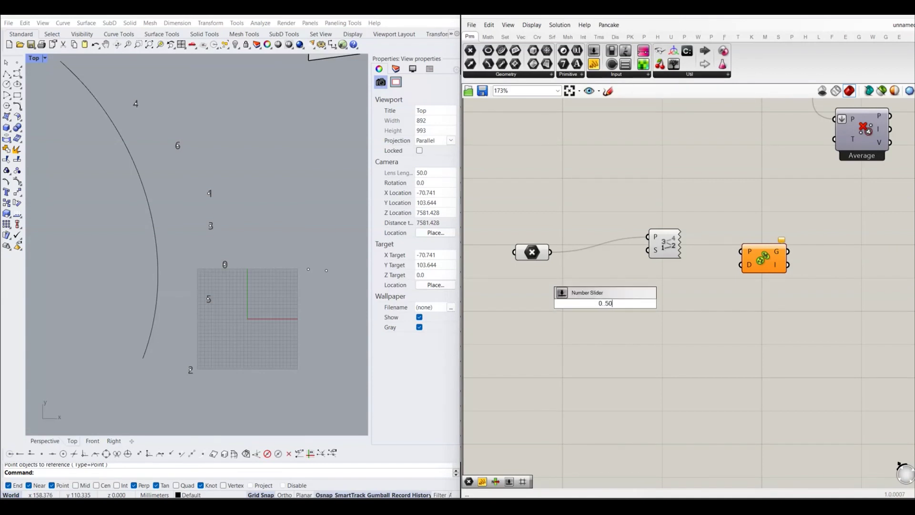
key(Return)
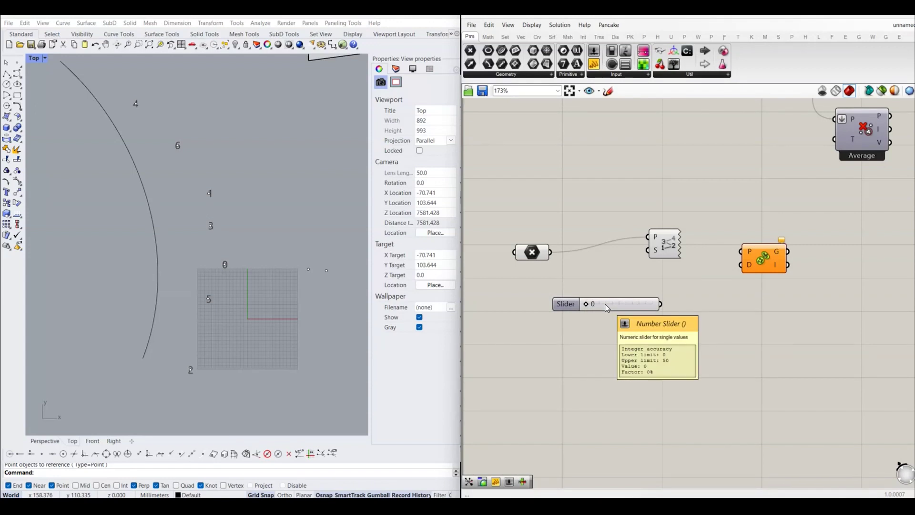
drag(605, 304, 594, 311)
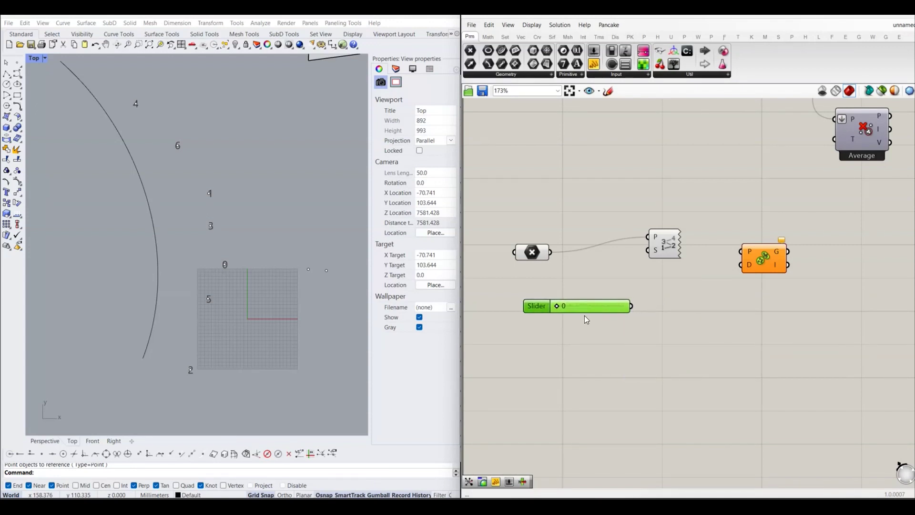
Wire the slider to Point Groups' D input and the referenced points to its P.
drag(630, 308, 742, 265)
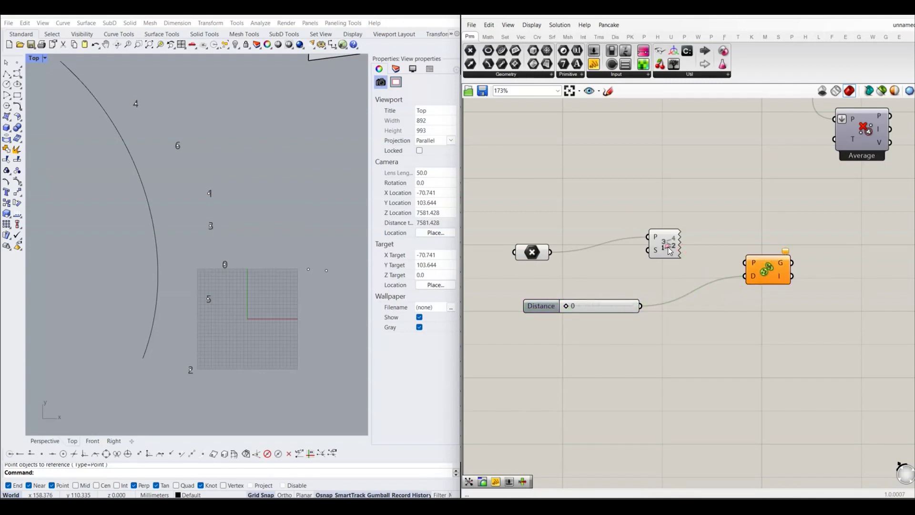
drag(665, 244, 729, 213)
drag(551, 253, 747, 263)
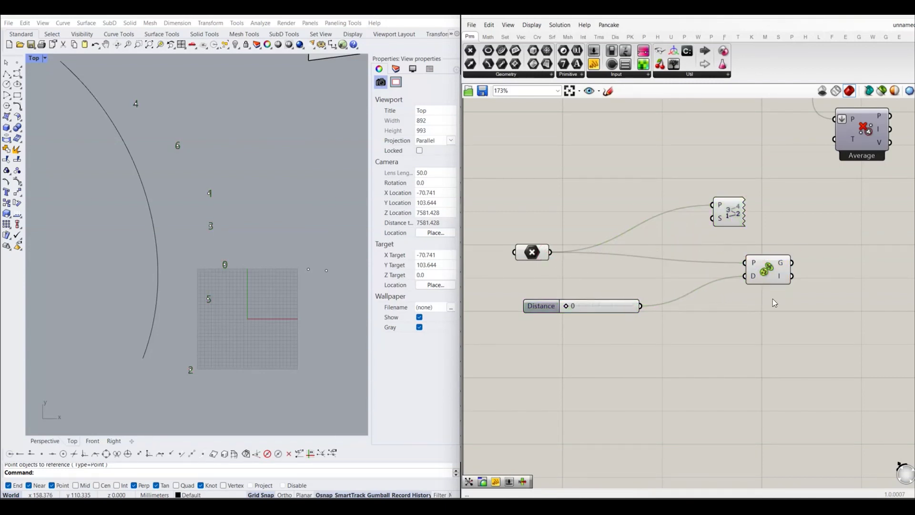
Tidy the component layout on the canvas.
right_drag(772, 302, 697, 308)
drag(691, 265, 629, 280)
click(693, 286)
right_drag(671, 295, 649, 290)
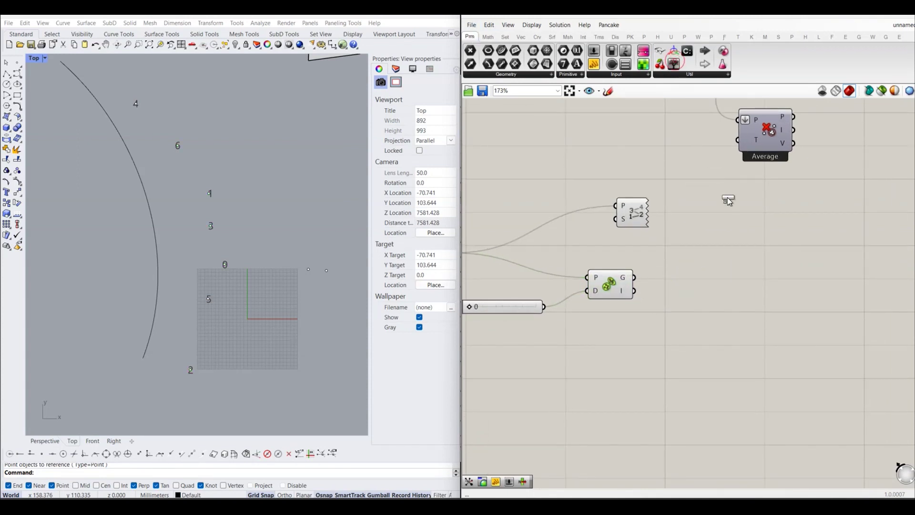
Show Point Groups' G output in a Panel and raise the Distance slider.
drag(678, 65, 768, 269)
drag(634, 278, 701, 271)
right_drag(822, 332, 774, 300)
scroll(777, 217, up, 2)
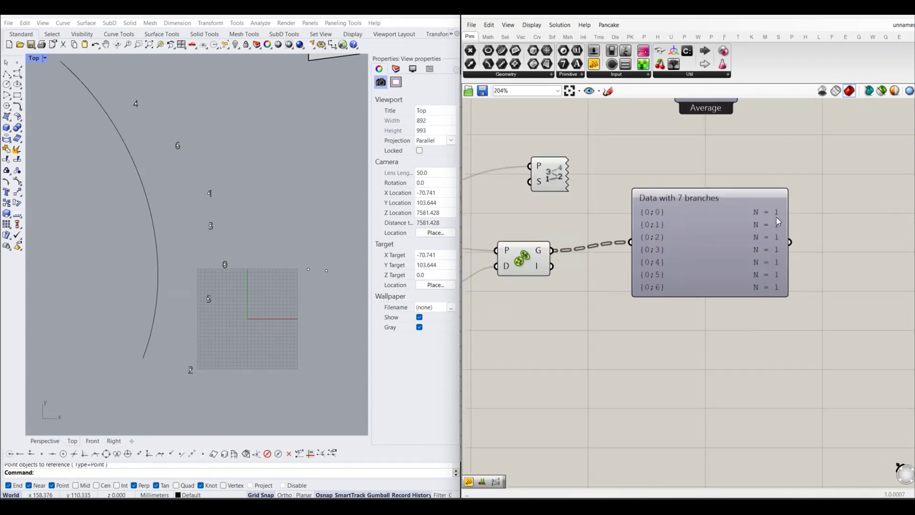
scroll(777, 209, up, 1)
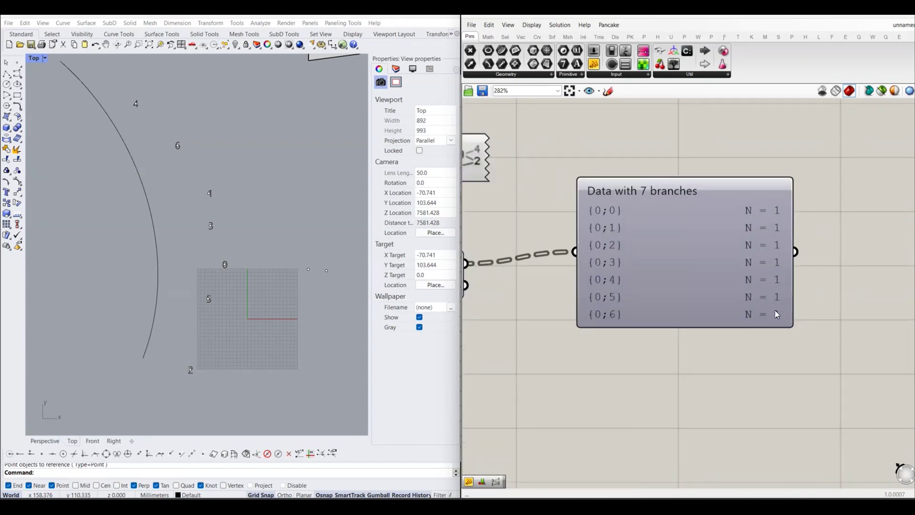
scroll(774, 290, down, 1)
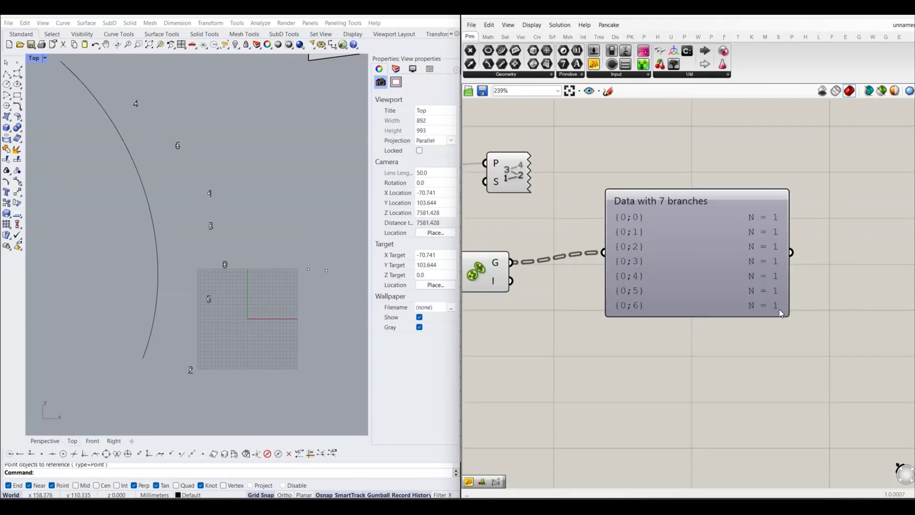
scroll(778, 286, down, 4)
scroll(589, 292, up, 2)
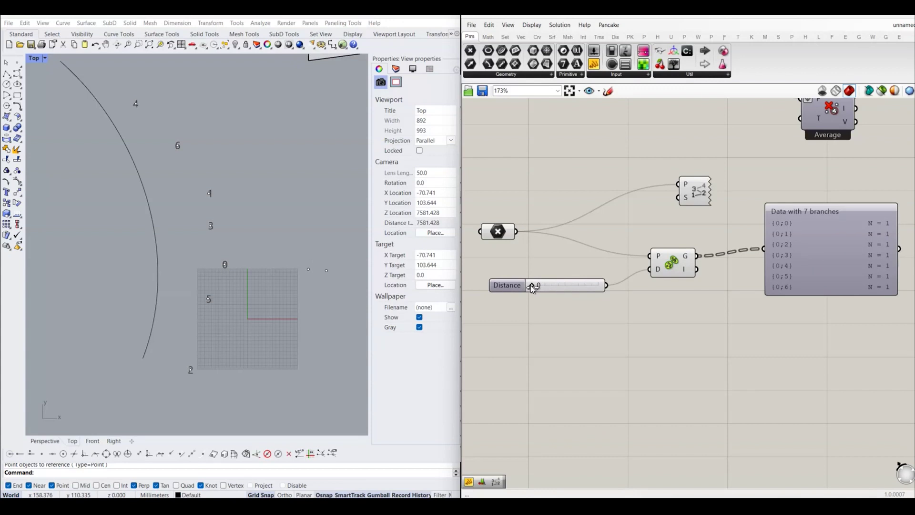
mouse_move(530, 285)
mouse_down()
mouse_move(595, 295)
mouse_move(569, 294)
mouse_up()
Raise the Distance slider's maximum from 50 to 200.
right_click(576, 285)
click(597, 320)
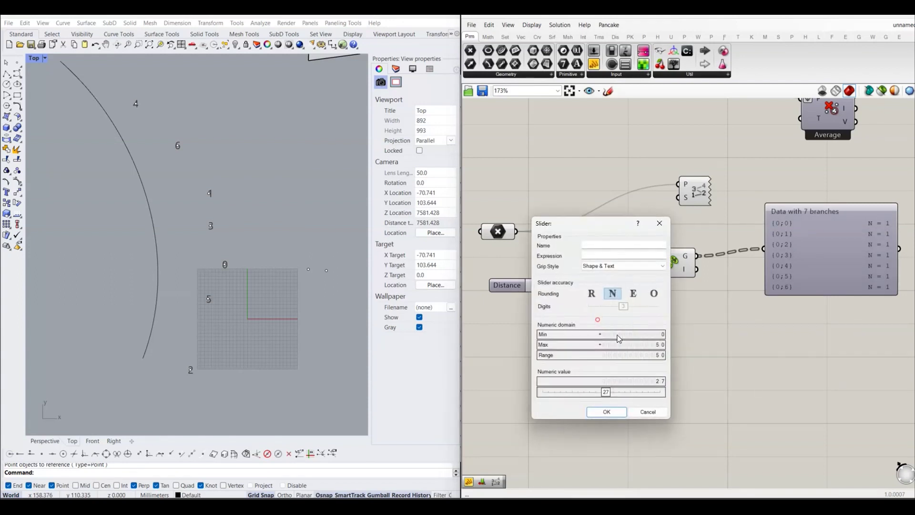
double_click(626, 345)
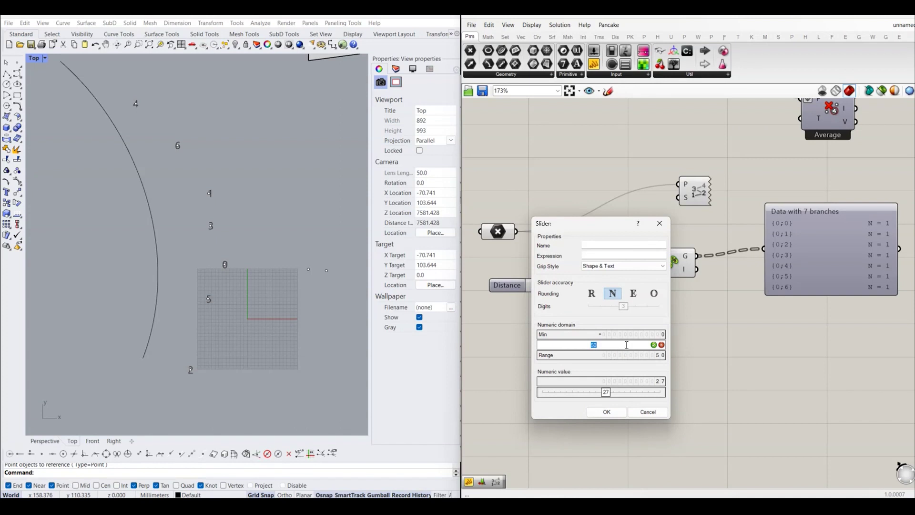
text(200)
key(Return)
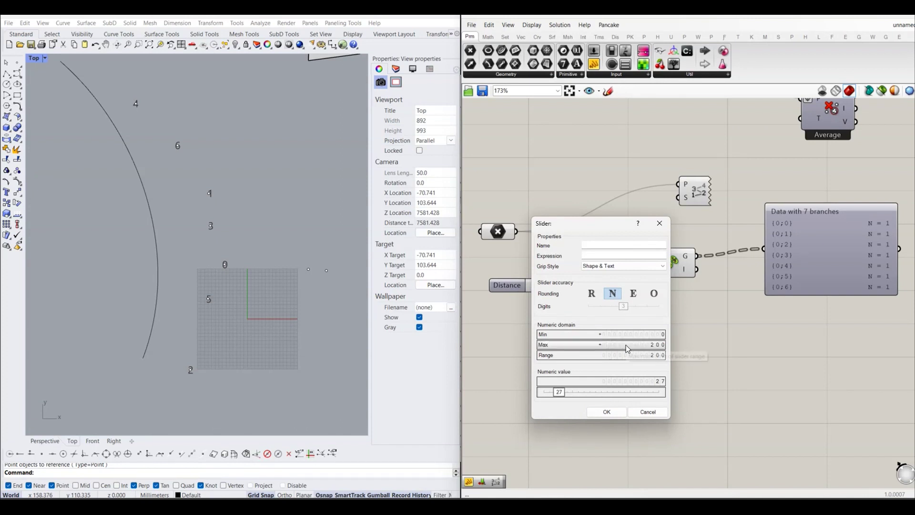
click(617, 414)
Set the Distance slider to 65 and view the four point-group branches in the panel.
right_drag(551, 318, 518, 343)
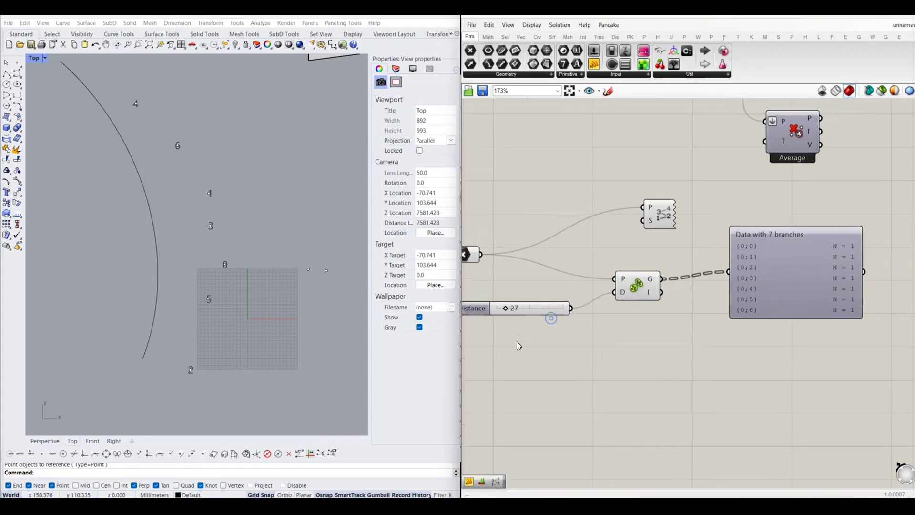
drag(507, 309, 519, 310)
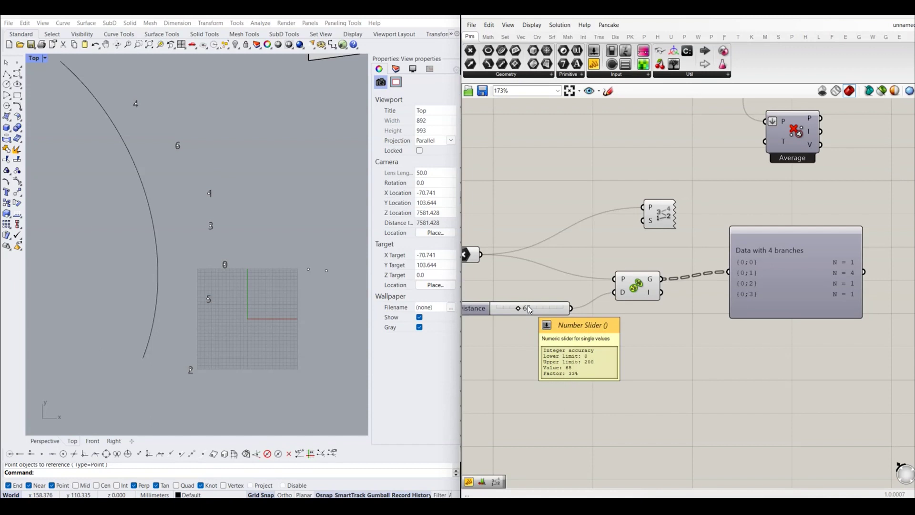
scroll(734, 336, up, 2)
scroll(687, 331, up, 2)
right_drag(749, 312, 695, 307)
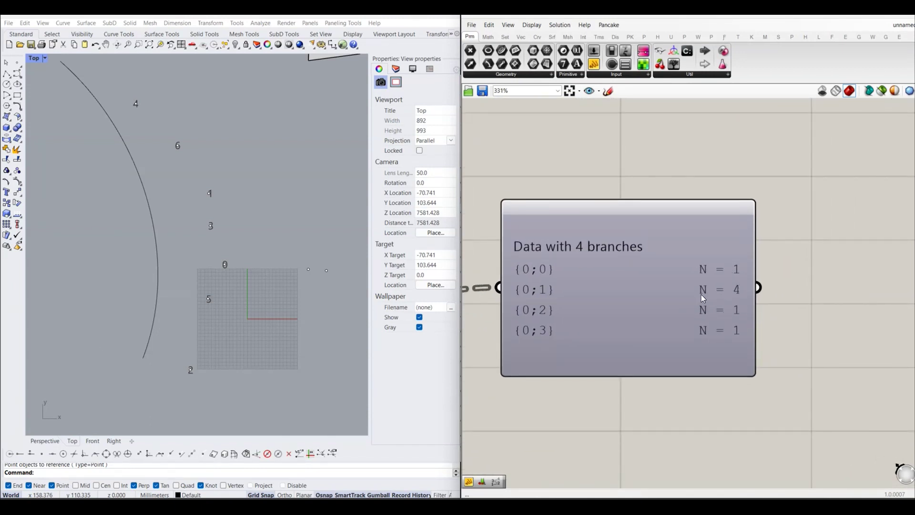
scroll(719, 292, down, 3)
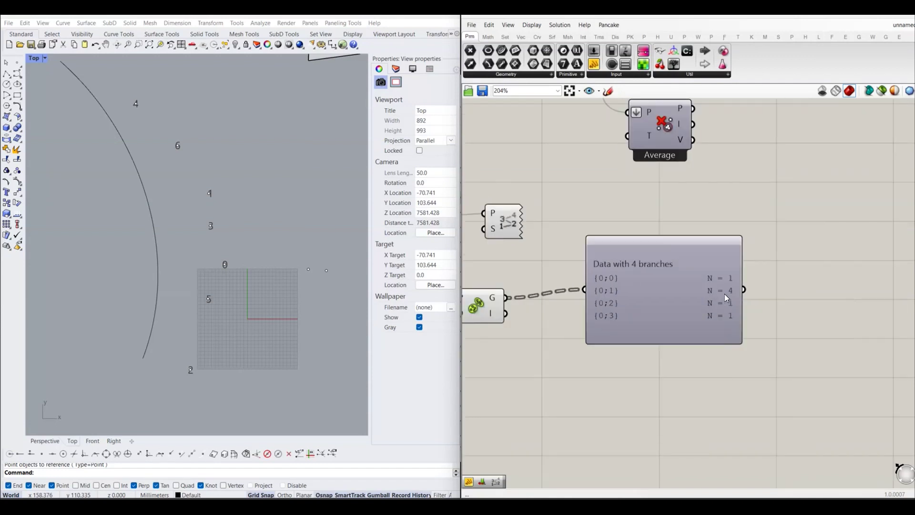
scroll(723, 298, down, 3)
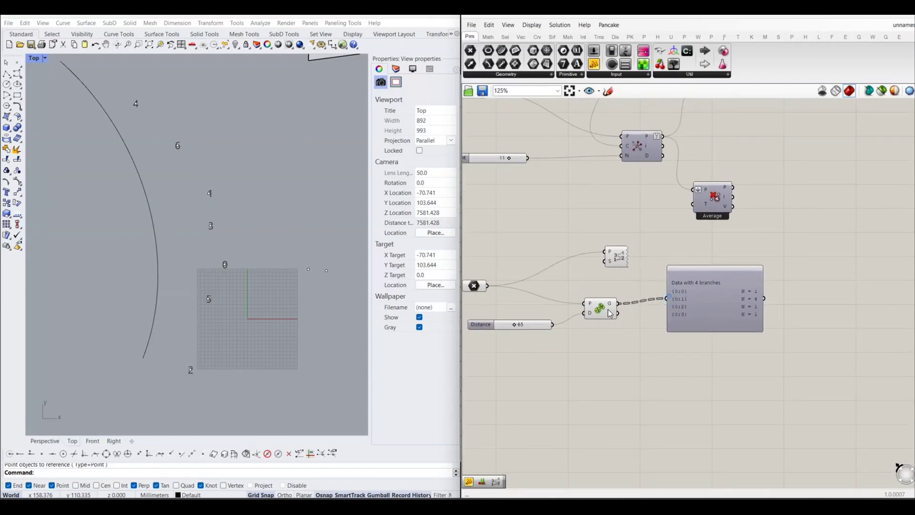
Wire Point Groups' G output into Point List's P input to label points by index.
click(592, 282)
drag(601, 304, 601, 252)
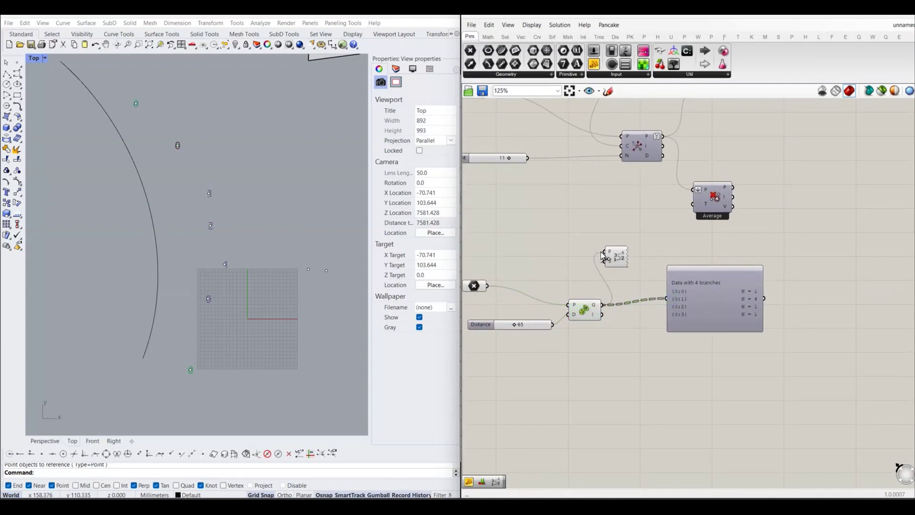
scroll(205, 219, up, 3)
scroll(173, 189, up, 3)
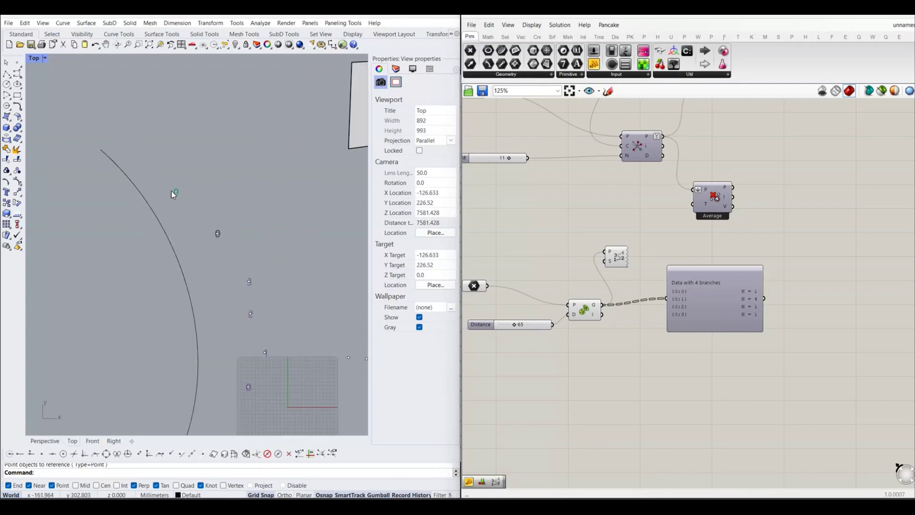
scroll(182, 188, down, 3)
scroll(191, 198, up, 1)
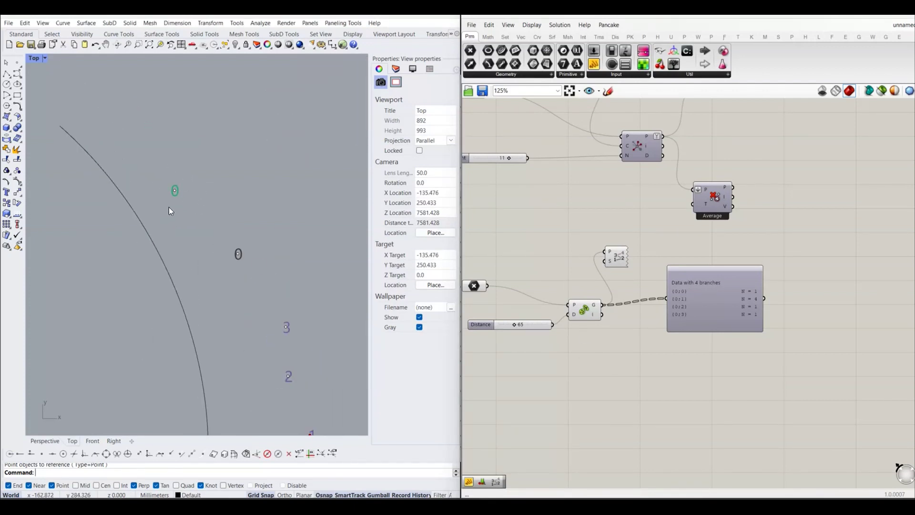
scroll(233, 267, down, 2)
scroll(201, 233, up, 2)
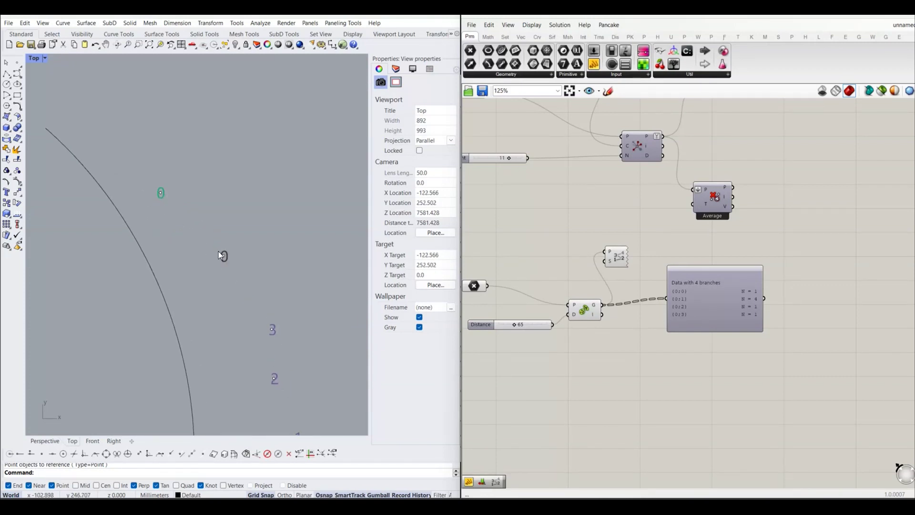
scroll(221, 253, down, 1)
scroll(224, 267, down, 2)
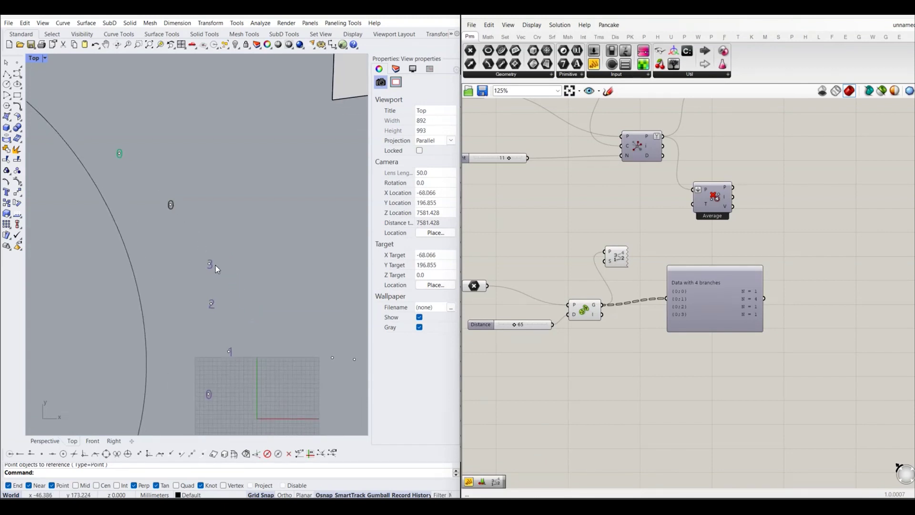
Move point 0 further down with the gumball in the Top viewport.
right_drag(233, 323, 233, 235)
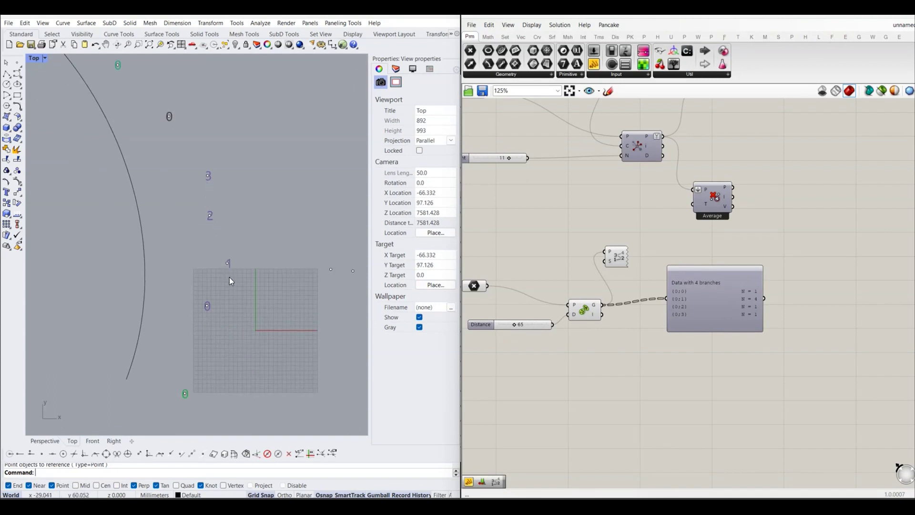
mouse_move(222, 306)
right_down()
mouse_move(238, 245)
mouse_move(220, 210)
right_up()
scroll(219, 219, up, 2)
click(230, 183)
drag(230, 183, 215, 268)
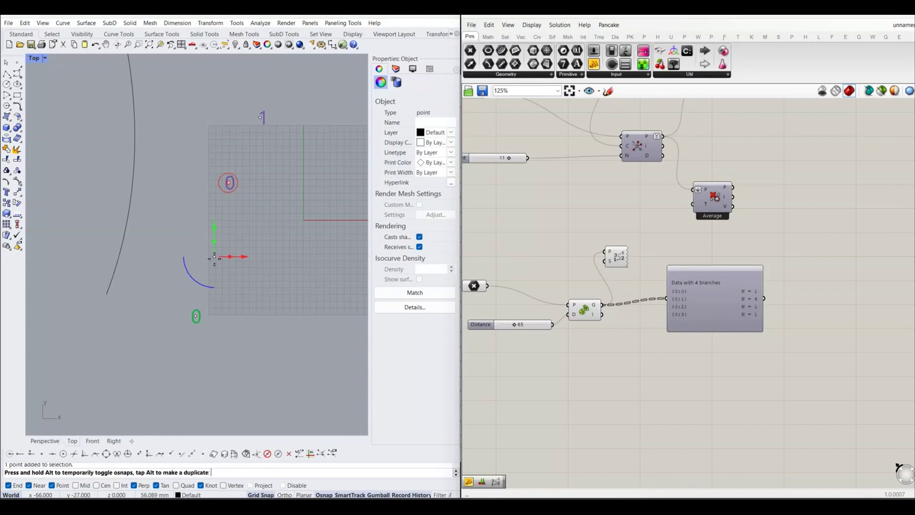
click(229, 304)
Move another point near the curve closer to its neighbours, giving three branches.
right_drag(175, 291, 181, 363)
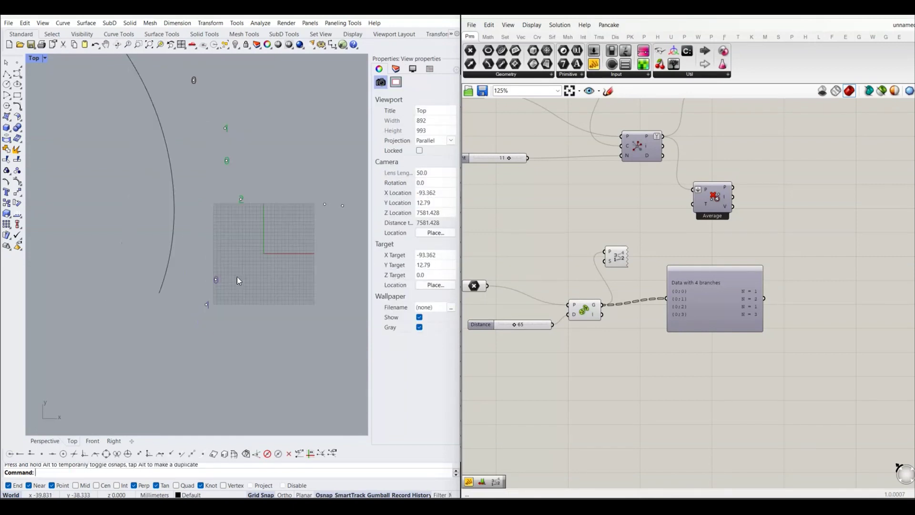
right_drag(239, 280, 258, 378)
right_drag(274, 248, 296, 312)
scroll(213, 218, up, 2)
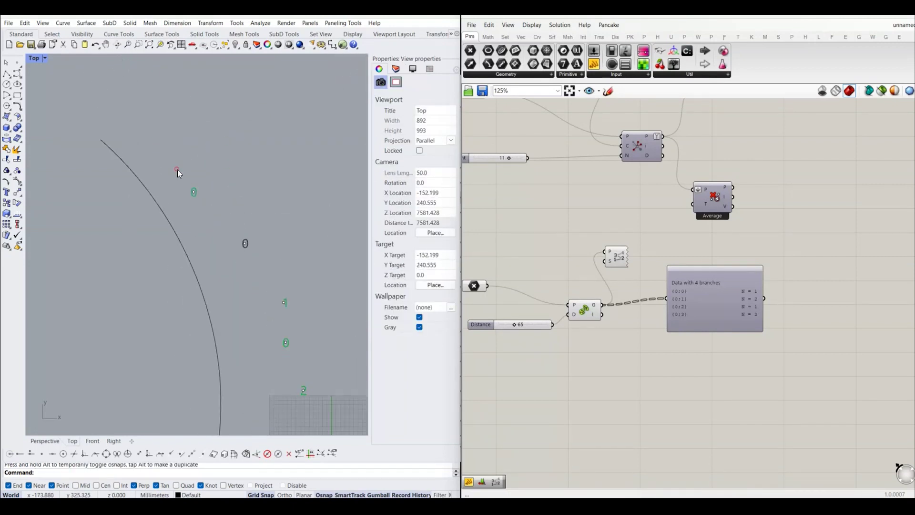
click(193, 191)
drag(195, 190, 228, 211)
click(242, 227)
Recentre the Rhino view on the grid and all the points.
scroll(242, 227, up, 2)
scroll(243, 225, down, 2)
mouse_move(272, 312)
right_down()
mouse_move(236, 159)
mouse_move(247, 198)
right_up()
scroll(218, 174, up, 2)
scroll(219, 175, down, 2)
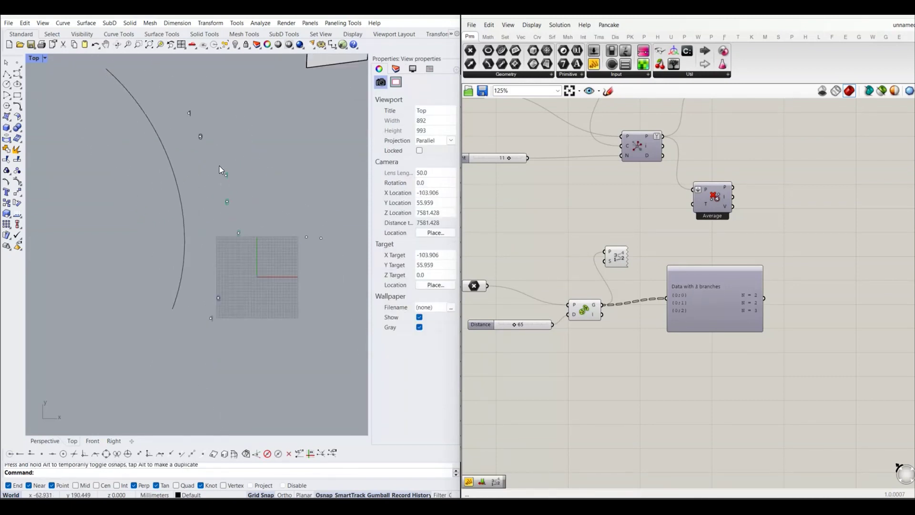
right_drag(220, 166, 219, 196)
scroll(191, 127, up, 2)
scroll(191, 127, down, 3)
scroll(191, 233, up, 2)
scroll(216, 209, up, 2)
scroll(215, 209, down, 3)
mouse_move(222, 146)
right_down()
mouse_move(221, 225)
mouse_move(246, 225)
right_up()
scroll(261, 239, up, 1)
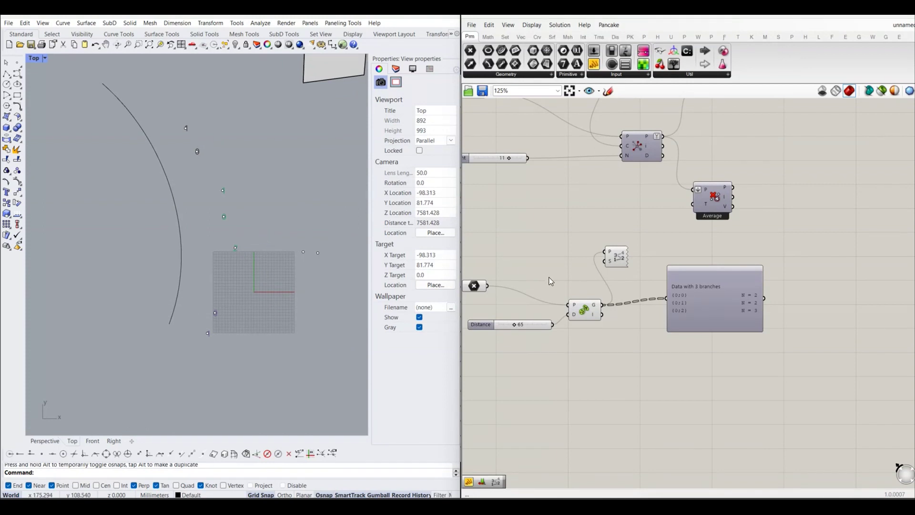
Reposition the Point List component beside the panel and clear the selection.
right_drag(606, 288, 643, 280)
drag(652, 247, 672, 276)
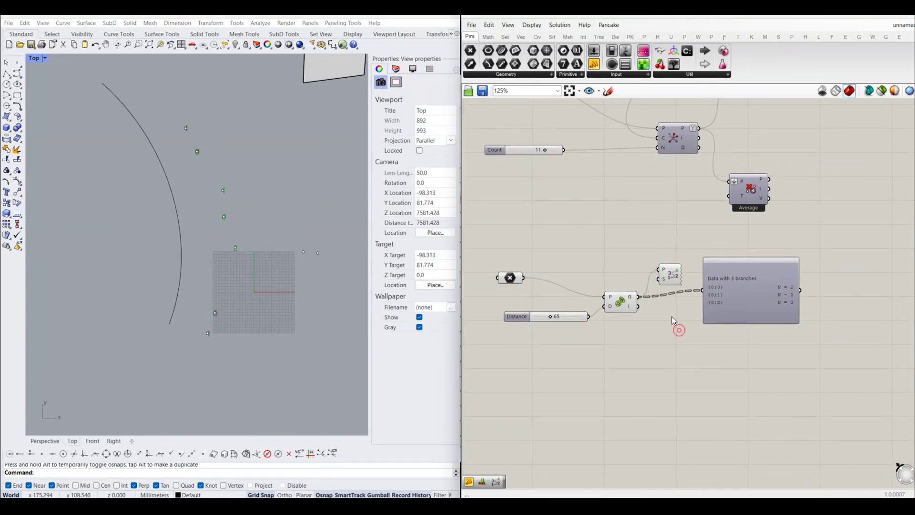
scroll(673, 317, down, 2)
click(692, 317)
click(682, 344)
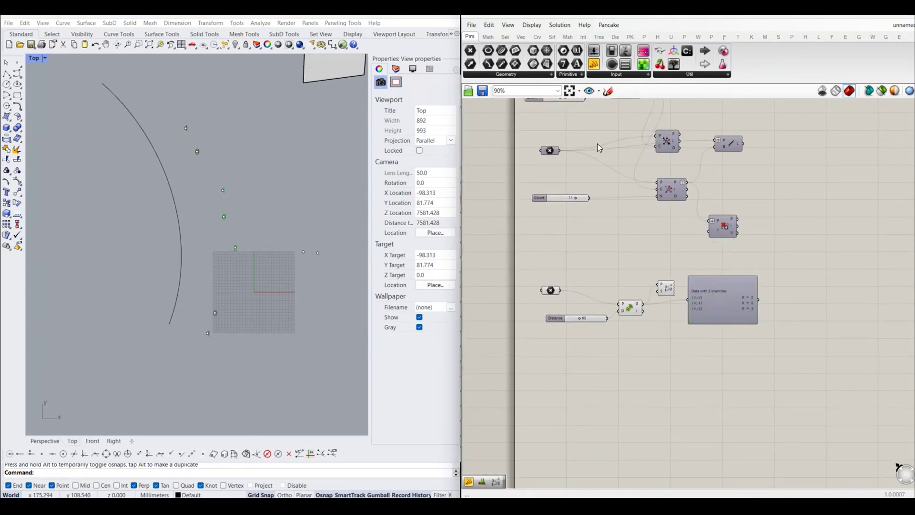
right_drag(597, 144, 590, 171)
click(522, 37)
Place a Project Point component from the Vec tab's Point group in empty canvas space.
click(634, 75)
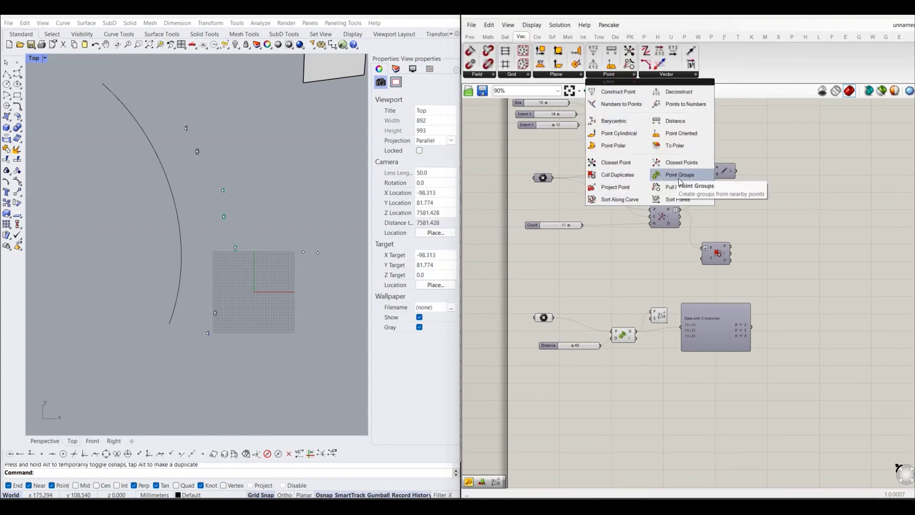
drag(615, 192, 644, 204)
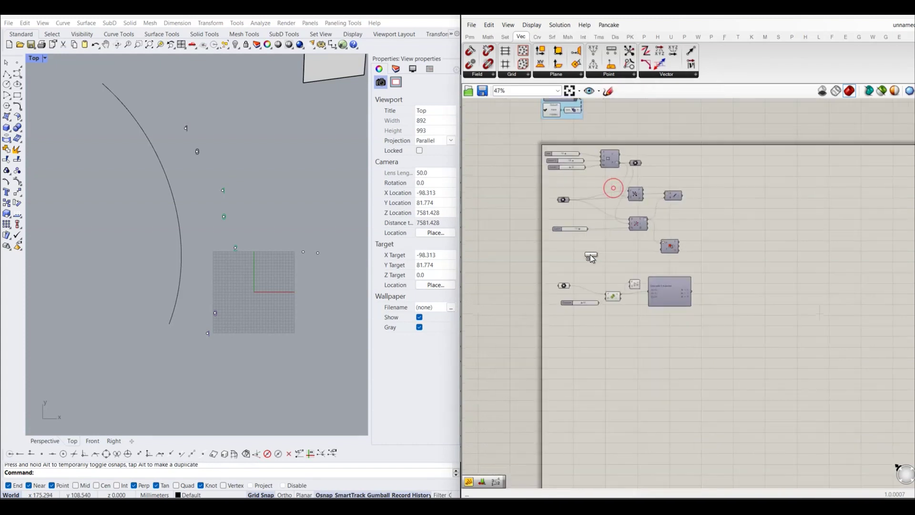
click(644, 204)
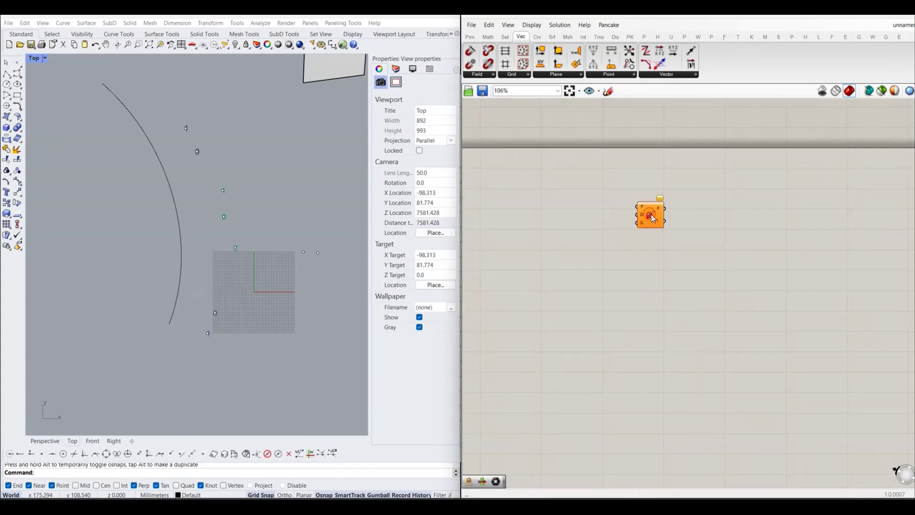
right_drag(649, 212, 725, 238)
scroll(110, 243, down, 3)
right_drag(186, 178, 235, 219)
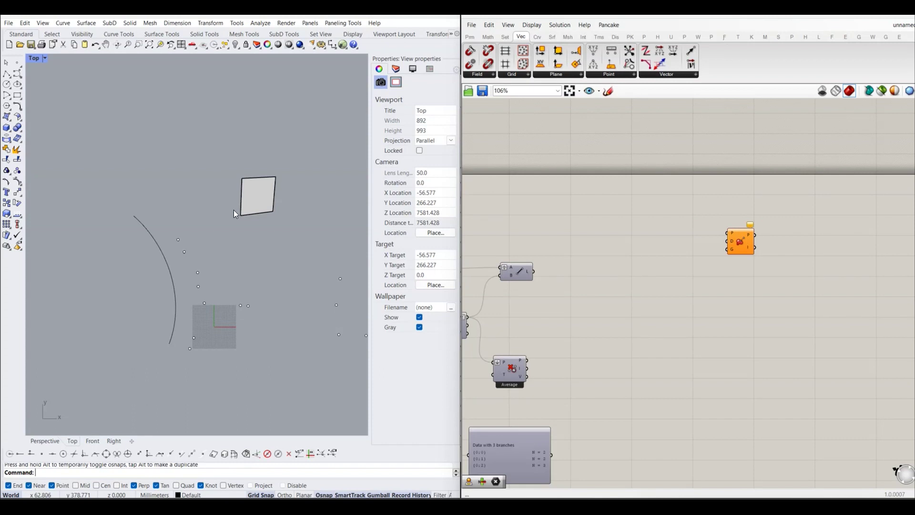
Switch to the Perspective view and orbit to see the surface above the points.
click(42, 439)
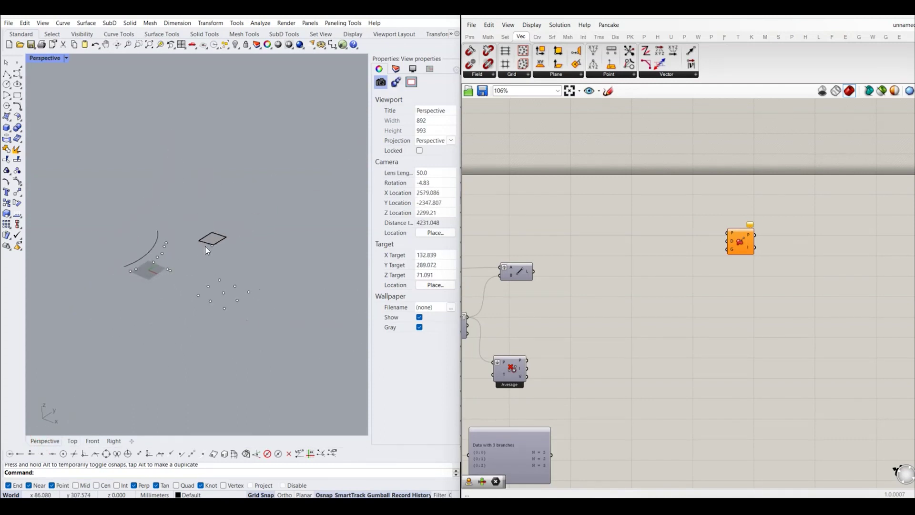
mouse_move(189, 274)
right_down()
mouse_move(188, 250)
mouse_move(240, 321)
mouse_move(182, 251)
right_up()
click(182, 250)
mouse_move(252, 294)
right_down()
mouse_move(193, 317)
mouse_move(167, 230)
mouse_move(177, 201)
mouse_move(150, 291)
right_up()
drag(152, 290, 245, 301)
click(254, 313)
right_drag(219, 296, 185, 269)
scroll(202, 270, up, 2)
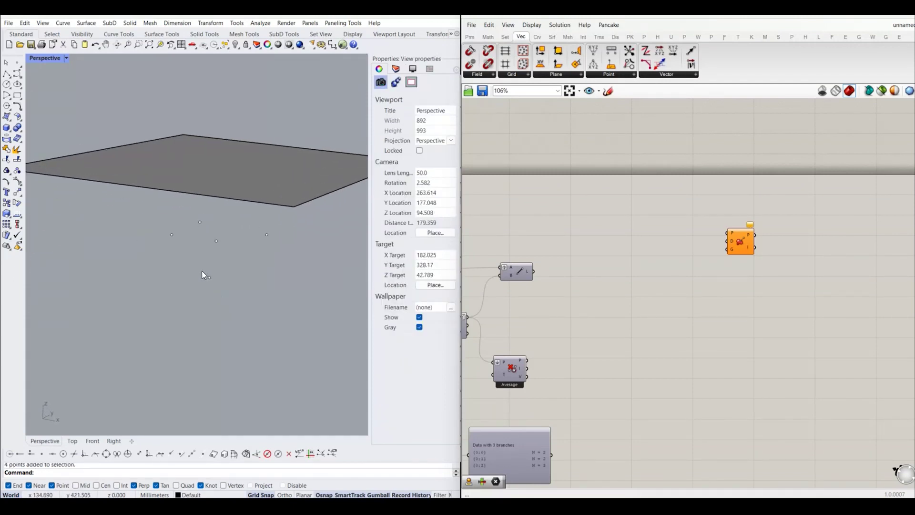
scroll(202, 271, up, 2)
Orbit further until the surface faces up, checking the points beneath it.
drag(174, 254, 220, 308)
click(224, 310)
scroll(224, 309, down, 2)
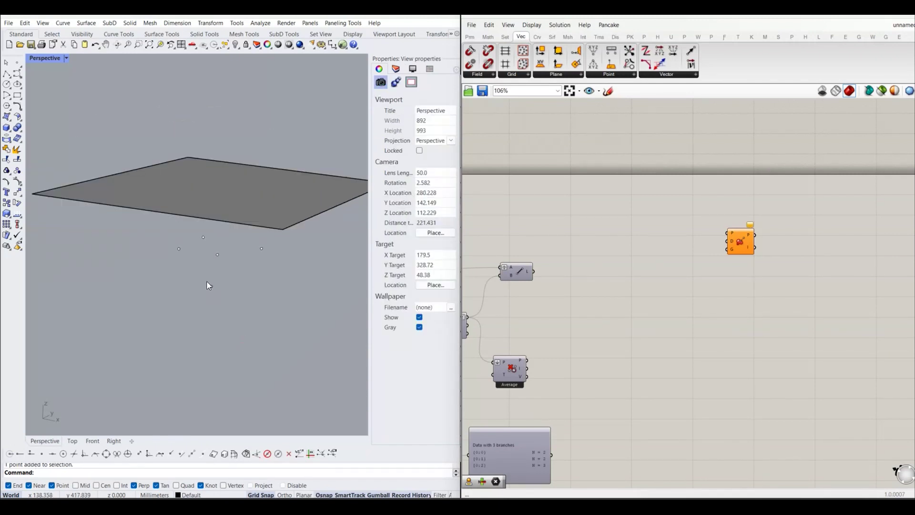
scroll(207, 276, down, 2)
scroll(211, 286, up, 2)
right_drag(211, 286, 206, 310)
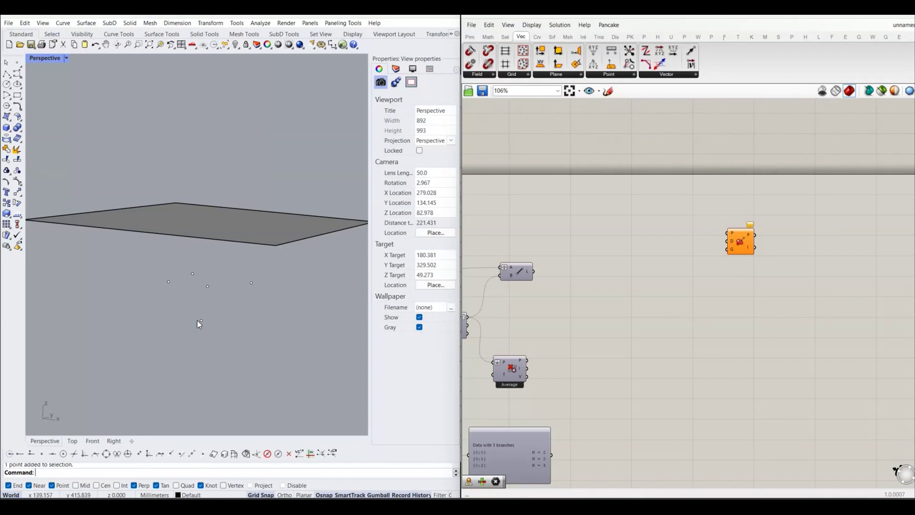
click(201, 319)
mouse_move(252, 286)
right_down()
mouse_move(226, 301)
mouse_move(234, 288)
mouse_move(253, 303)
mouse_move(414, 252)
right_up()
click(233, 245)
click(282, 305)
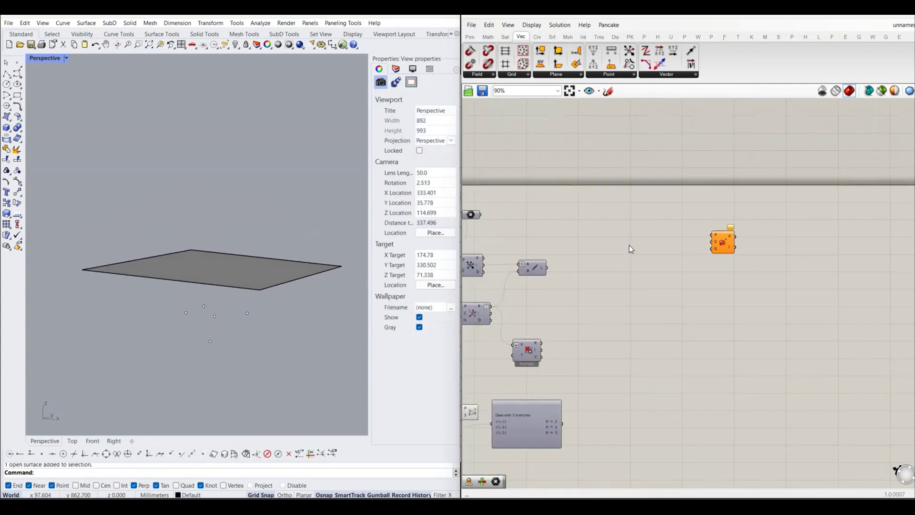
right_drag(629, 249, 581, 203)
Add a Point parameter referencing the lone lower Rhino point via Set one Point.
click(471, 36)
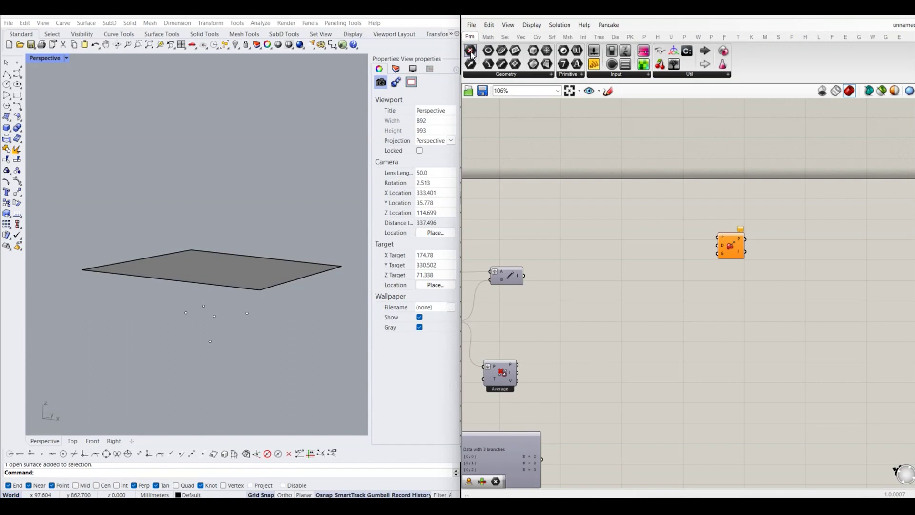
drag(487, 52, 589, 236)
scroll(590, 238, up, 2)
right_click(590, 238)
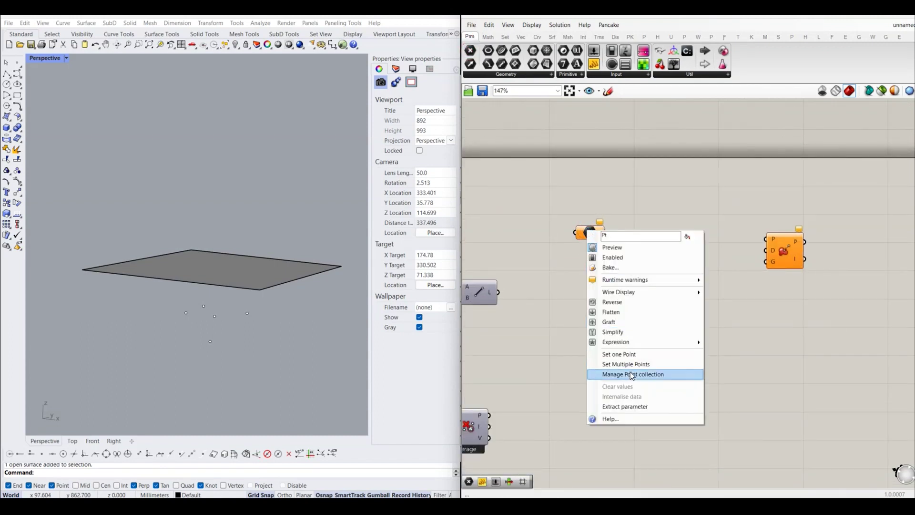
click(620, 354)
click(210, 342)
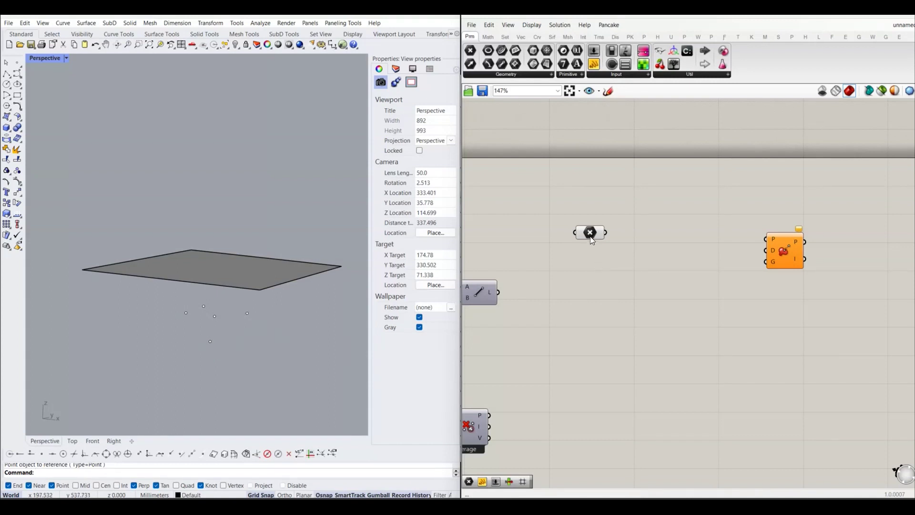
Add a second Point parameter referencing the four upper points via Set Multiple Points.
mouse_move(475, 53)
mouse_down()
mouse_move(570, 282)
mouse_move(582, 280)
mouse_up()
right_click(587, 277)
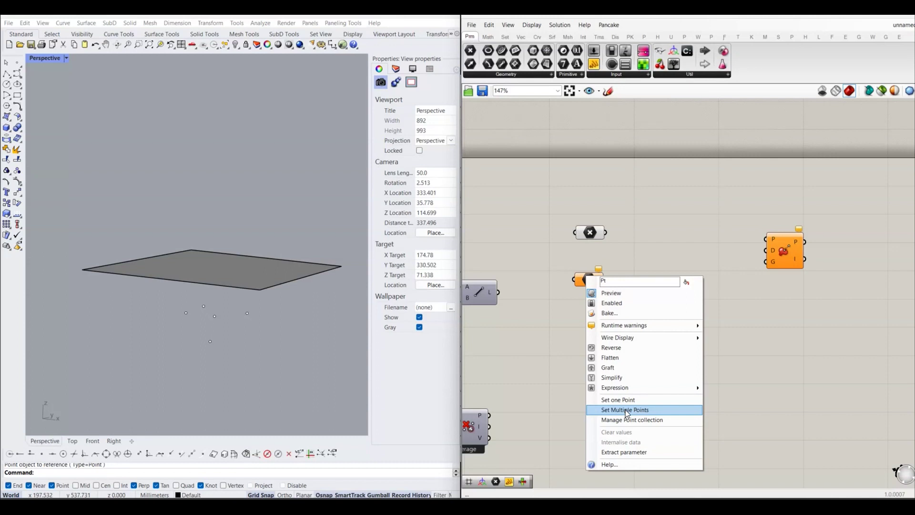
click(625, 410)
right_drag(288, 333, 150, 328)
drag(150, 328, 293, 368)
key(Return)
right_drag(199, 323, 212, 272)
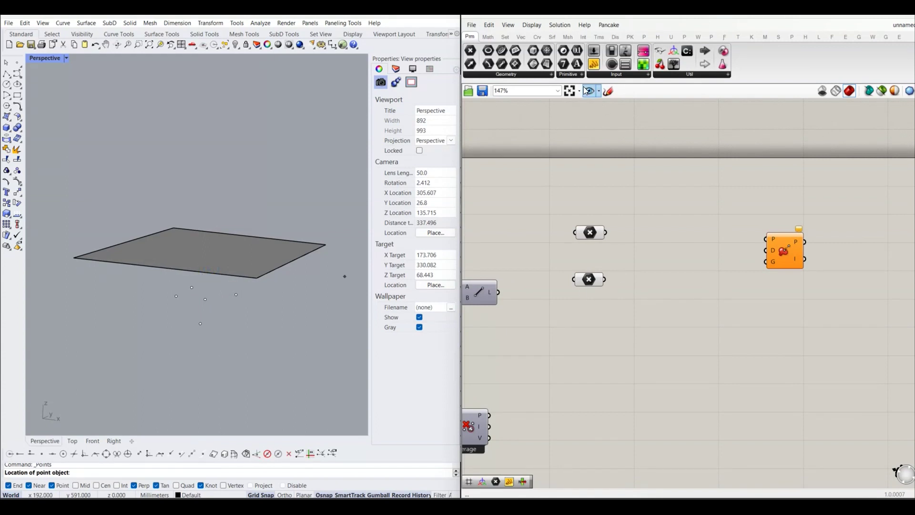
Add a Surface parameter referencing the plane surface via Set one Surface.
drag(547, 64, 590, 310)
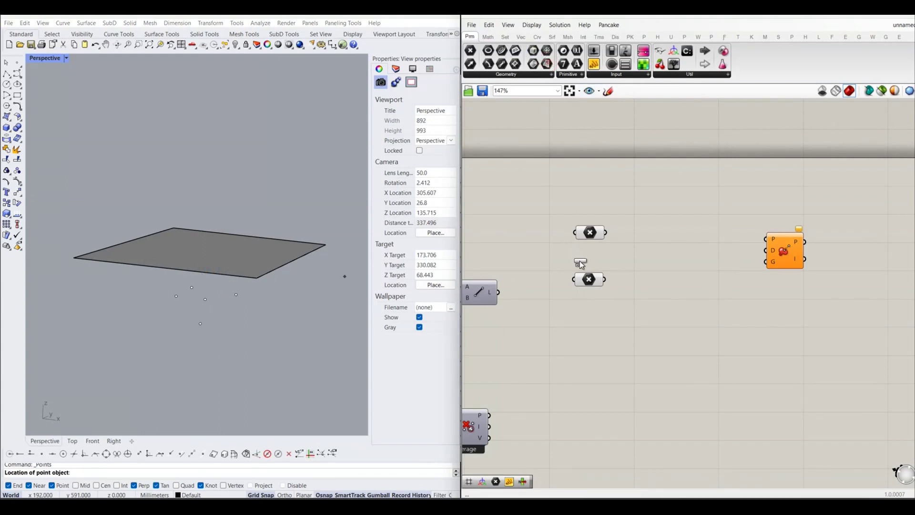
right_click(589, 308)
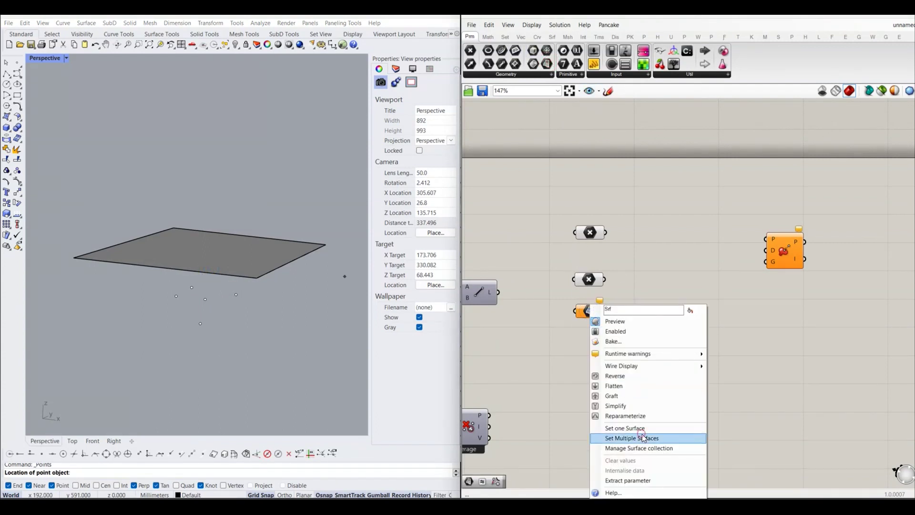
click(642, 428)
key(Return)
click(594, 316)
click(588, 353)
right_drag(241, 210, 231, 313)
right_drag(737, 273, 698, 273)
Wire the lone-point parameter into Project Point's P input.
click(747, 251)
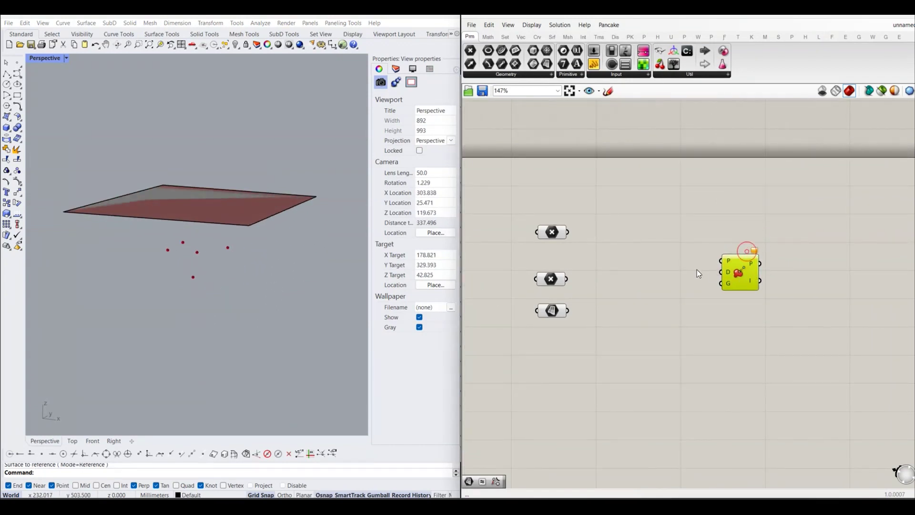
drag(567, 232, 769, 271)
click(689, 279)
click(553, 234)
click(608, 263)
click(523, 37)
Place Vector 2Pt, wiring the lone point to A and the four upper points to B.
drag(691, 51, 646, 297)
scroll(586, 287, up, 2)
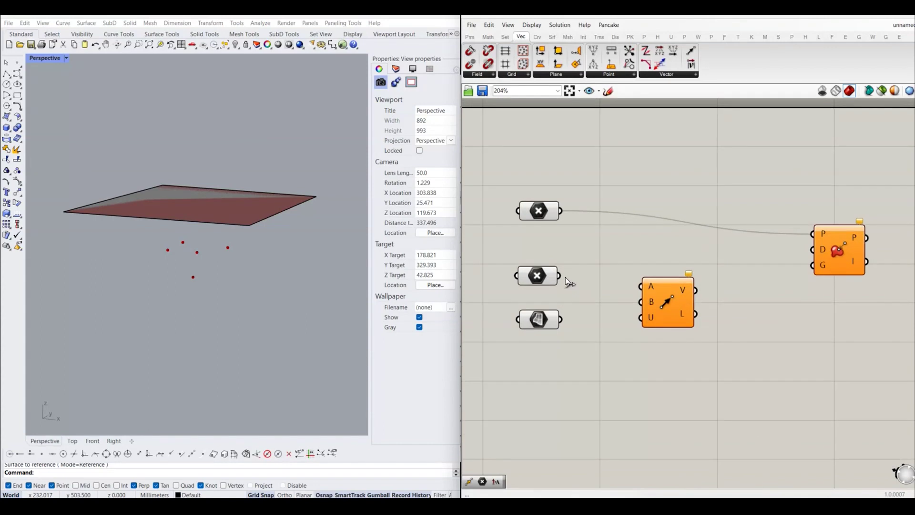
mouse_move(592, 238)
mouse_down()
mouse_move(630, 285)
mouse_move(676, 292)
mouse_up()
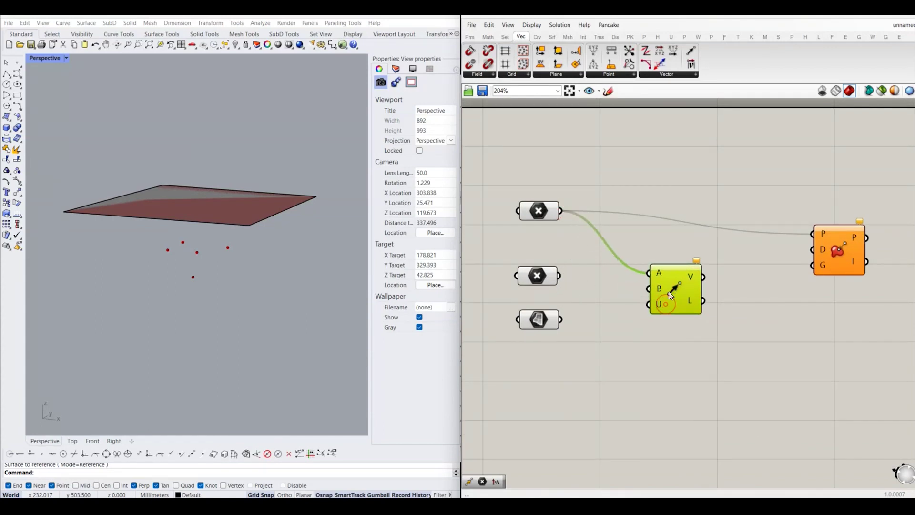
drag(560, 279, 661, 282)
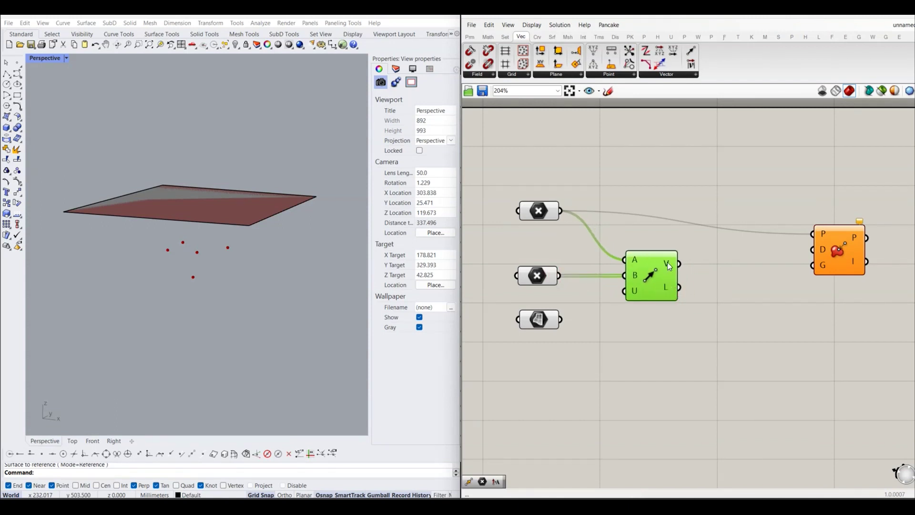
scroll(654, 271, down, 4)
click(706, 272)
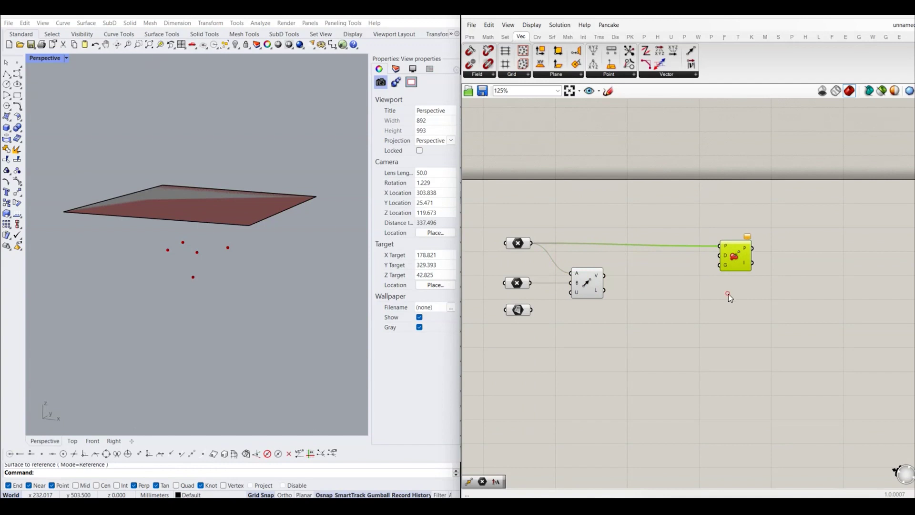
click(615, 38)
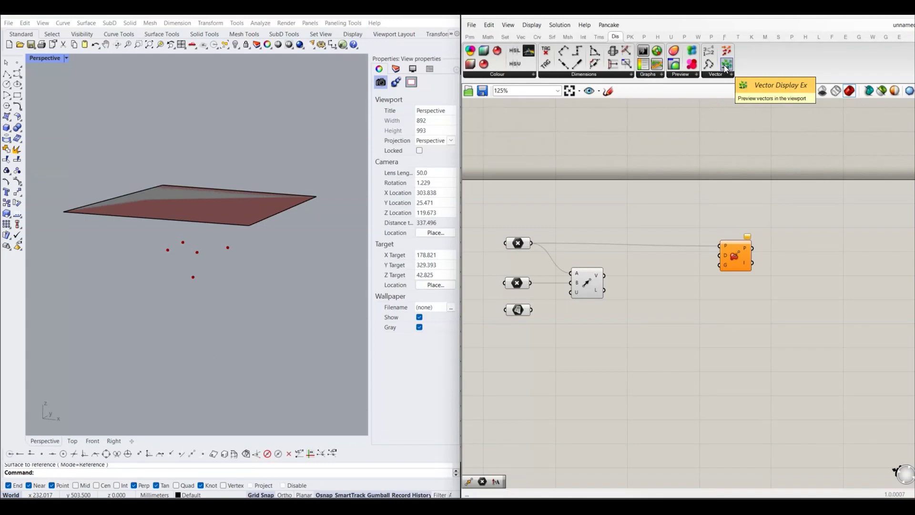
Add Vector Display Ex with the lone point as A and Vector 2Pt's vectors as V.
drag(726, 68, 672, 209)
mouse_move(722, 55)
mouse_down()
mouse_move(648, 244)
mouse_move(680, 266)
mouse_up()
scroll(646, 245, up, 3)
scroll(679, 266, down, 2)
scroll(555, 256, up, 1)
drag(528, 249, 700, 258)
right_drag(705, 257, 682, 235)
click(661, 280)
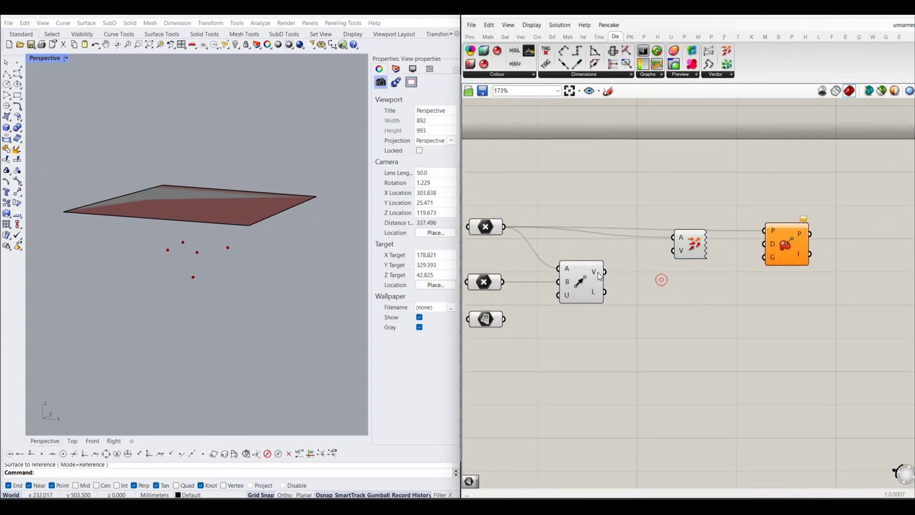
drag(605, 272, 678, 254)
click(674, 288)
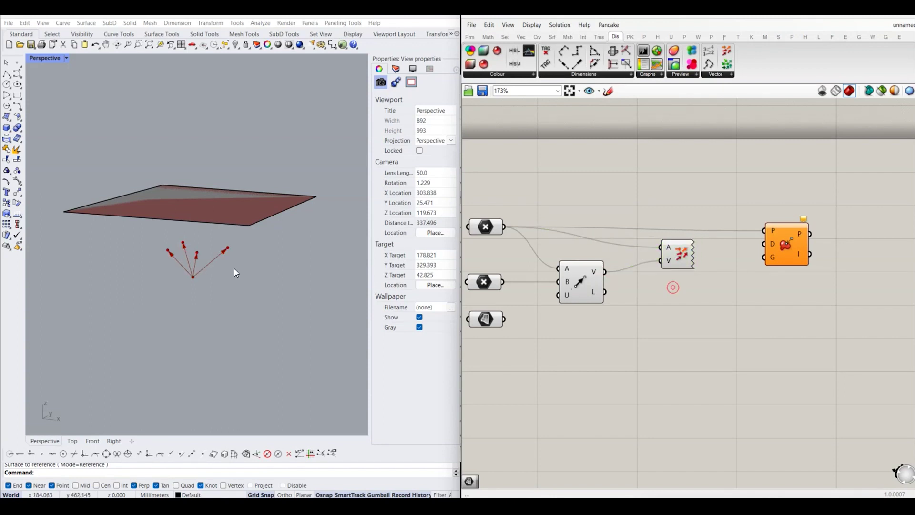
scroll(177, 251, up, 5)
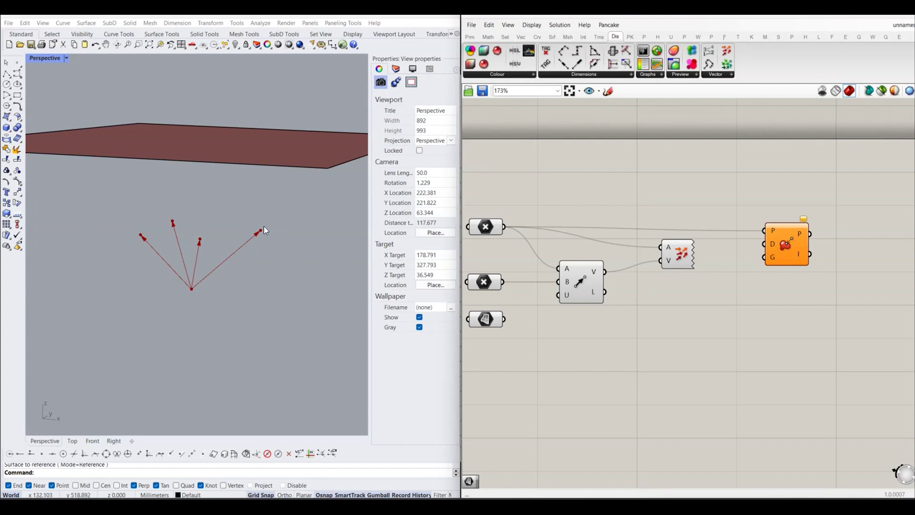
Wire Vector 2Pt's V output into Project Point's D input as the projection direction.
right_drag(263, 224, 213, 241)
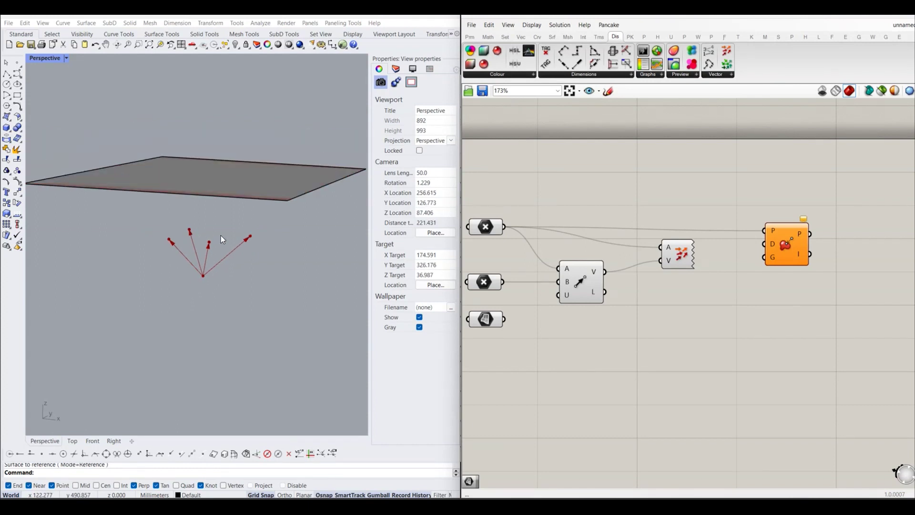
right_drag(667, 234, 642, 240)
drag(648, 255, 644, 211)
click(647, 277)
mouse_move(578, 278)
mouse_down()
mouse_move(674, 270)
mouse_move(739, 250)
mouse_up()
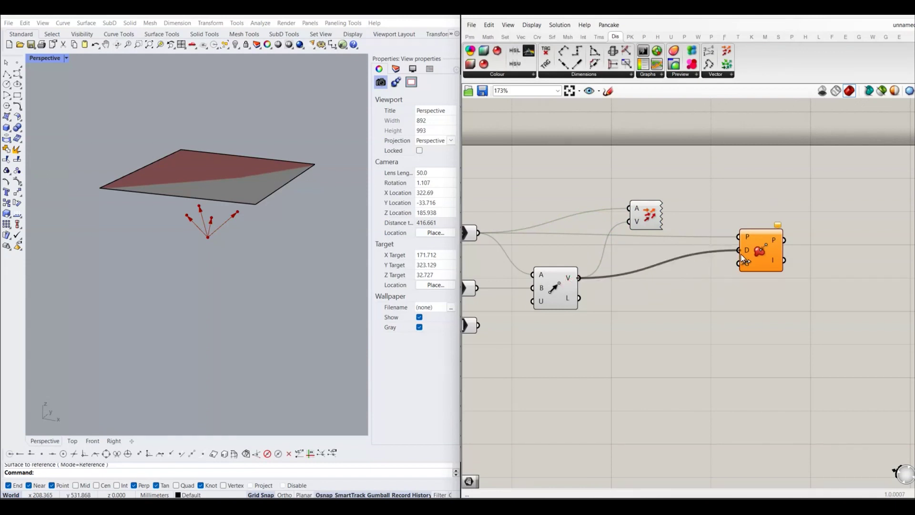
right_drag(746, 253, 708, 264)
scroll(707, 264, up, 3)
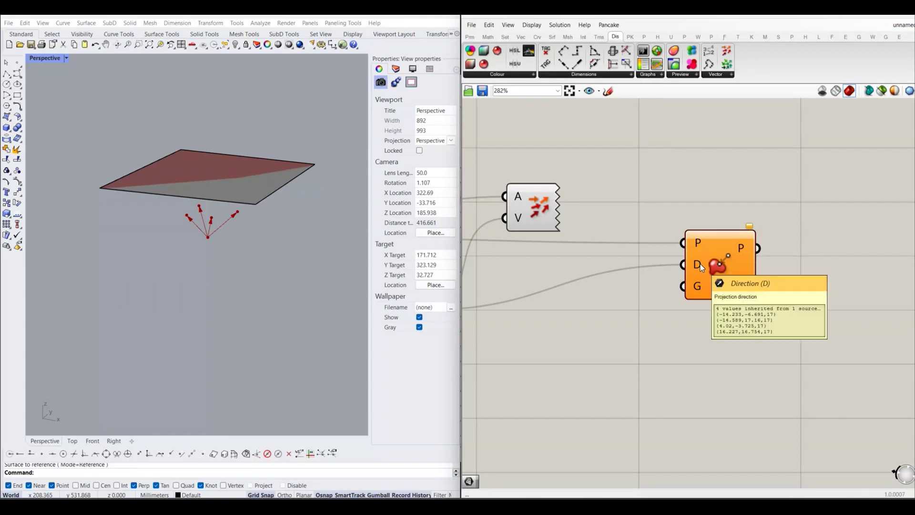
scroll(700, 264, down, 5)
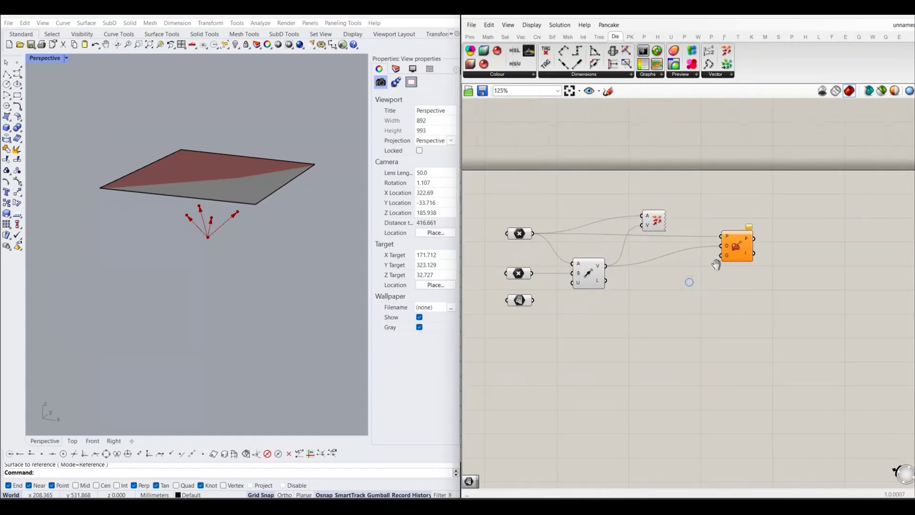
Wire the Surface param output into Project Point's G input.
drag(533, 300, 722, 256)
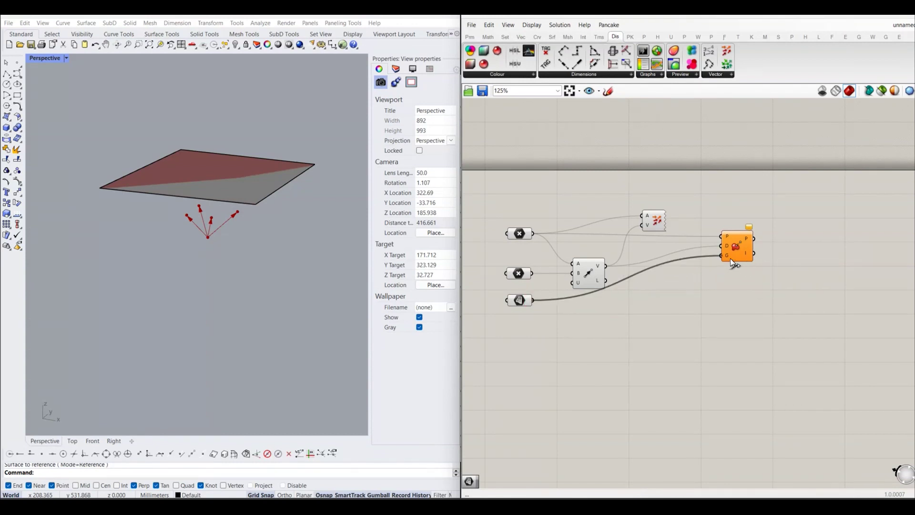
right_drag(728, 259, 633, 278)
scroll(633, 278, up, 1)
Orbit the Perspective view to inspect the four projected points on the plane, then tidy the canvas.
mouse_move(241, 188)
right_down()
mouse_move(237, 181)
mouse_move(195, 193)
right_up()
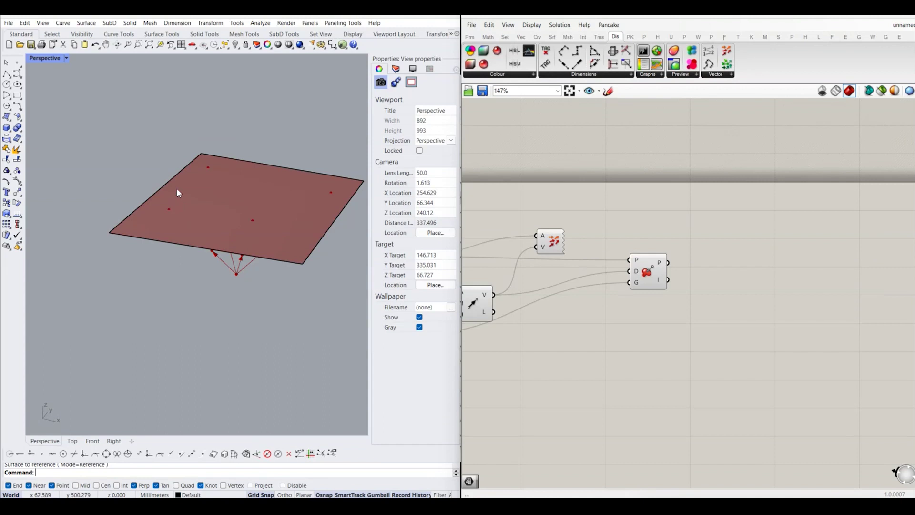
mouse_move(286, 210)
right_down()
mouse_move(231, 310)
mouse_move(225, 285)
mouse_move(236, 245)
right_up()
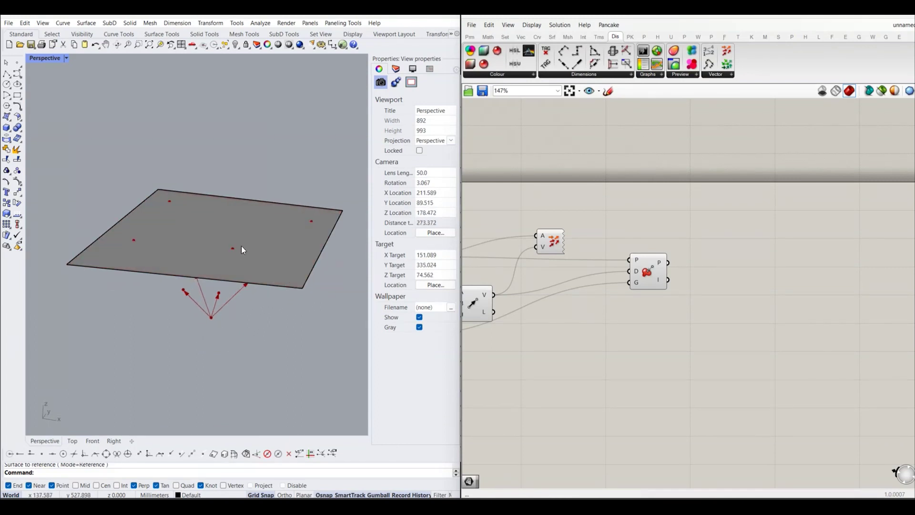
mouse_move(225, 292)
right_down()
mouse_move(257, 283)
mouse_move(261, 270)
right_up()
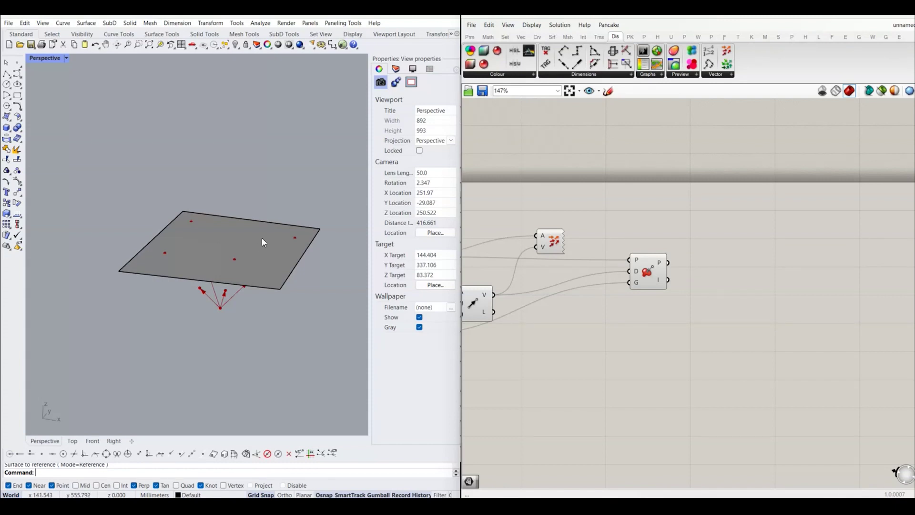
scroll(615, 286, down, 2)
right_drag(623, 271, 642, 273)
drag(641, 274, 625, 291)
click(672, 302)
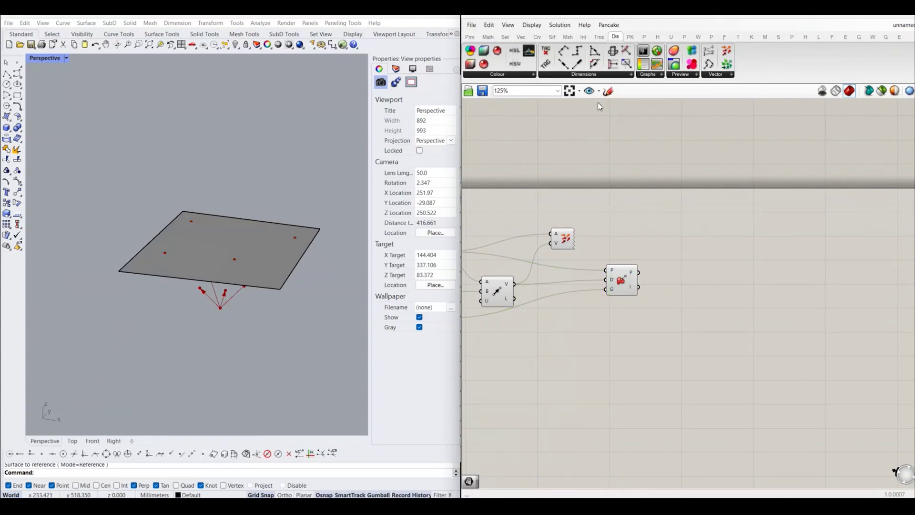
Place an unconnected Vector > Point > Pull Point component (Closest mode) below the projection components.
click(521, 36)
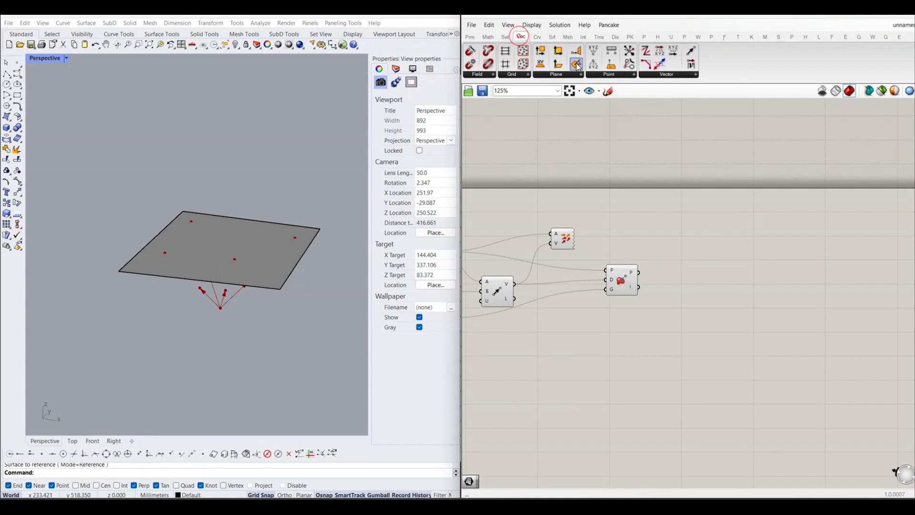
click(610, 75)
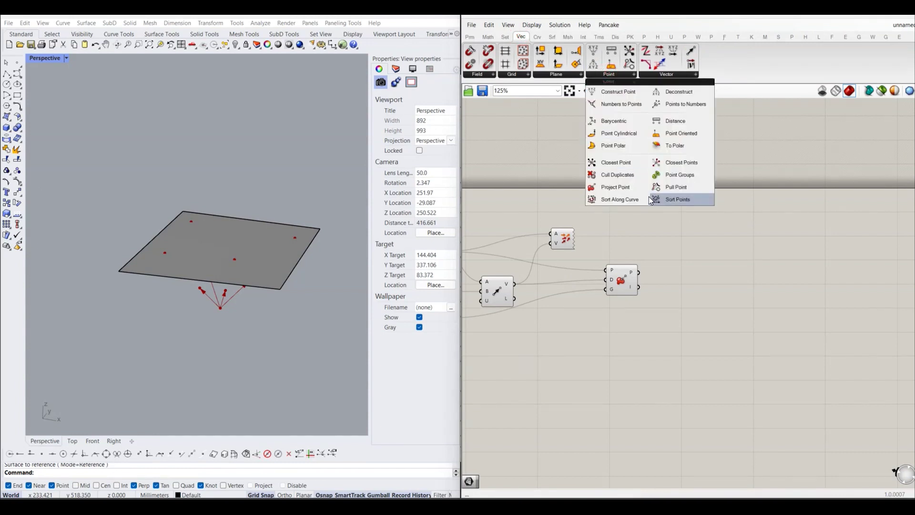
click(682, 191)
scroll(615, 333, down, 2)
click(604, 345)
right_drag(605, 348, 682, 309)
scroll(692, 305, up, 3)
click(693, 305)
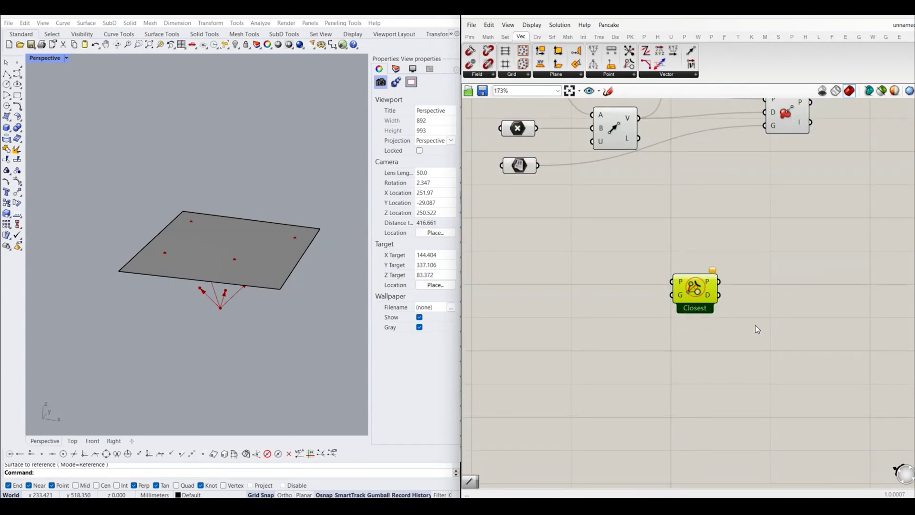
click(784, 333)
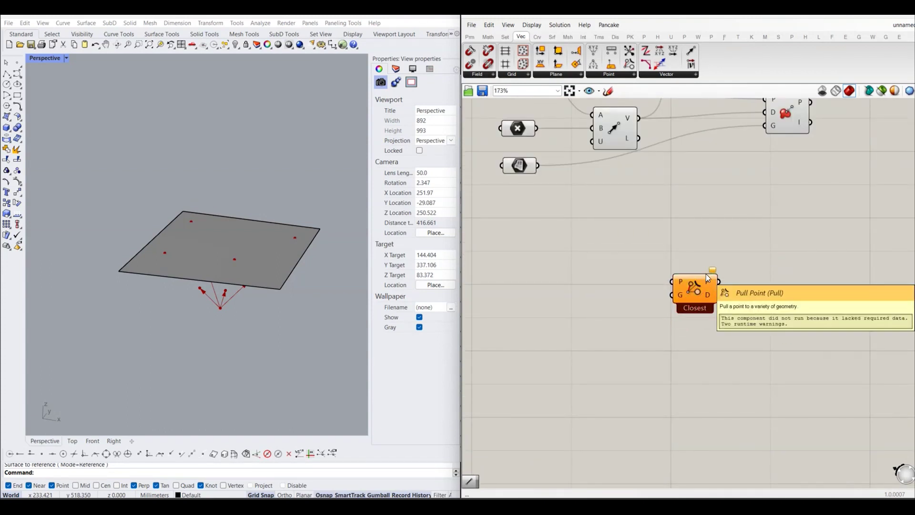
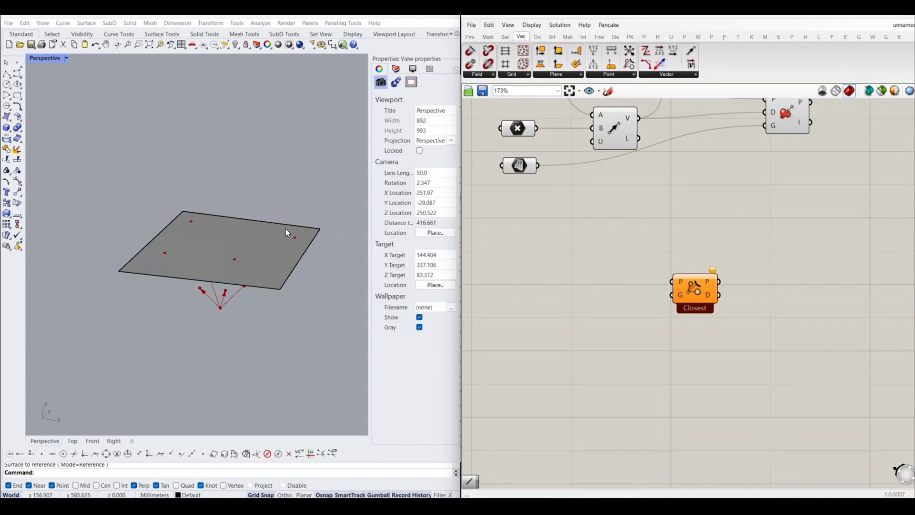
Turn Preview Off for the box-selected surface components.
scroll(276, 233, down, 3)
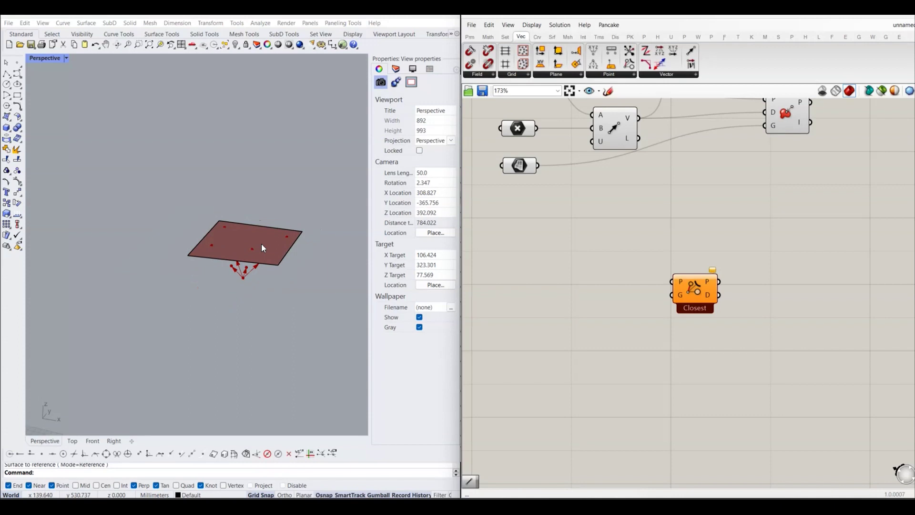
scroll(261, 239, up, 4)
scroll(597, 244, down, 4)
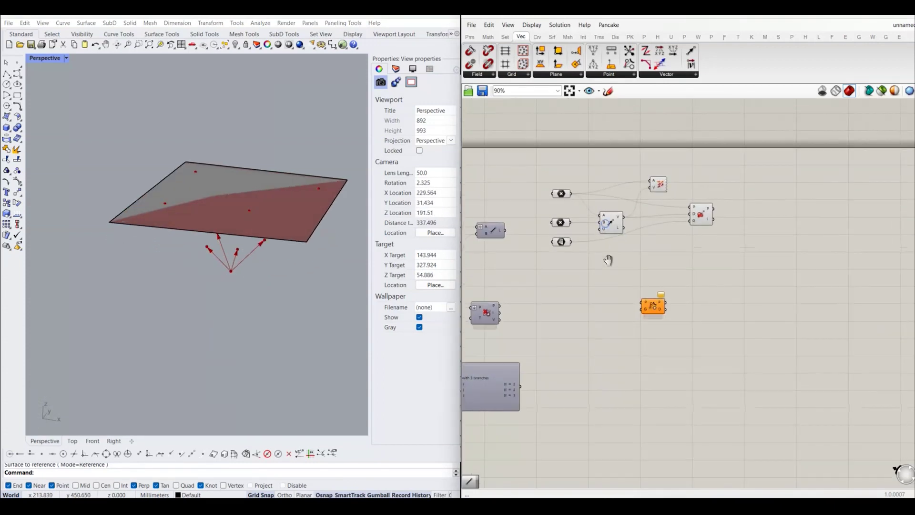
drag(540, 149, 736, 258)
right_click(743, 236)
click(775, 253)
Move the surface parameter lower on the canvas and orbit the viewport to check the surface.
right_drag(572, 297, 572, 294)
scroll(571, 294, up, 3)
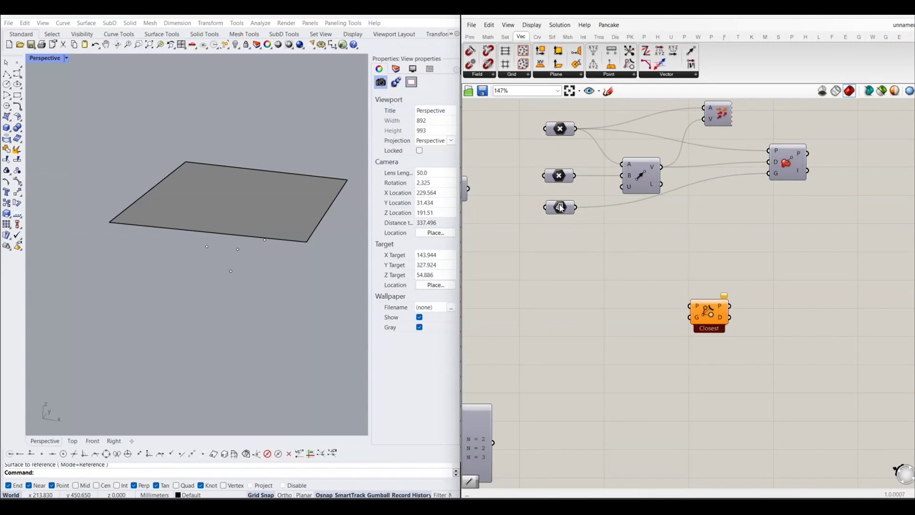
drag(562, 208, 554, 232)
click(609, 274)
right_drag(610, 274, 610, 269)
mouse_move(217, 268)
right_down()
mouse_move(239, 265)
mouse_move(215, 290)
right_up()
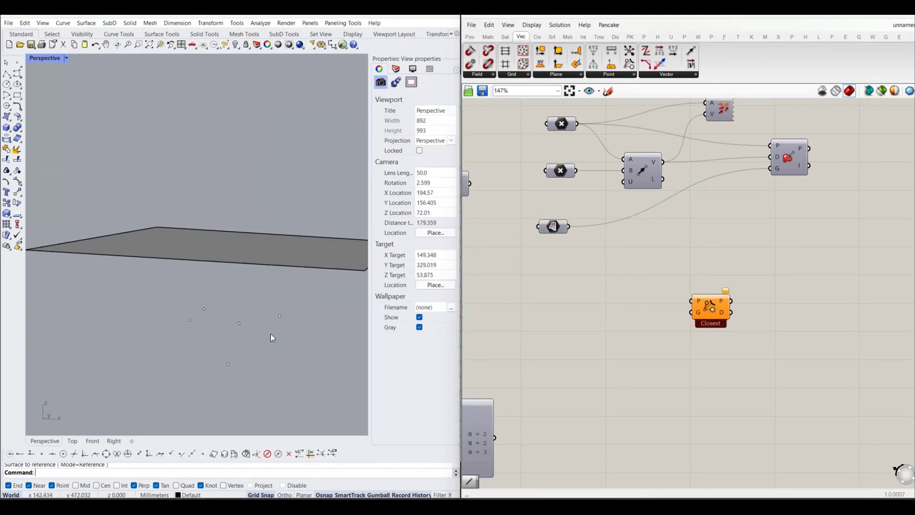
mouse_move(242, 322)
right_down()
mouse_move(241, 306)
mouse_move(334, 299)
mouse_move(293, 302)
right_up()
Move the second point parameter aside and wire the surface into Closest's G input.
click(674, 311)
mouse_move(562, 175)
mouse_down()
mouse_move(554, 188)
mouse_move(692, 302)
mouse_move(746, 292)
mouse_up()
click(687, 302)
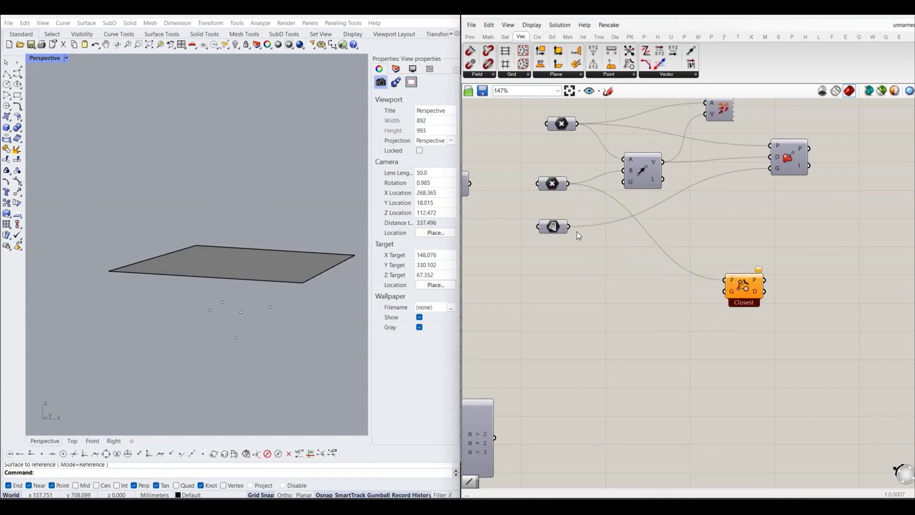
mouse_move(569, 226)
mouse_down()
mouse_move(724, 292)
mouse_move(705, 268)
mouse_up()
click(688, 319)
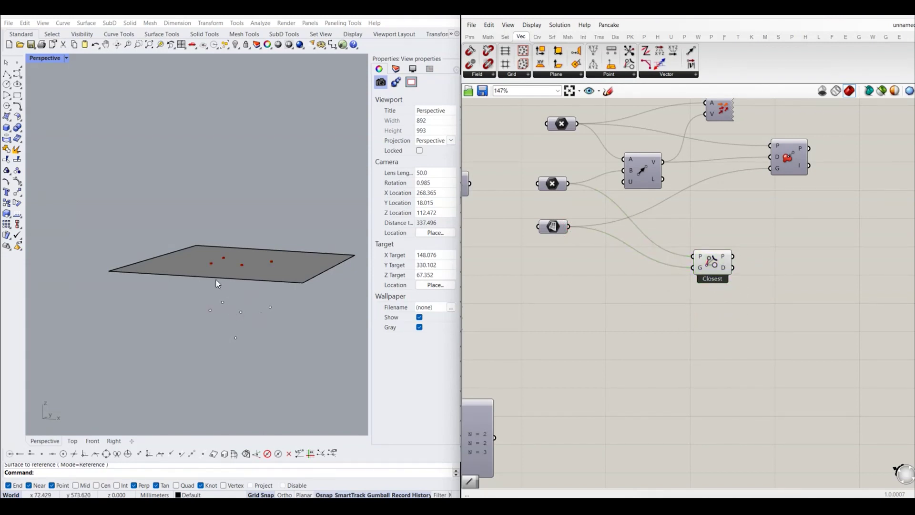
Add a Line component with the points into A and Closest's P into B.
click(669, 269)
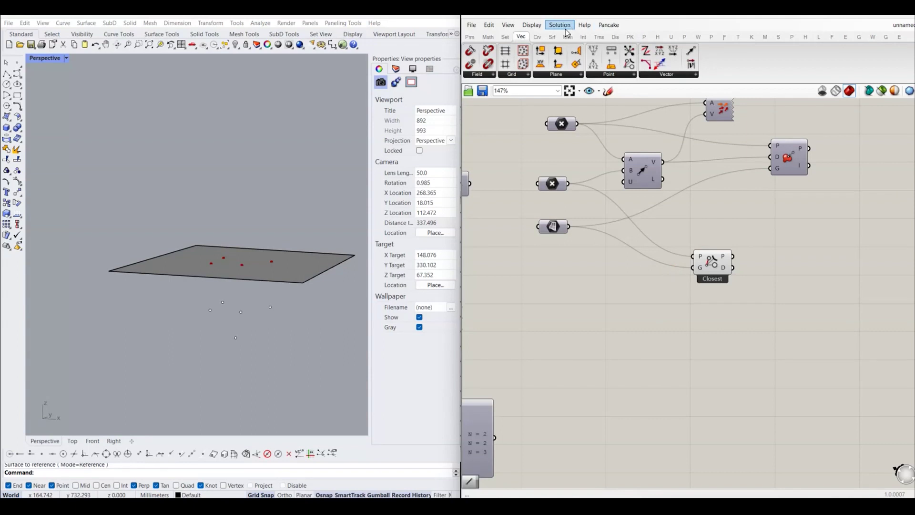
click(538, 36)
drag(603, 51, 633, 297)
mouse_move(569, 183)
mouse_down()
mouse_move(596, 275)
mouse_move(615, 290)
mouse_move(781, 252)
mouse_up()
click(704, 272)
mouse_move(704, 272)
mouse_down()
mouse_move(666, 267)
mouse_move(762, 258)
mouse_move(761, 243)
mouse_up()
click(762, 292)
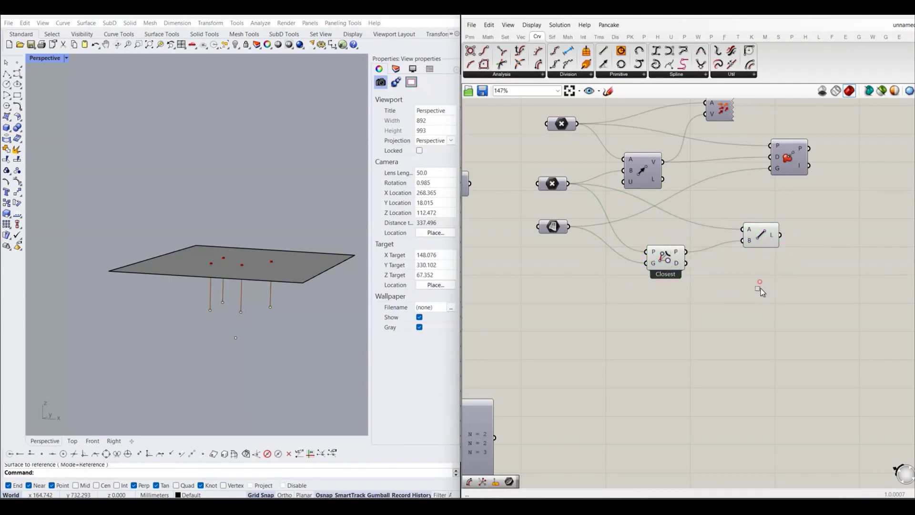
Move one line-end point to the left and watch its line follow.
scroll(200, 280, up, 2)
scroll(226, 340, up, 3)
scroll(224, 265, down, 2)
scroll(221, 287, up, 1)
scroll(221, 290, up, 1)
click(223, 303)
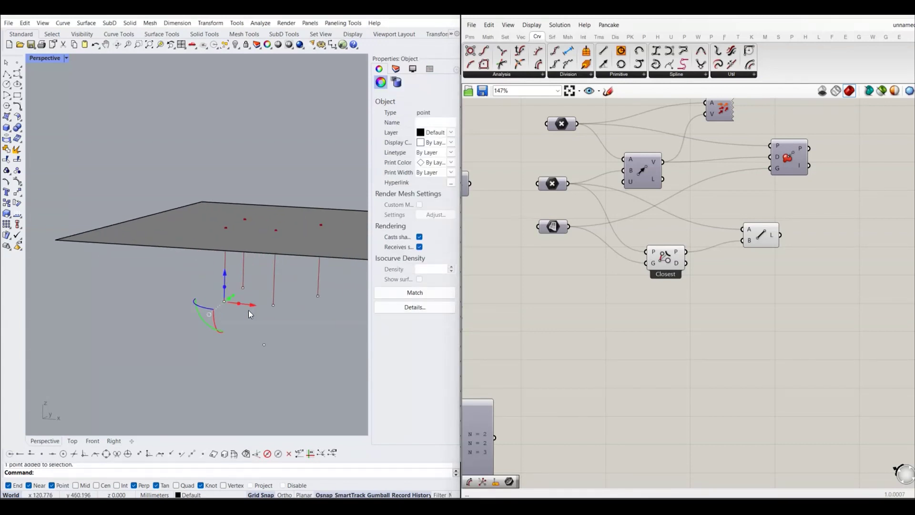
drag(248, 308, 222, 321)
click(222, 321)
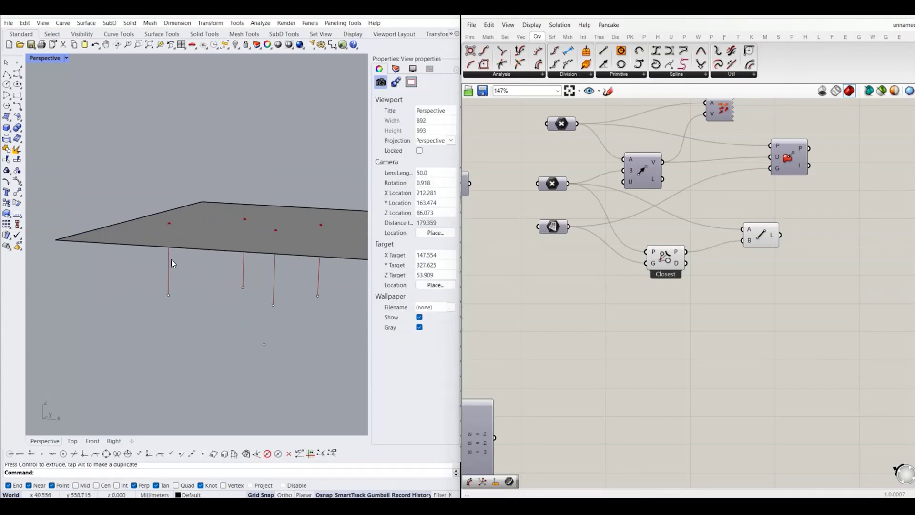
Lift a point well above the surface and zoom out to see its line.
scroll(168, 224, down, 5)
mouse_move(175, 241)
right_down()
mouse_move(192, 231)
mouse_move(158, 243)
right_up()
scroll(148, 245, up, 3)
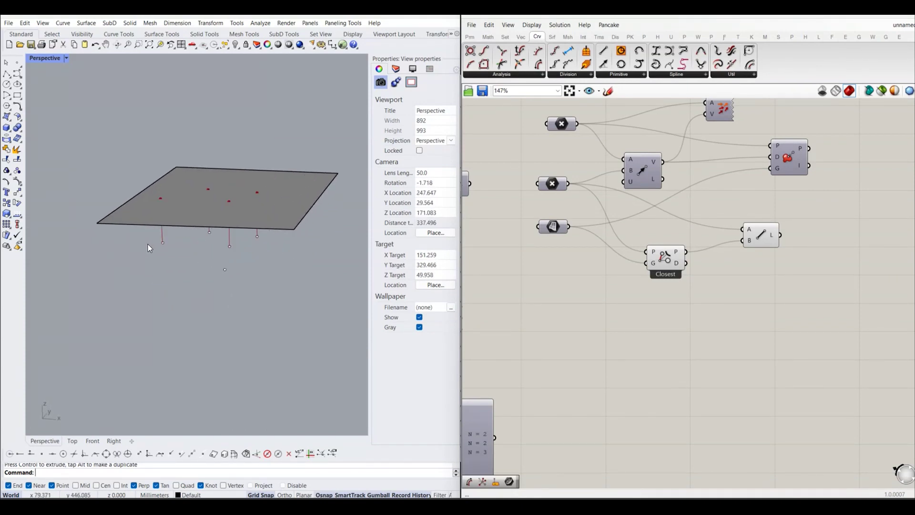
drag(178, 263, 107, 100)
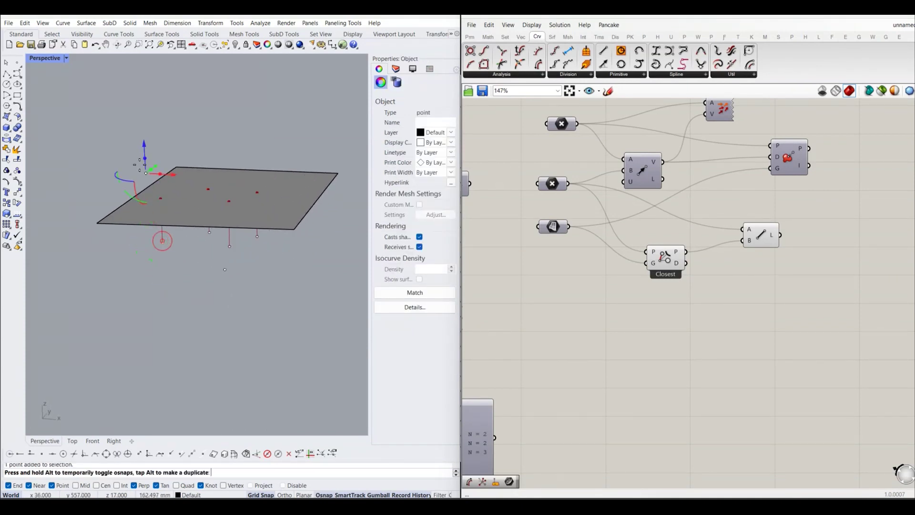
click(246, 113)
mouse_move(246, 114)
right_down()
mouse_move(179, 149)
mouse_move(159, 208)
right_up()
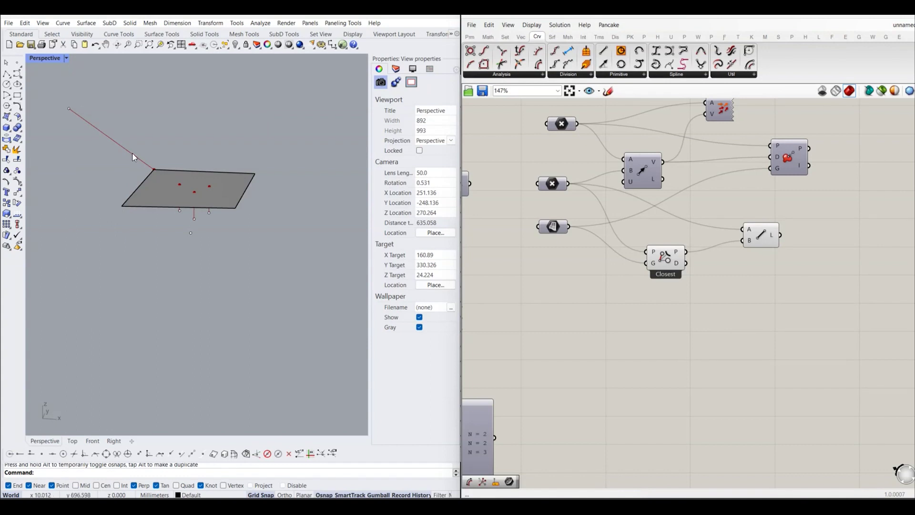
scroll(255, 160, down, 3)
Place a new Point parameter from the Params tab onto the canvas.
scroll(256, 161, down, 3)
scroll(256, 161, up, 2)
mouse_move(287, 162)
right_down()
mouse_move(249, 172)
mouse_move(204, 218)
mouse_move(204, 210)
mouse_move(226, 270)
mouse_move(206, 250)
right_up()
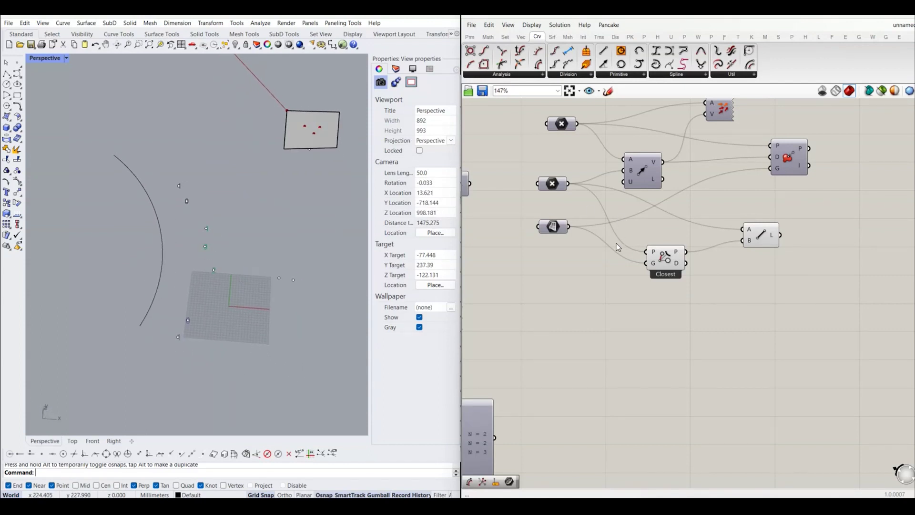
right_drag(588, 225, 605, 198)
right_drag(598, 316, 593, 279)
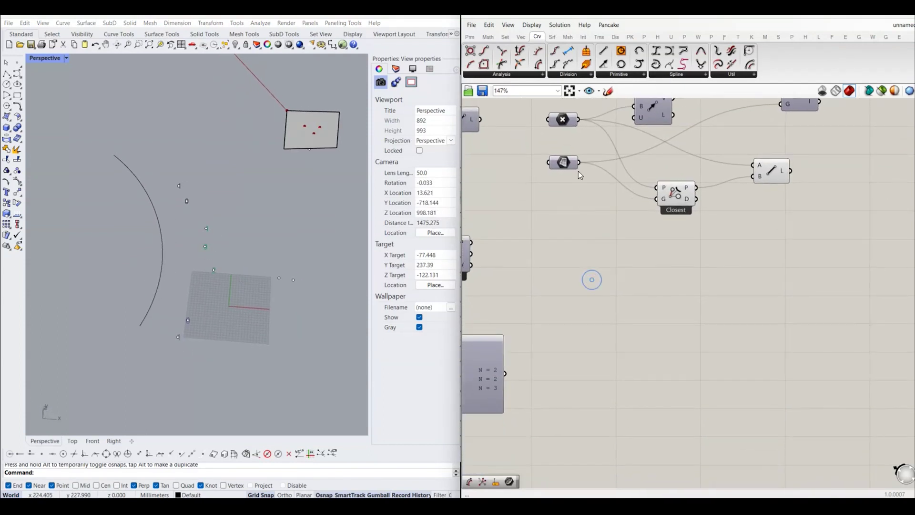
click(470, 36)
drag(471, 50, 566, 231)
Turn Preview Off for the five selected components.
scroll(583, 280, down, 3)
scroll(586, 274, up, 3)
drag(525, 186, 735, 358)
right_click(733, 342)
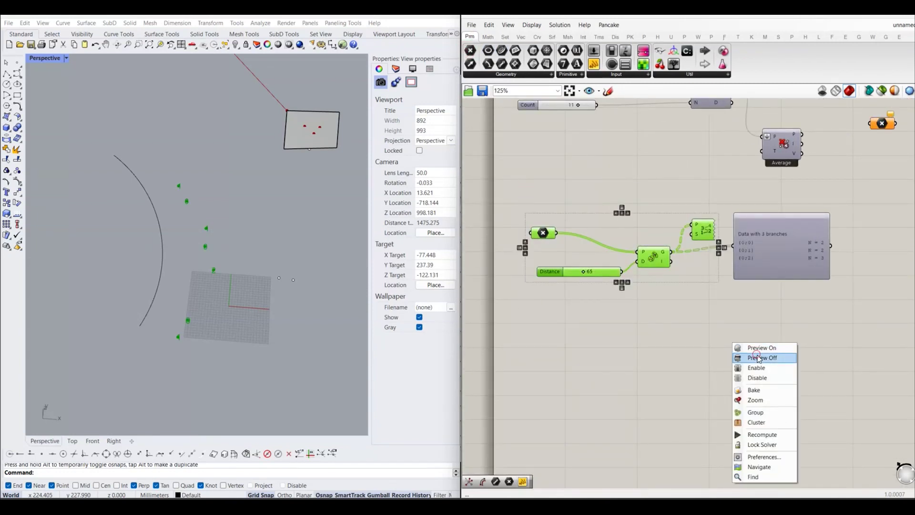
click(762, 358)
Reference the seven viewport points into the new parameter with Set Multiple Points.
right_drag(884, 129, 606, 251)
right_click(606, 252)
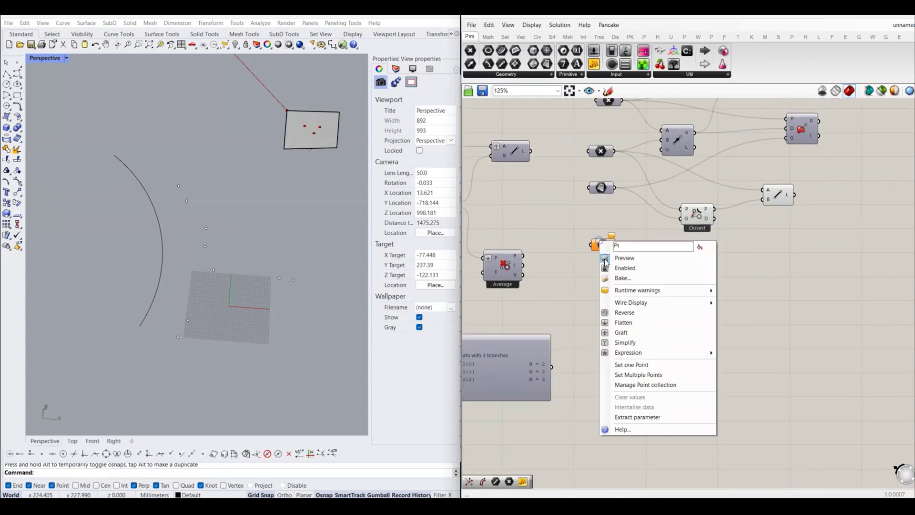
click(639, 374)
drag(139, 139, 227, 379)
key(Return)
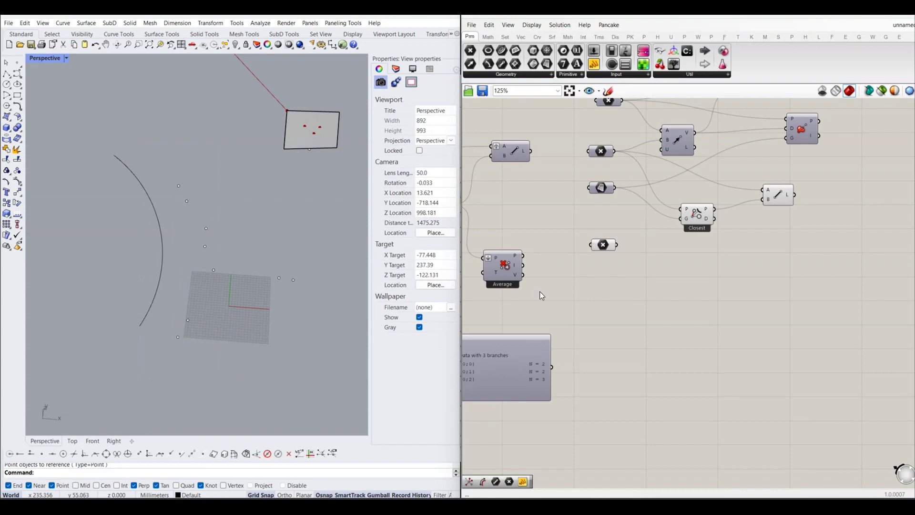
Move the point parameter and the Closest component lower on the canvas.
right_drag(657, 285, 635, 297)
drag(588, 261, 595, 287)
click(651, 286)
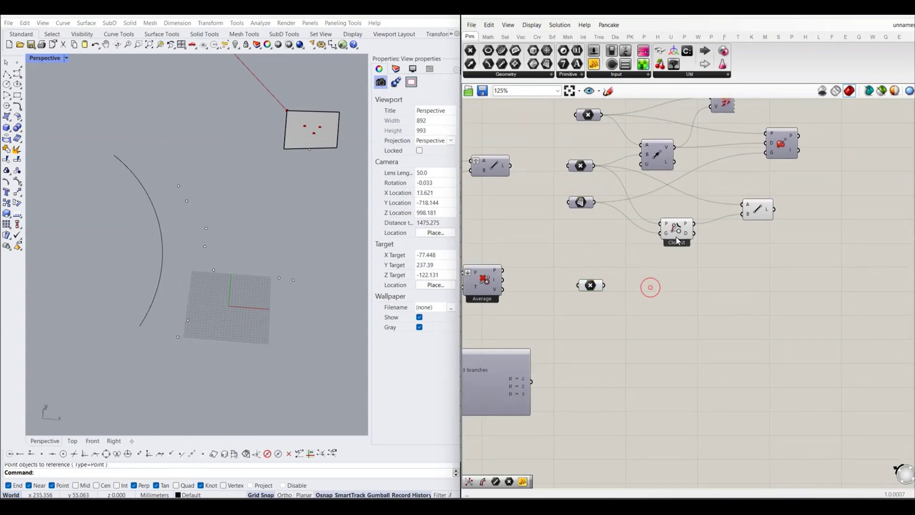
drag(678, 234, 688, 264)
click(692, 307)
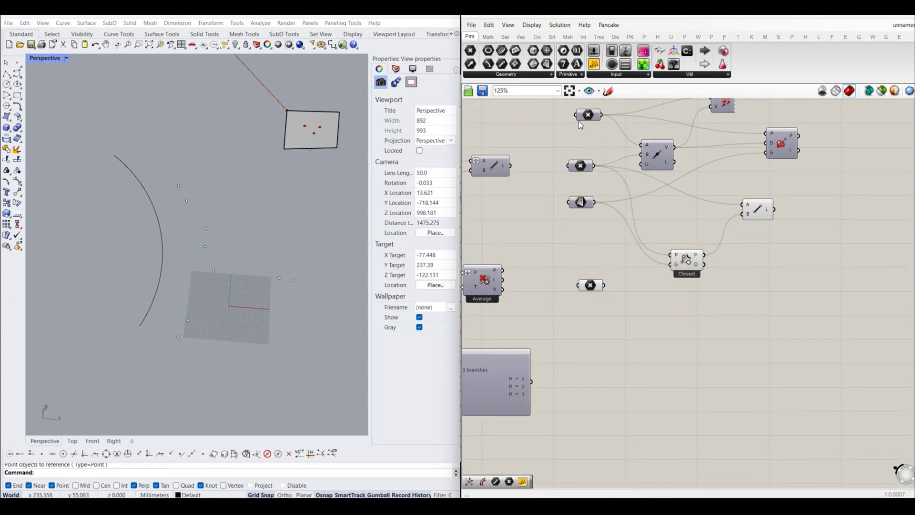
Add a Curve parameter and choose Set one Curve.
drag(590, 316, 590, 316)
right_click(587, 321)
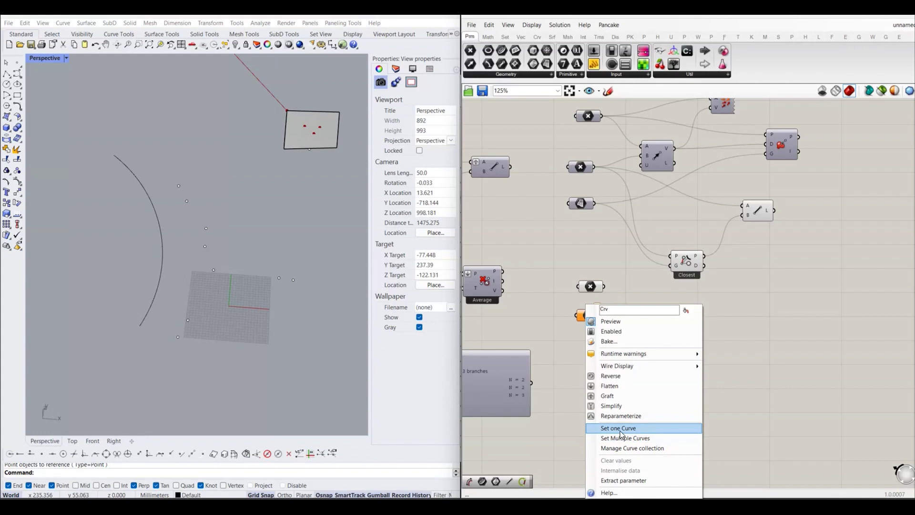
click(619, 428)
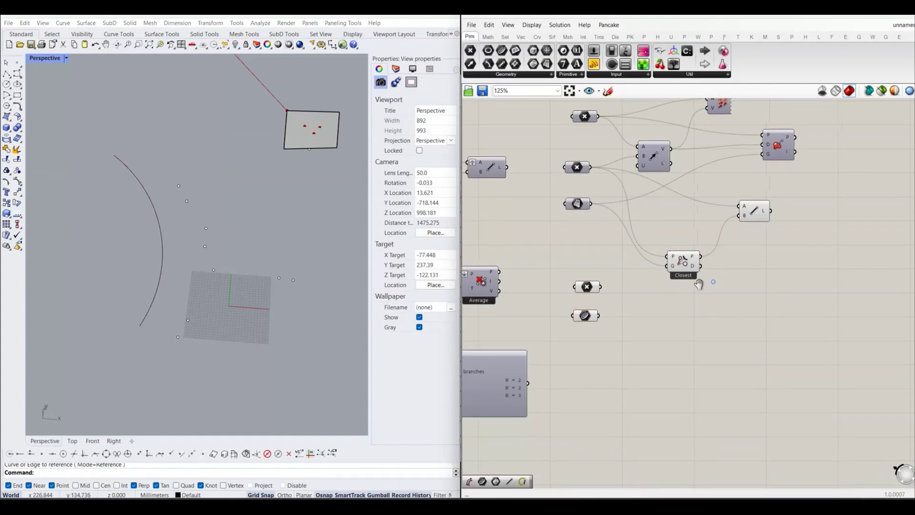
Wire the new points into Closest's P input and arrange Line beside Closest.
right_drag(688, 262, 657, 266)
drag(657, 266, 657, 281)
click(561, 292)
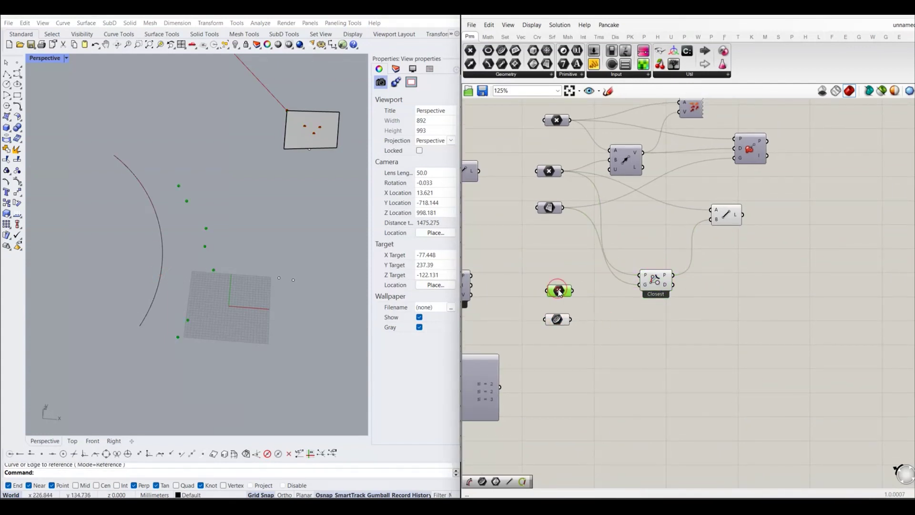
drag(572, 291, 640, 276)
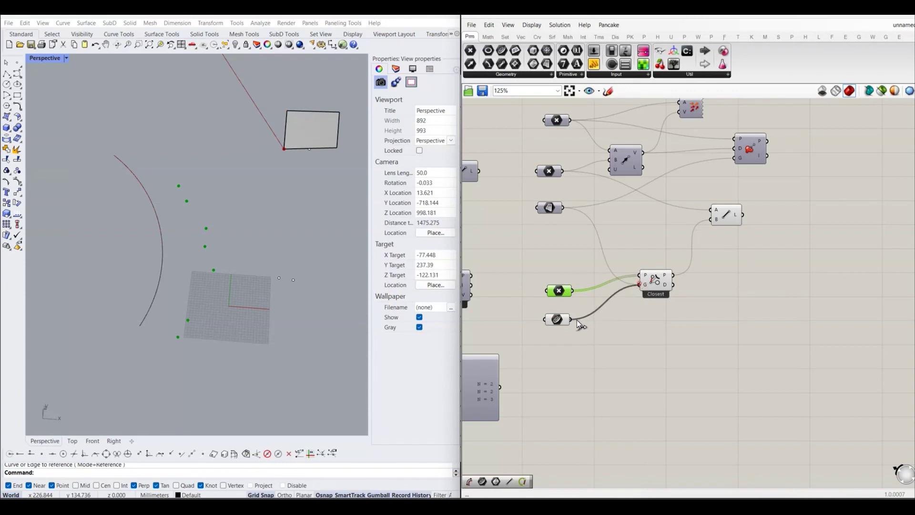
right_drag(696, 271, 664, 263)
mouse_move(696, 209)
mouse_down()
mouse_move(709, 301)
mouse_move(702, 322)
mouse_up()
drag(624, 273, 608, 319)
click(654, 268)
Connect the new points to Line's A input and inspect the points and Closest output.
right_drag(572, 294, 582, 257)
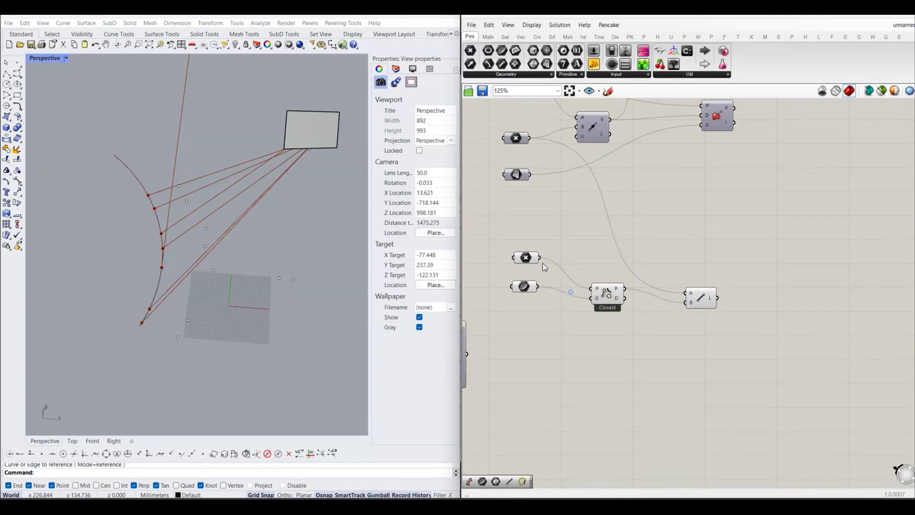
mouse_move(552, 247)
mouse_down()
mouse_move(698, 282)
mouse_move(709, 276)
mouse_move(696, 262)
mouse_up()
click(714, 293)
click(544, 249)
click(626, 288)
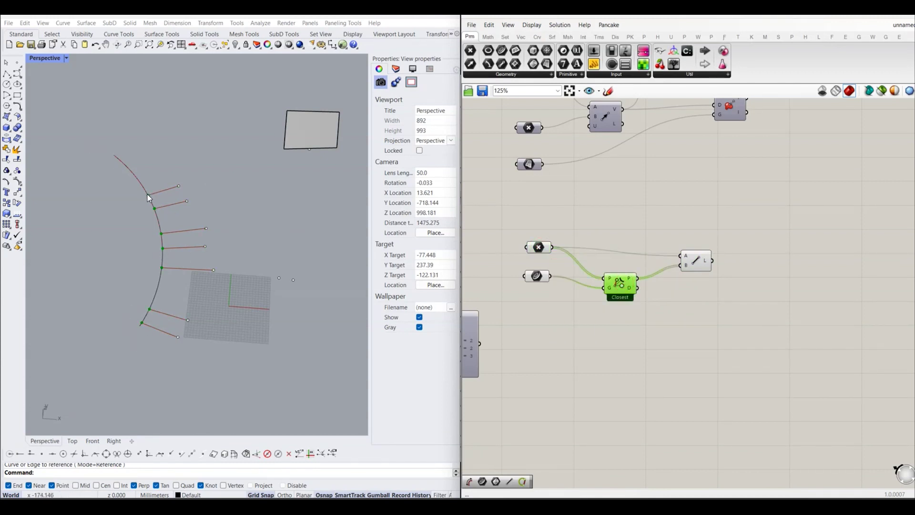
Drag one point down-left so its closest-point line re-angles.
scroll(183, 341, up, 3)
scroll(175, 347, up, 2)
click(177, 327)
click(231, 345)
scroll(197, 329, up, 3)
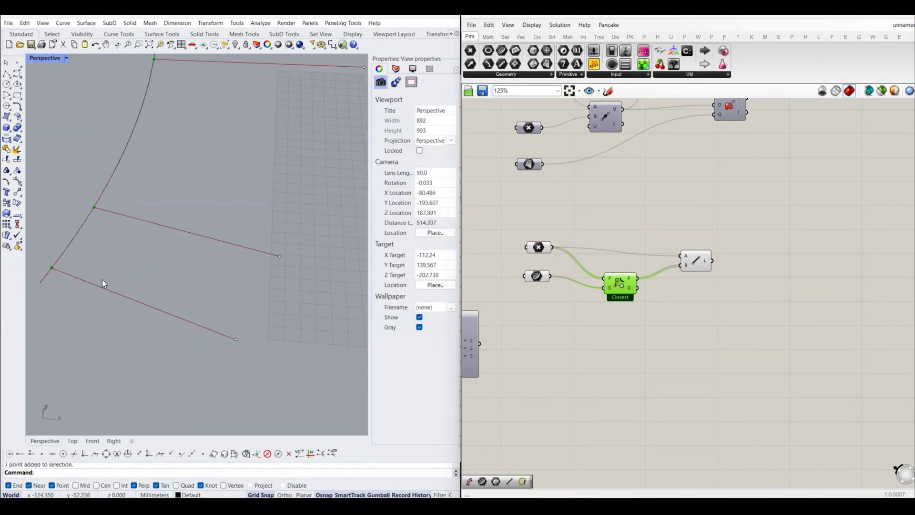
scroll(222, 307, down, 3)
scroll(182, 277, up, 2)
click(183, 280)
scroll(233, 335, down, 2)
drag(223, 316, 193, 374)
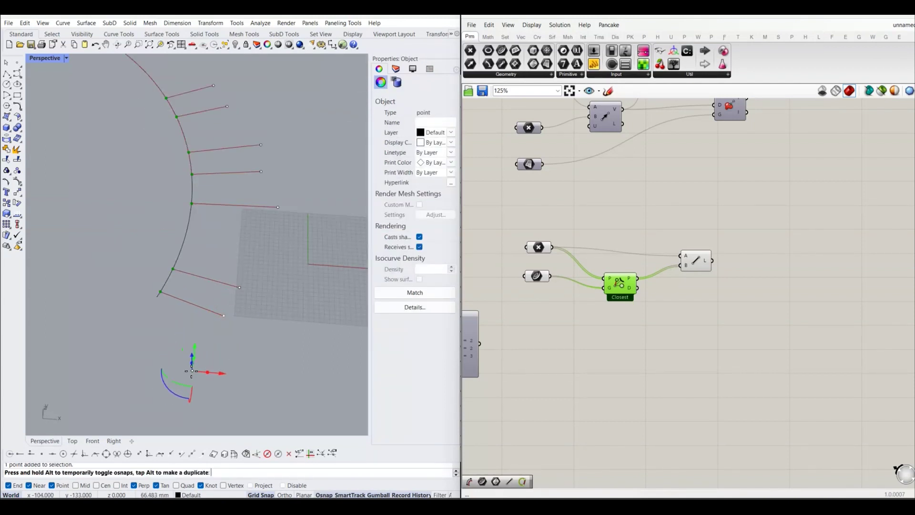
click(242, 328)
Move the bottom point up-left and the leftmost point so its line meets the arc's top.
mouse_move(149, 347)
mouse_down()
mouse_move(209, 382)
mouse_move(107, 183)
mouse_up()
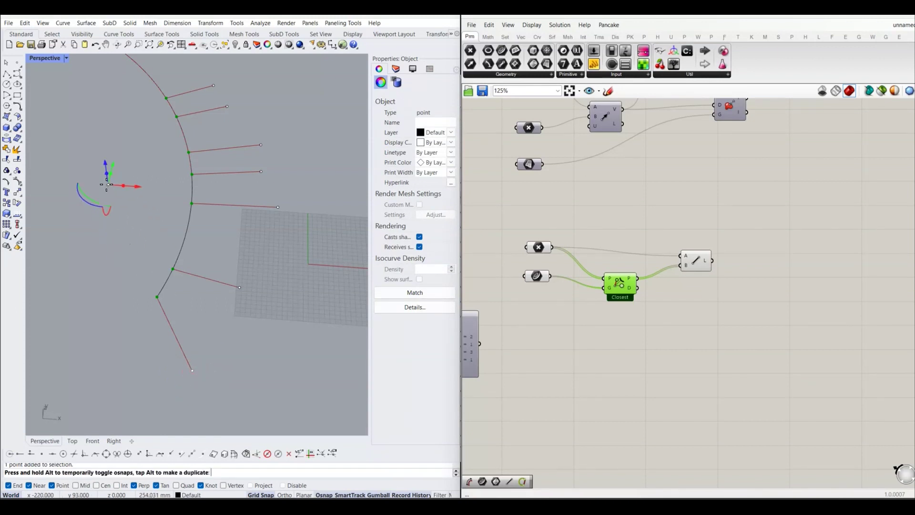
click(250, 270)
right_drag(249, 269, 190, 236)
click(186, 238)
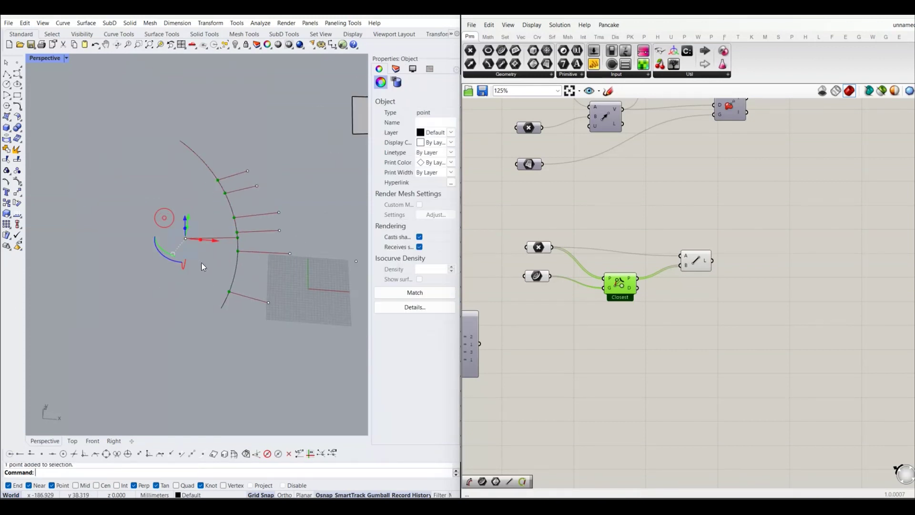
drag(186, 241, 161, 191)
scroll(153, 194, up, 2)
scroll(157, 193, up, 2)
scroll(156, 193, down, 2)
click(218, 193)
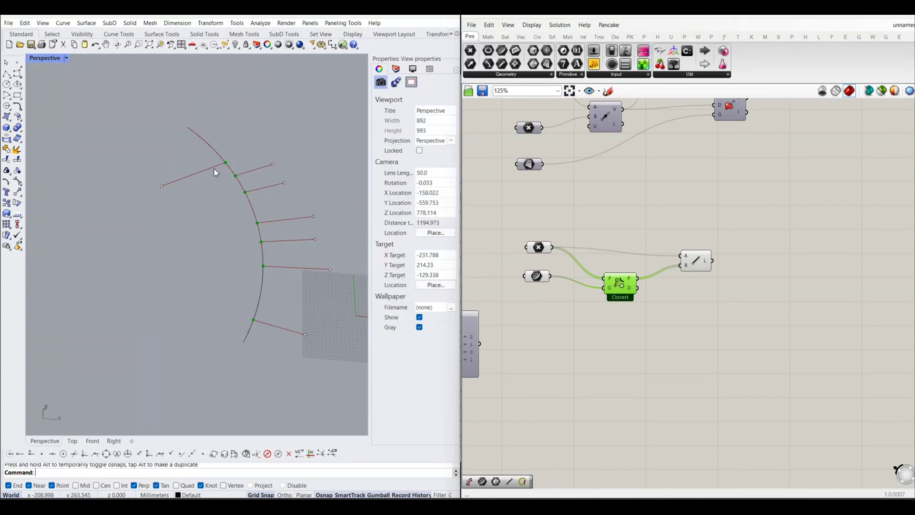
Turn Preview Off for the five closest-point components.
mouse_move(214, 170)
right_down()
mouse_move(197, 248)
mouse_move(220, 203)
right_up()
right_drag(234, 141, 213, 151)
scroll(210, 160, up, 5)
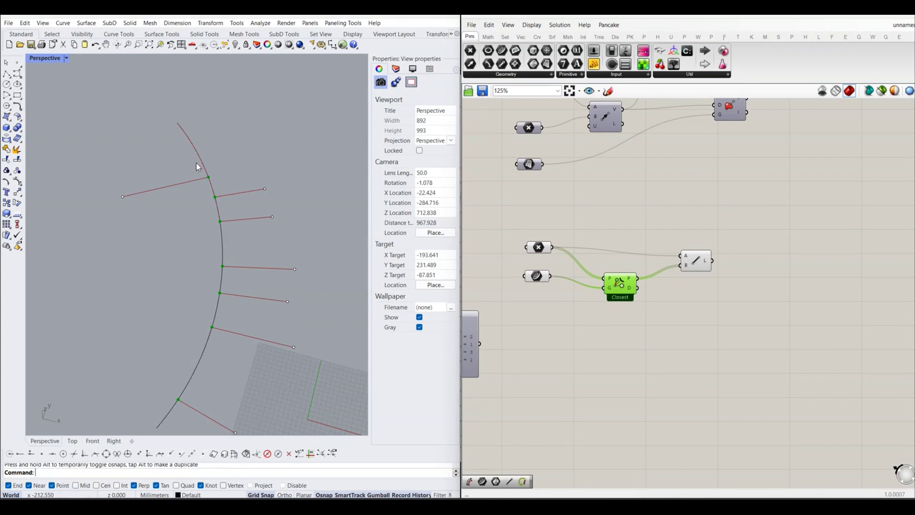
scroll(196, 166, down, 5)
click(603, 330)
scroll(603, 330, down, 3)
drag(481, 205, 650, 292)
right_click(731, 273)
click(732, 275)
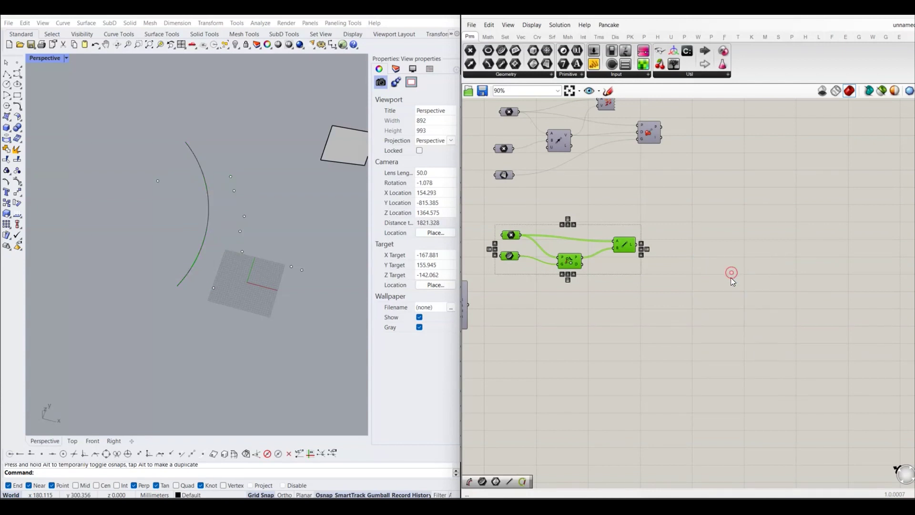
right_drag(732, 279, 699, 322)
Place a Sort Along Curve component from Vector > Point on the canvas.
click(537, 36)
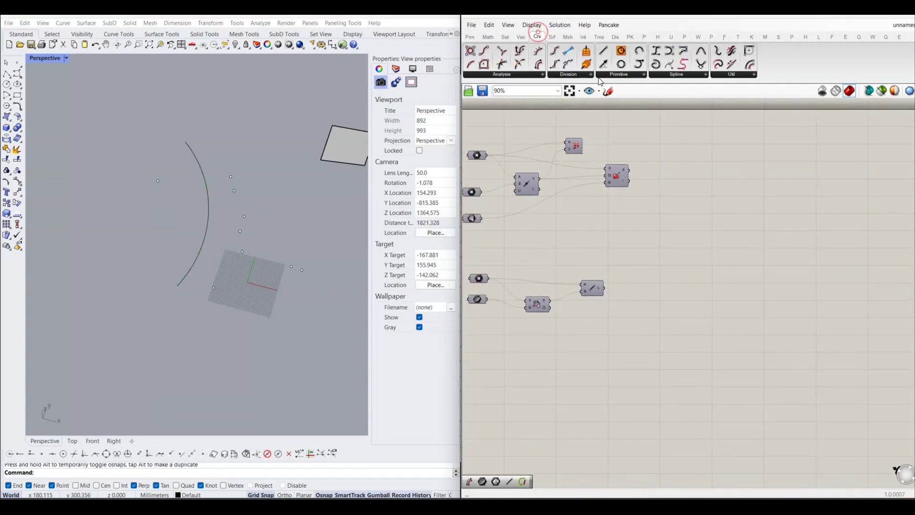
click(521, 37)
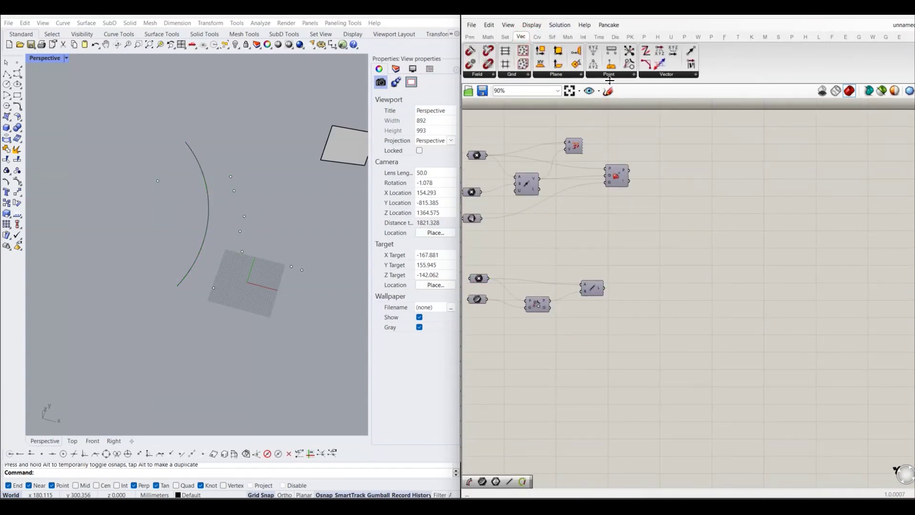
click(609, 76)
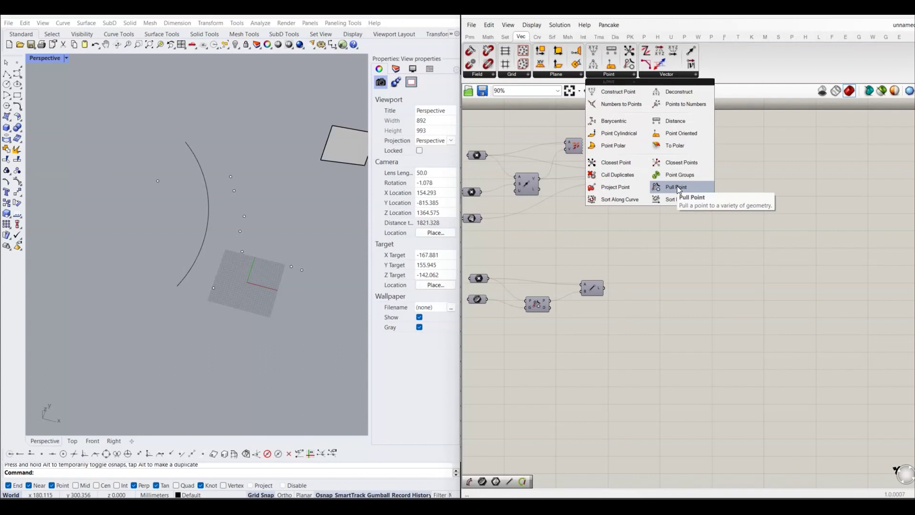
click(619, 199)
scroll(701, 210, down, 3)
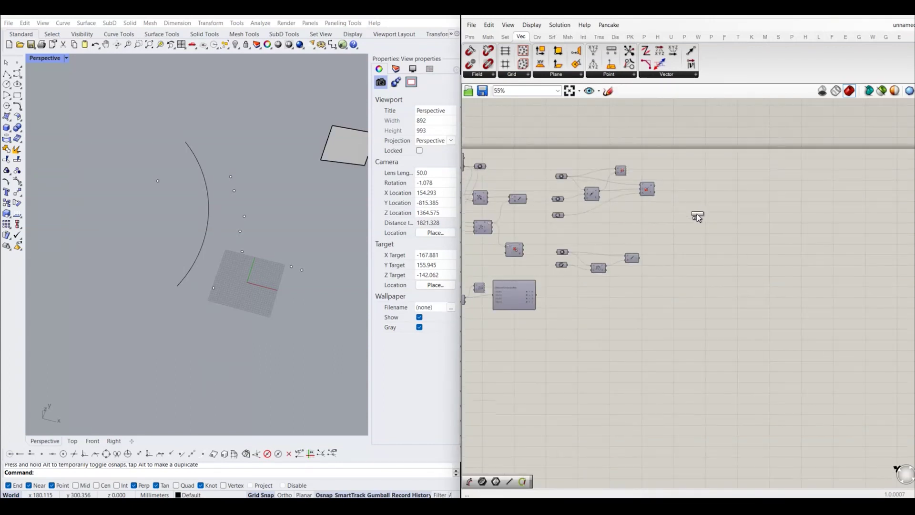
click(610, 286)
scroll(620, 289, up, 4)
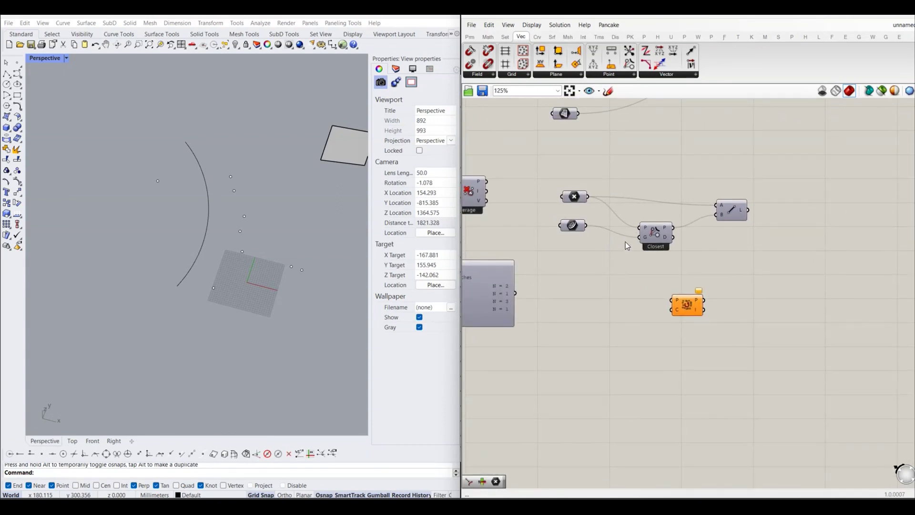
Reposition the Closest and Line components up and to the right.
drag(655, 222, 671, 197)
click(736, 200)
drag(735, 200, 753, 184)
click(717, 227)
scroll(577, 190, up, 1)
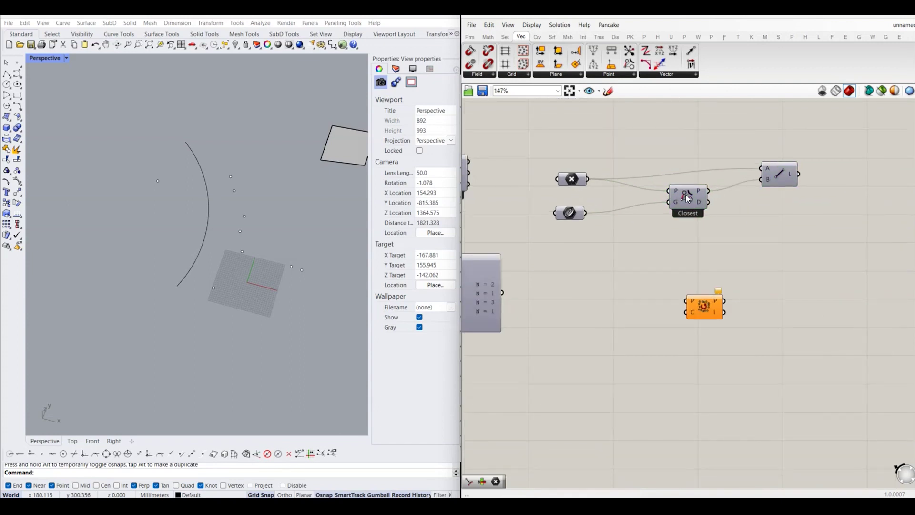
drag(688, 198, 691, 192)
Select the point parameter to show its points and check its options menu.
right_click(585, 187)
key(Escape)
click(577, 180)
scroll(205, 292, up, 3)
scroll(199, 293, down, 2)
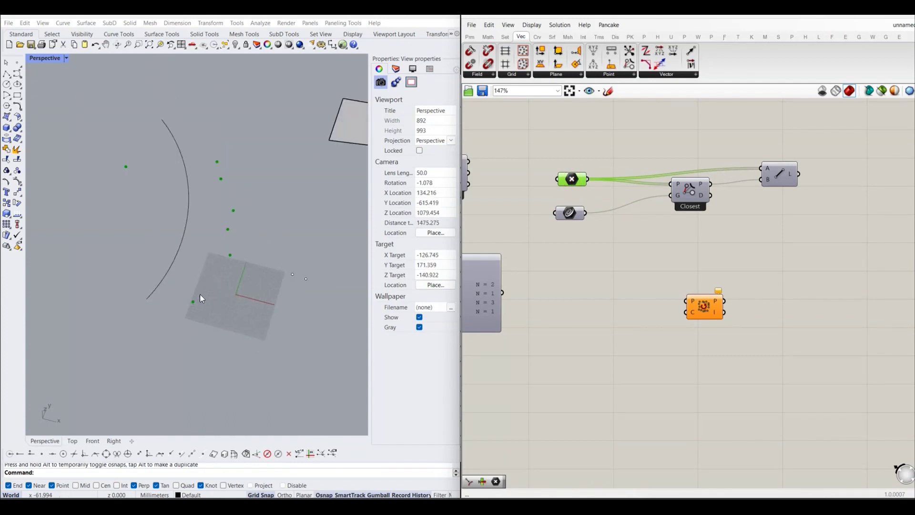
click(619, 241)
right_drag(619, 240, 615, 232)
right_click(578, 177)
key(Escape)
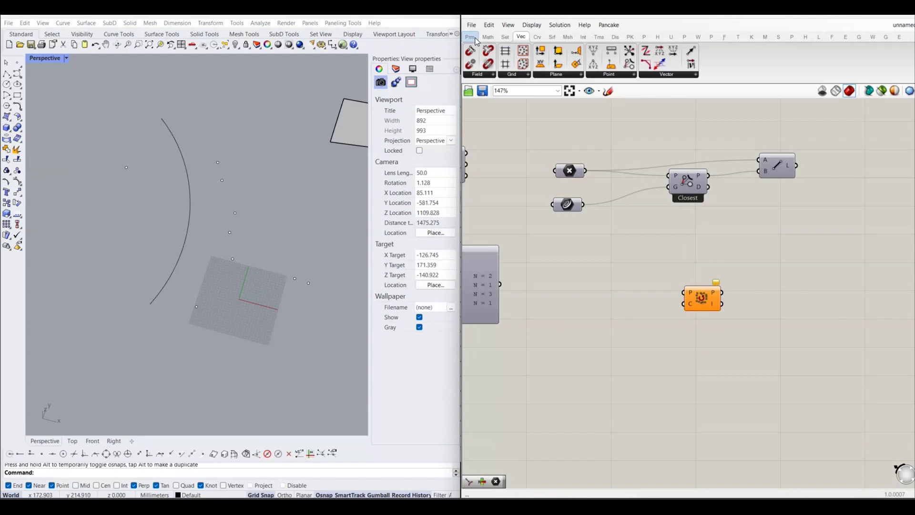
Add a Point parameter referencing the scattered Rhino points via Set Multiple Points.
click(470, 37)
drag(472, 55, 568, 273)
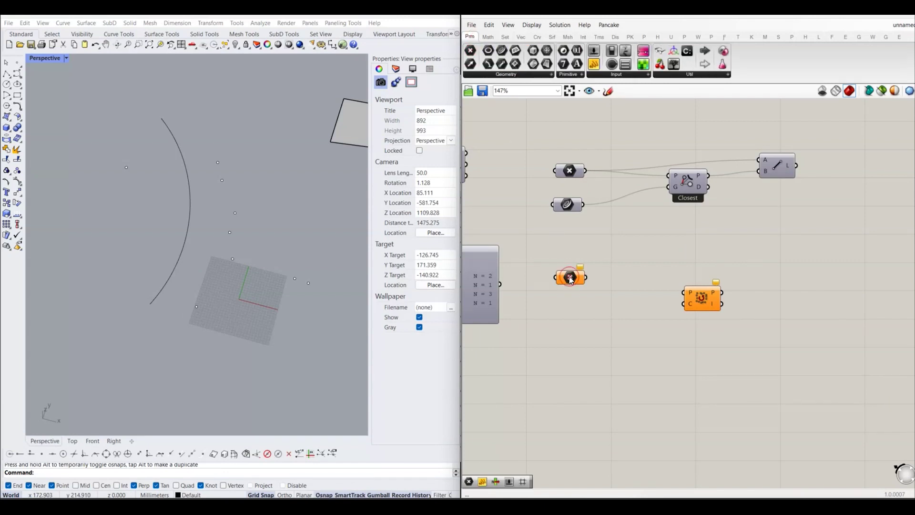
right_click(569, 275)
click(613, 409)
right_drag(196, 208, 188, 119)
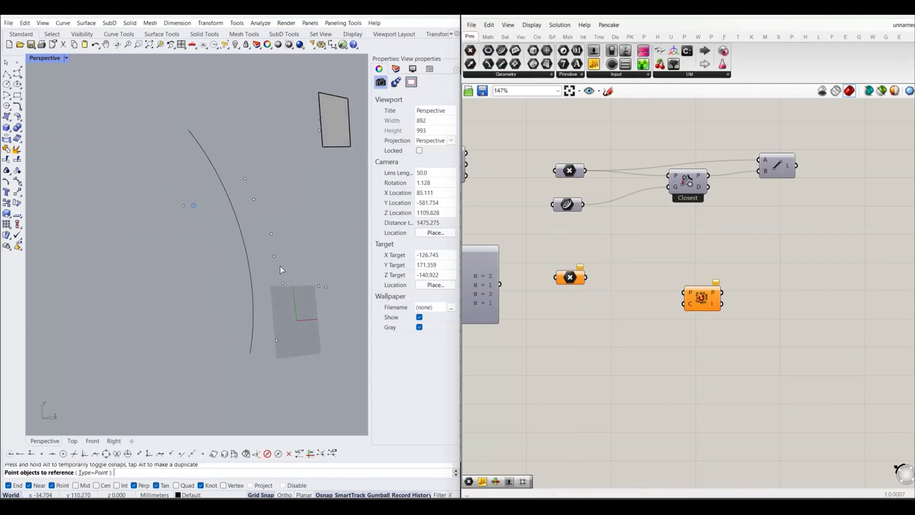
drag(188, 120, 282, 388)
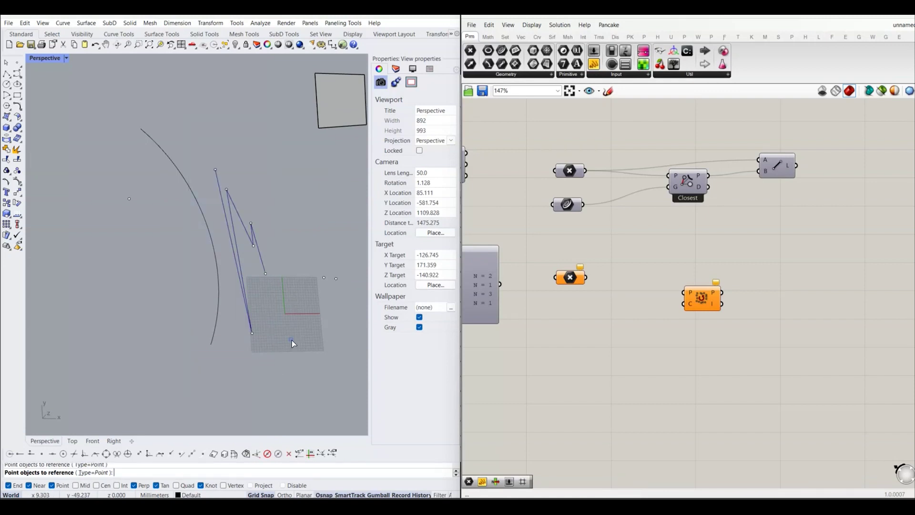
key(Return)
right_drag(292, 339, 288, 327)
Check the new parameter's referenced points, then bring up the Display components.
click(571, 277)
right_drag(157, 191, 138, 168)
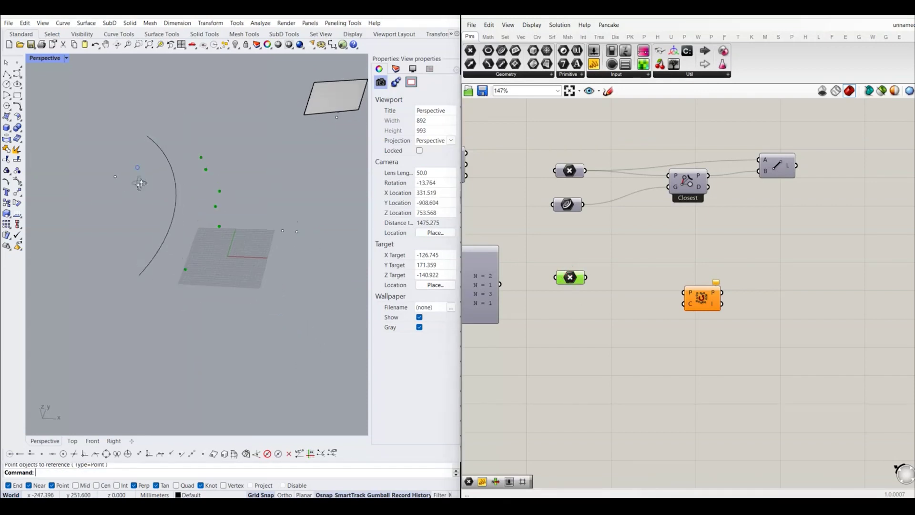
click(563, 301)
right_click(607, 257)
click(622, 118)
click(616, 36)
Feed the new points into a Point List and set its label size S to 10.
drag(734, 233, 734, 232)
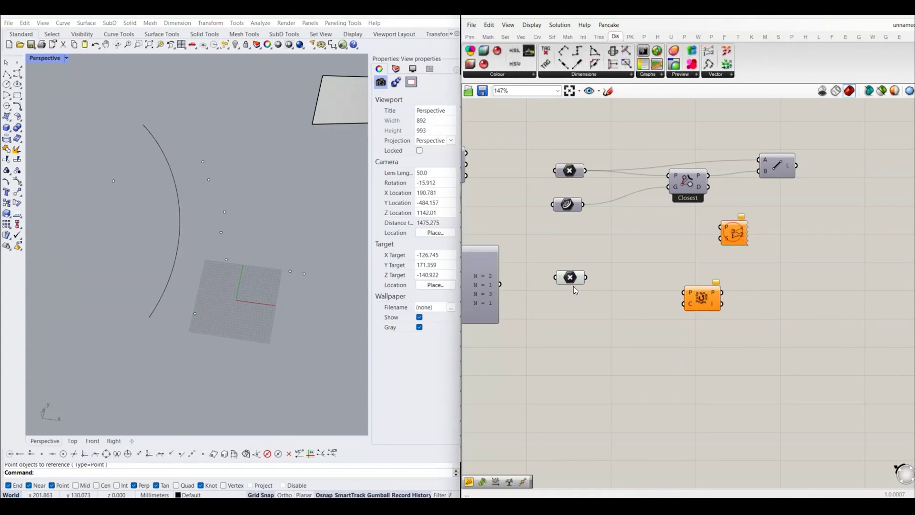
drag(585, 278, 721, 227)
right_click(721, 239)
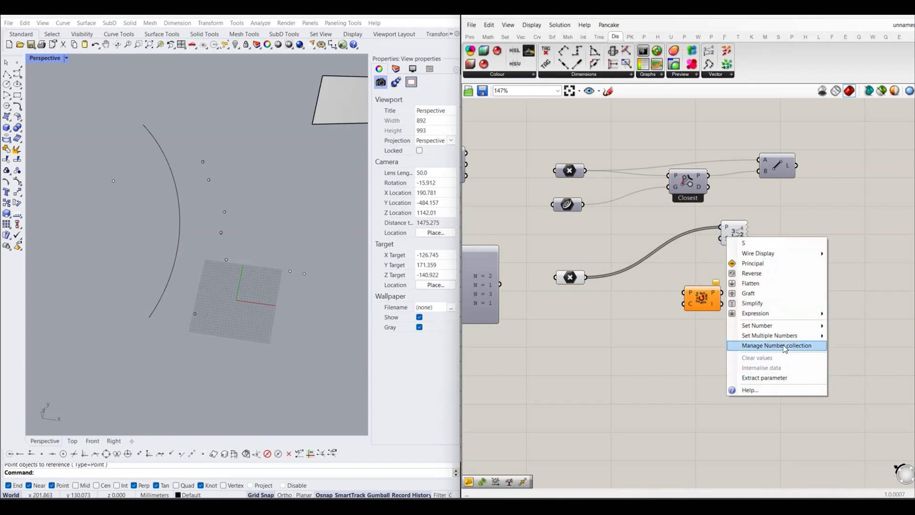
click(693, 328)
text(10)
click(660, 337)
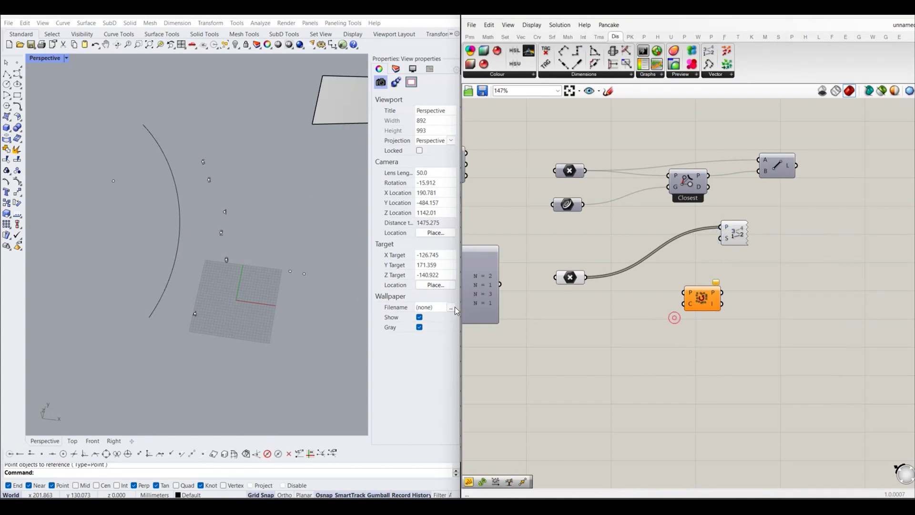
scroll(161, 233, up, 2)
scroll(241, 323, up, 1)
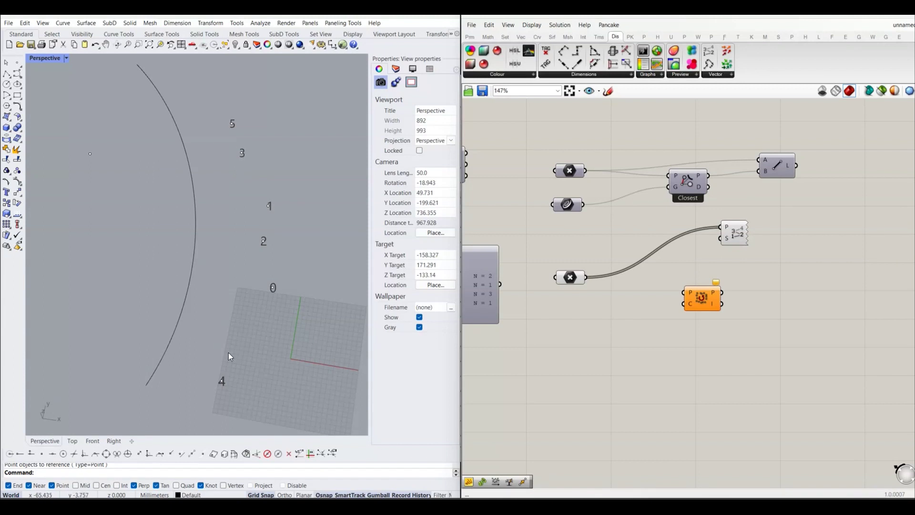
scroll(210, 157, down, 1)
scroll(213, 179, down, 1)
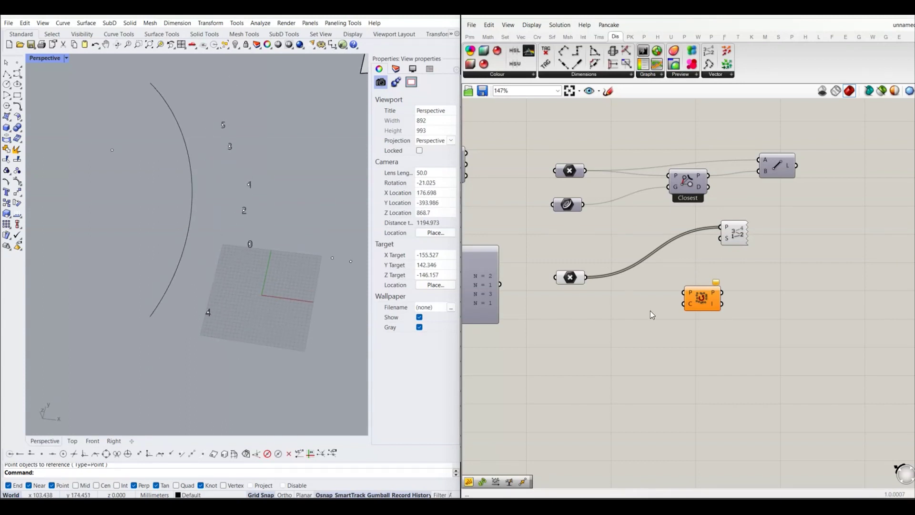
Rewire the curve parameter from Closest into Sort Along Curve's C input.
right_drag(652, 315, 638, 312)
click(556, 217)
mouse_move(556, 218)
mouse_down()
mouse_move(553, 231)
mouse_move(613, 216)
mouse_move(656, 184)
mouse_up()
mouse_move(554, 229)
mouse_down()
mouse_move(557, 334)
mouse_move(555, 323)
mouse_move(691, 306)
mouse_up()
click(588, 300)
click(693, 321)
scroll(695, 304, up, 1)
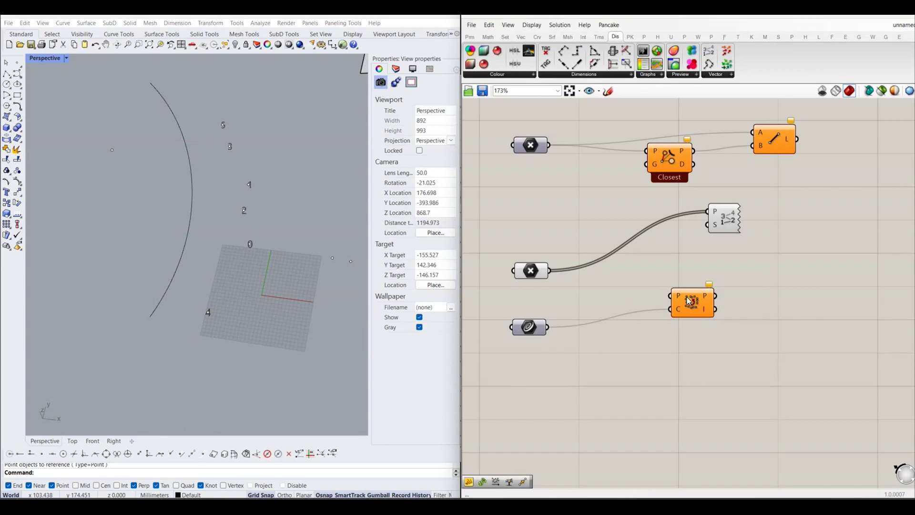
Sort the new points along the curve and feed them into Point List, labelling 0–5 along the arc.
click(532, 272)
mouse_move(549, 271)
mouse_down()
mouse_move(671, 296)
mouse_move(643, 311)
mouse_up()
click(646, 272)
right_drag(599, 300, 586, 299)
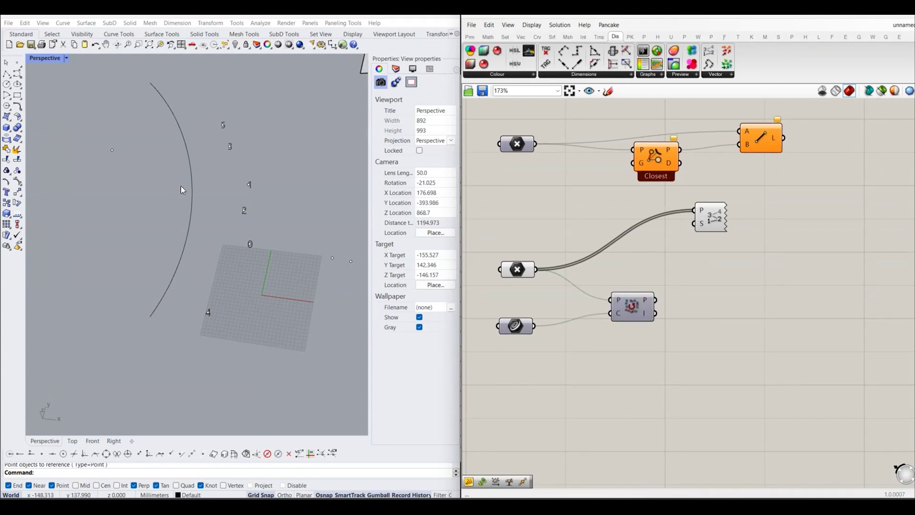
scroll(660, 325, up, 2)
mouse_move(654, 289)
mouse_down()
mouse_move(716, 176)
mouse_move(750, 231)
mouse_up()
click(734, 193)
click(745, 282)
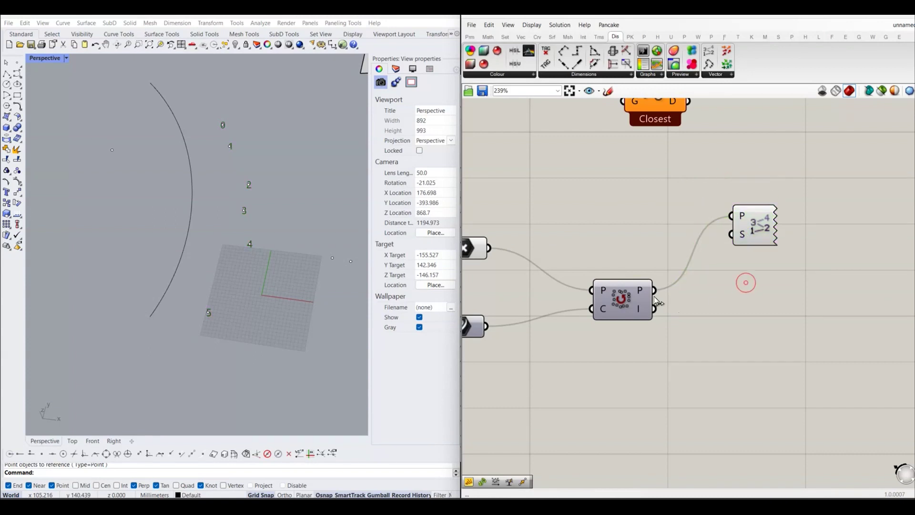
scroll(222, 185, up, 2)
scroll(238, 183, down, 2)
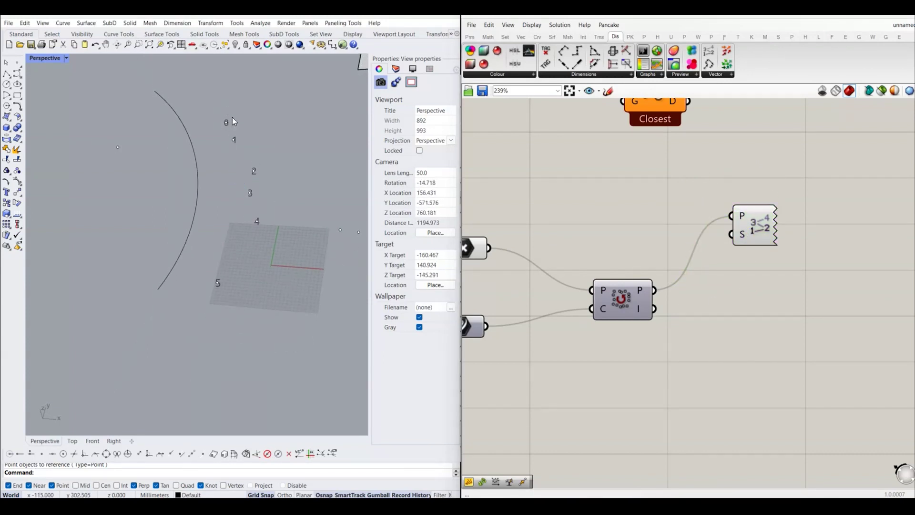
right_drag(210, 220, 203, 239)
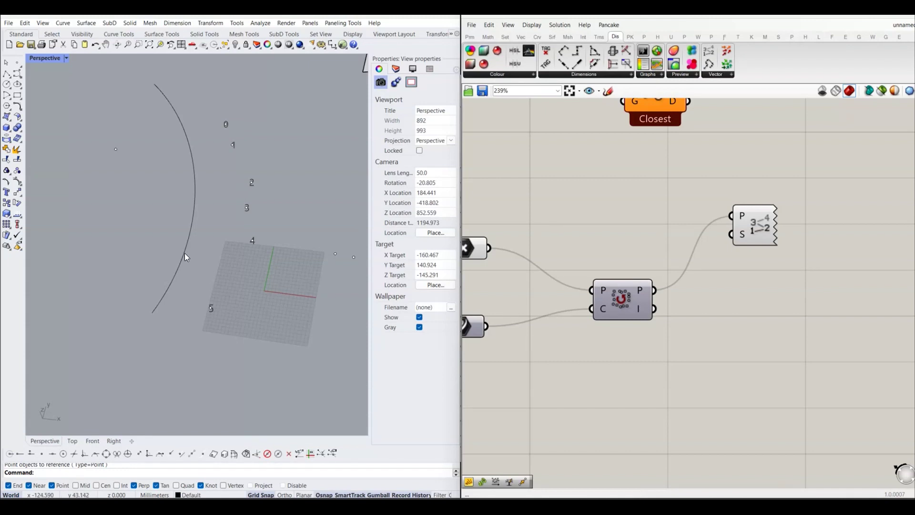
Flip the arc so its labels 0 to 5 run from the bottom upward.
click(185, 246)
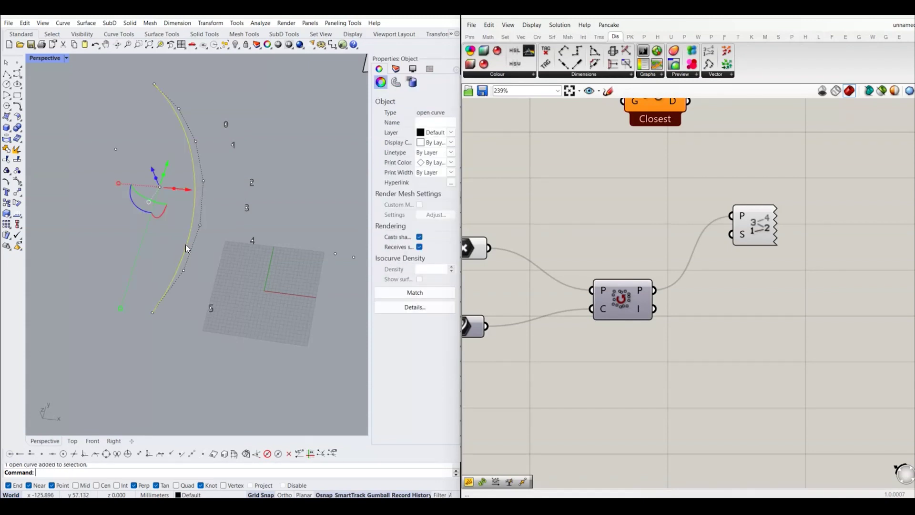
text(Flip)
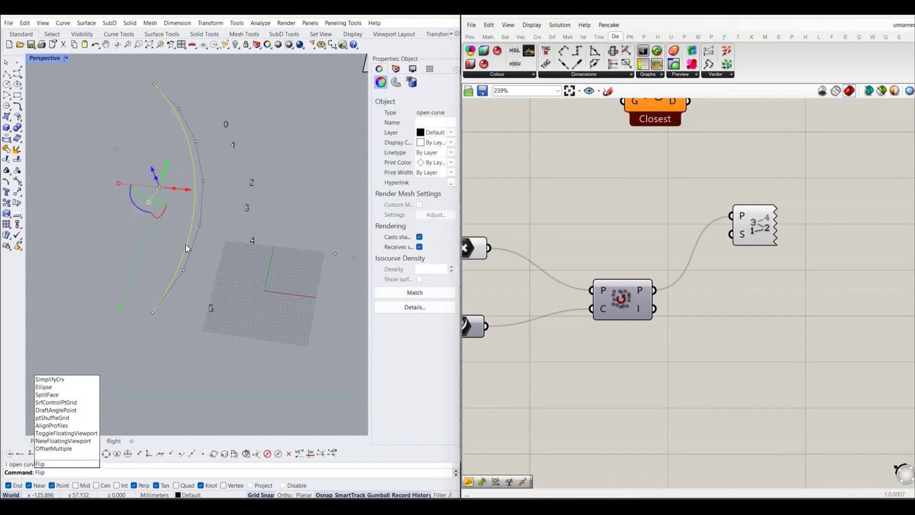
key(Return)
key(Escape)
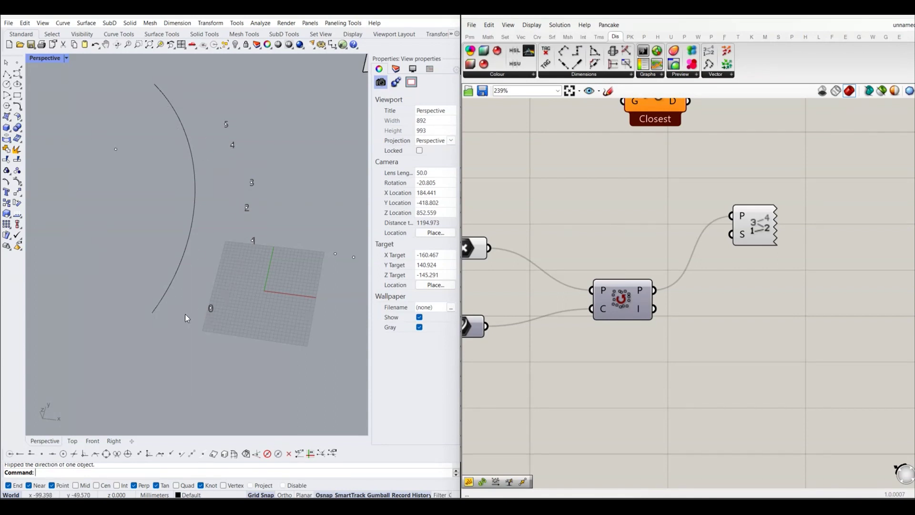
right_drag(223, 120, 226, 134)
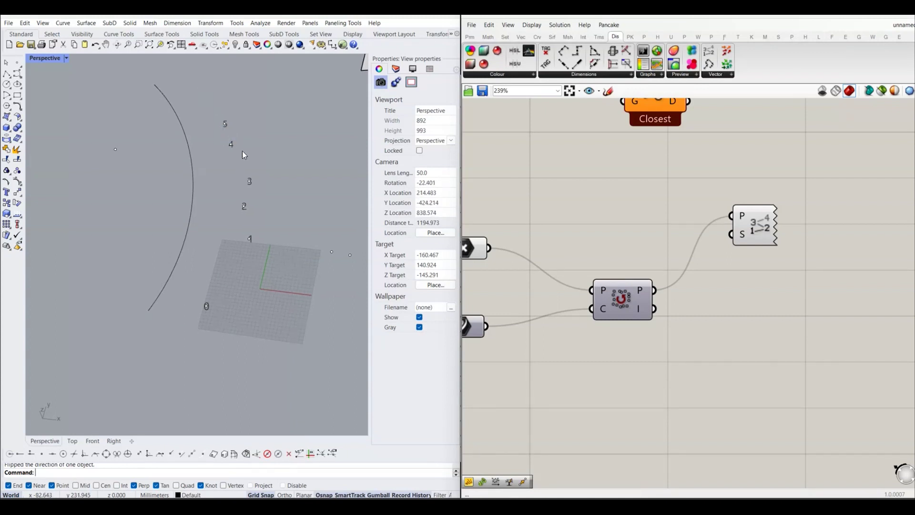
Place a Sort Points component from Vector > Point on the canvas.
scroll(578, 235, down, 3)
scroll(590, 251, down, 3)
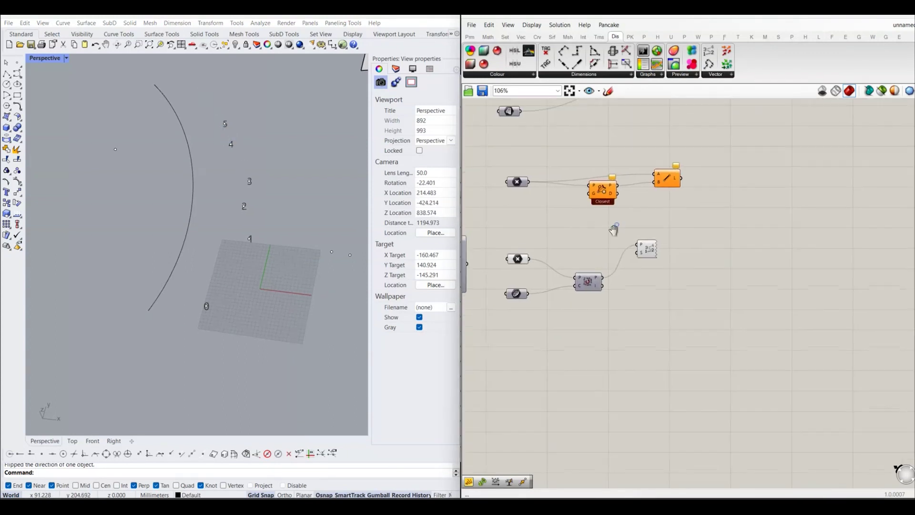
click(522, 38)
click(609, 74)
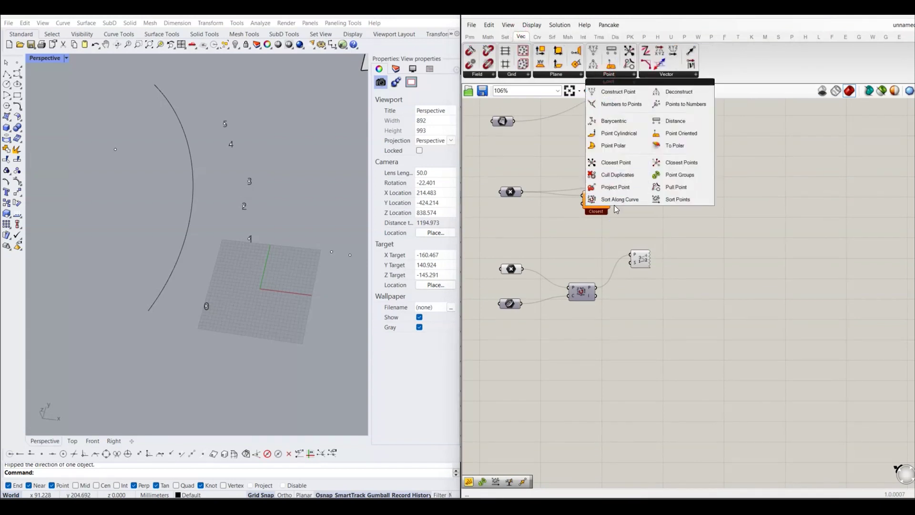
click(672, 199)
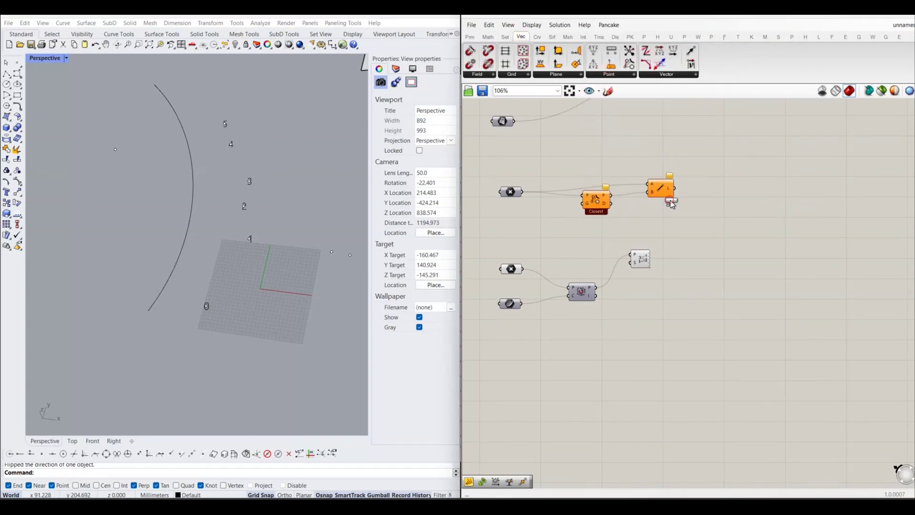
scroll(691, 250, down, 3)
scroll(748, 186, up, 2)
click(745, 171)
right_drag(745, 170, 697, 219)
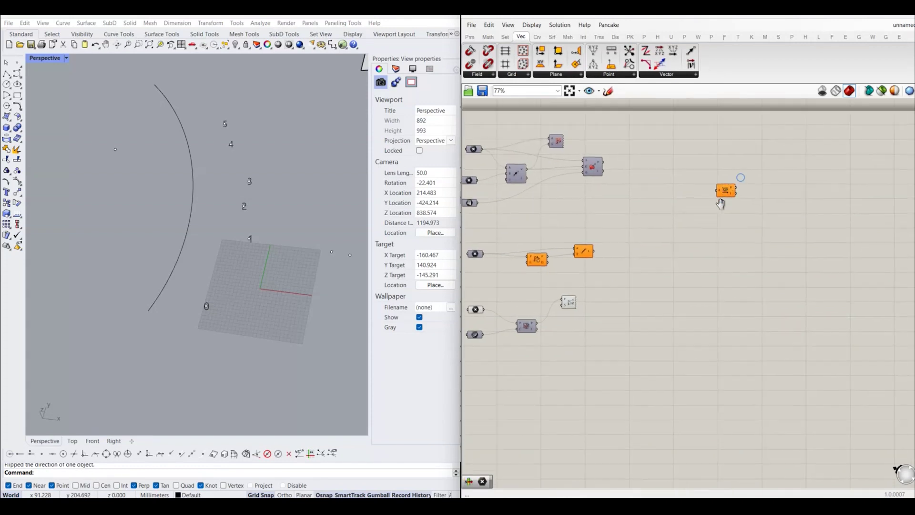
Switch to Top view and reference the nine grid points in a new Point parameter.
click(72, 441)
right_drag(203, 213, 127, 236)
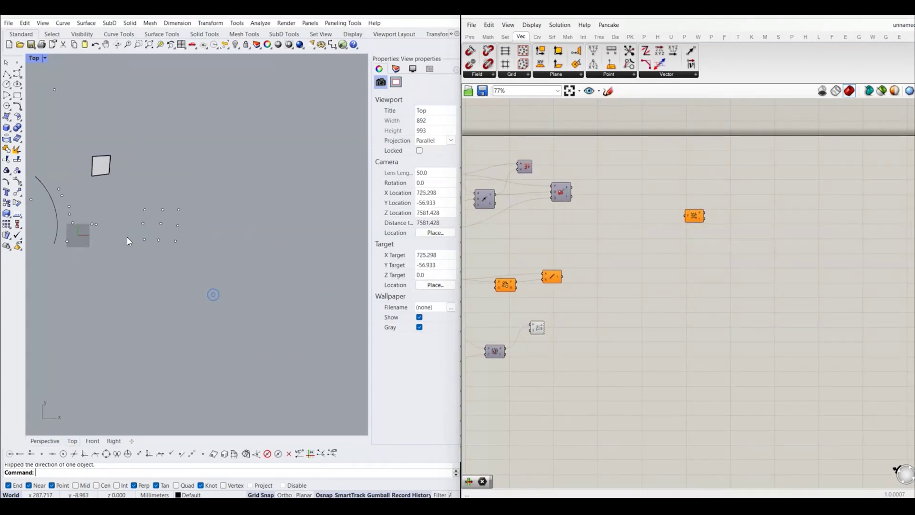
scroll(161, 225, up, 3)
scroll(183, 224, up, 2)
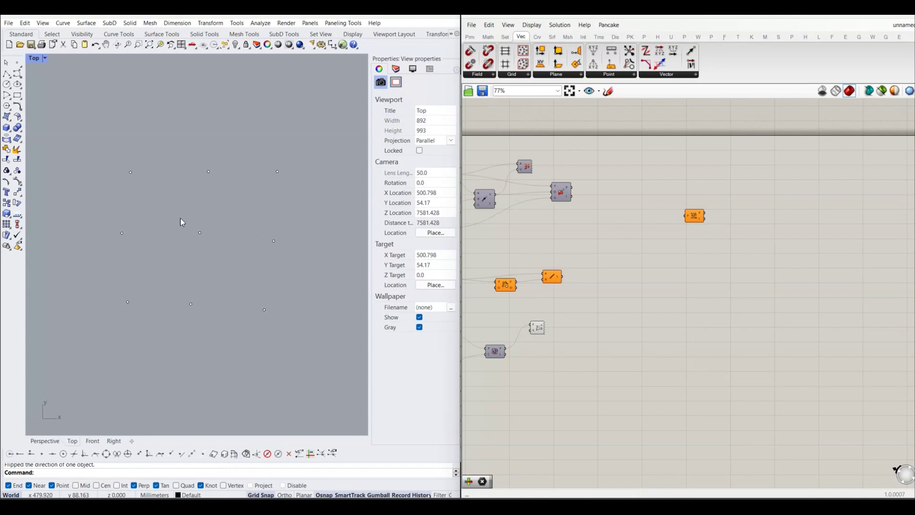
click(469, 37)
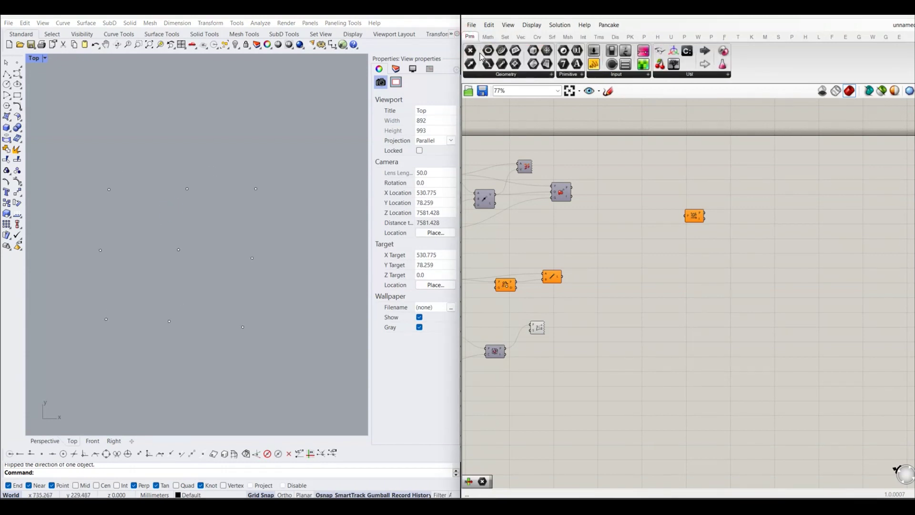
drag(470, 50, 649, 210)
scroll(660, 217, up, 1)
scroll(645, 210, up, 2)
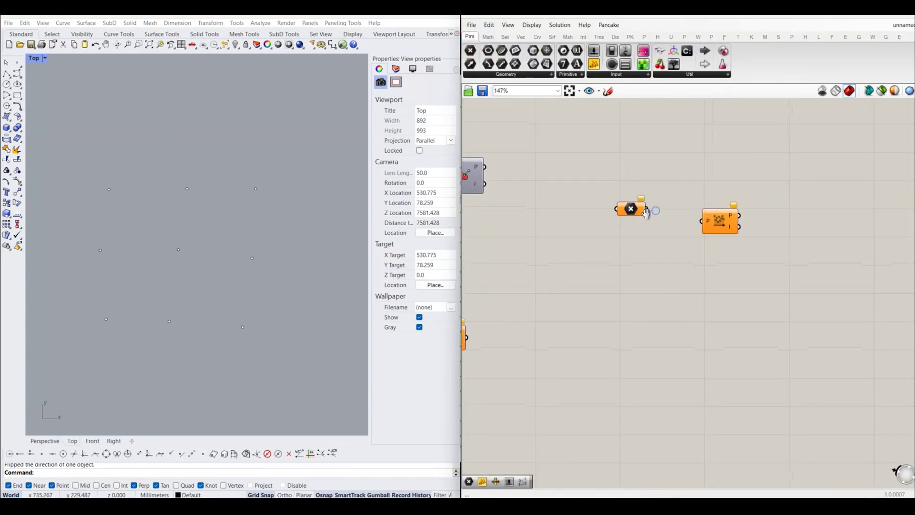
scroll(578, 224, up, 2)
right_click(573, 201)
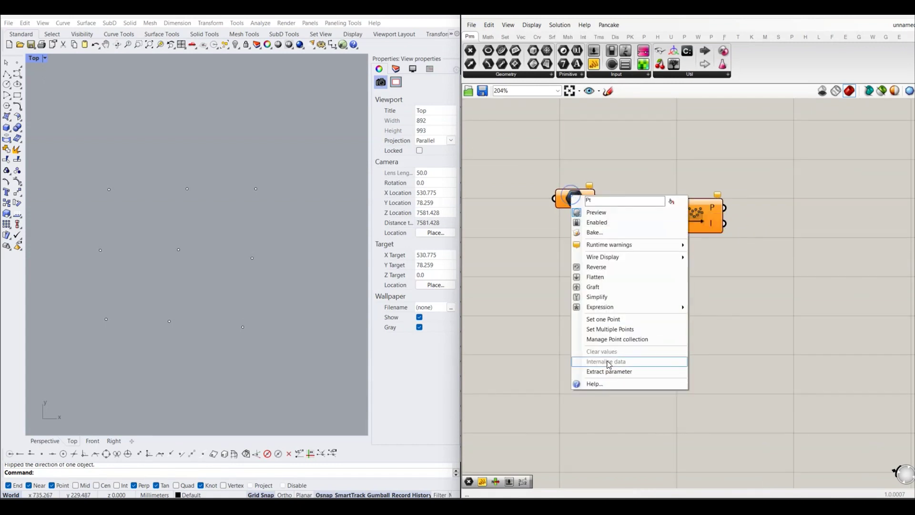
click(603, 330)
drag(80, 139, 307, 379)
right_click(285, 296)
Wire the grid-point parameter into Point List so the points show labels 0–8.
click(577, 203)
click(627, 247)
scroll(627, 247, down, 2)
scroll(537, 308, down, 1)
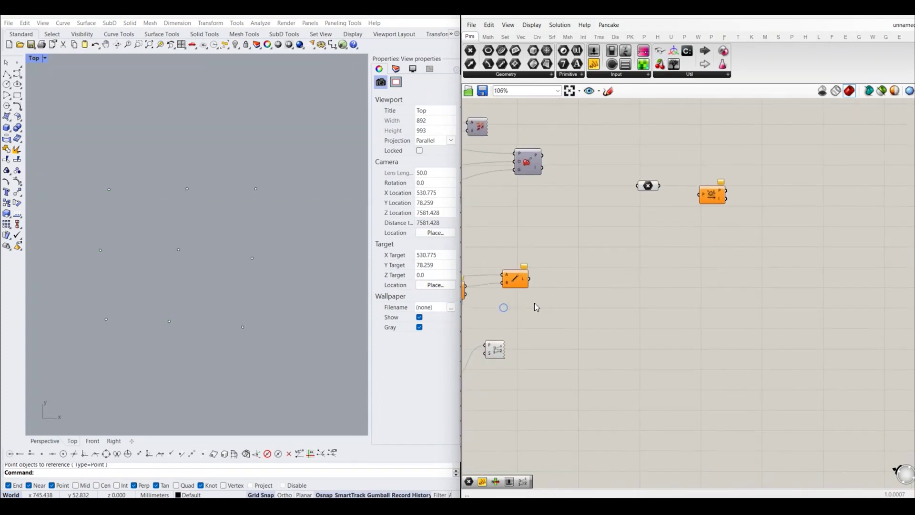
drag(495, 349, 689, 160)
scroll(679, 173, up, 3)
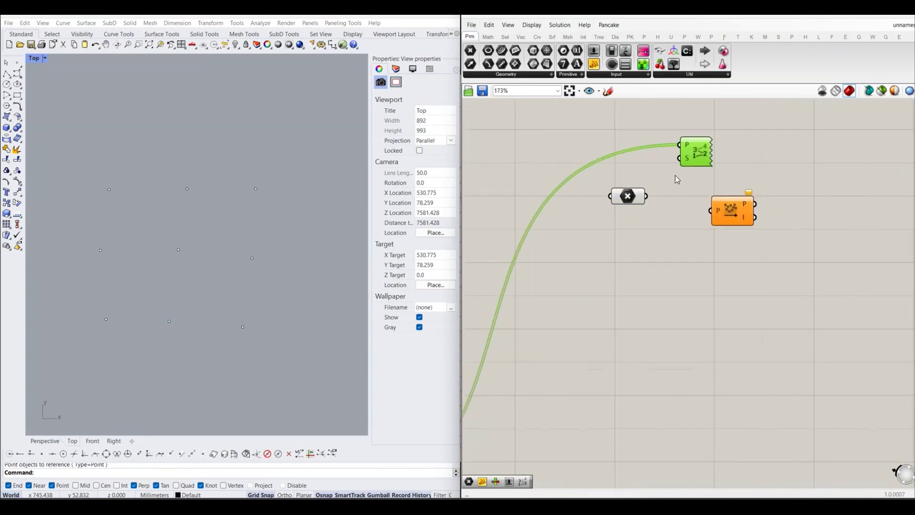
right_drag(677, 180, 587, 256)
click(579, 271)
mouse_move(555, 273)
mouse_down()
mouse_move(592, 222)
mouse_move(654, 202)
mouse_up()
click(689, 232)
scroll(196, 233, up, 2)
Route the nine grid points through Sort Points into Point List's P input.
scroll(155, 211, down, 1)
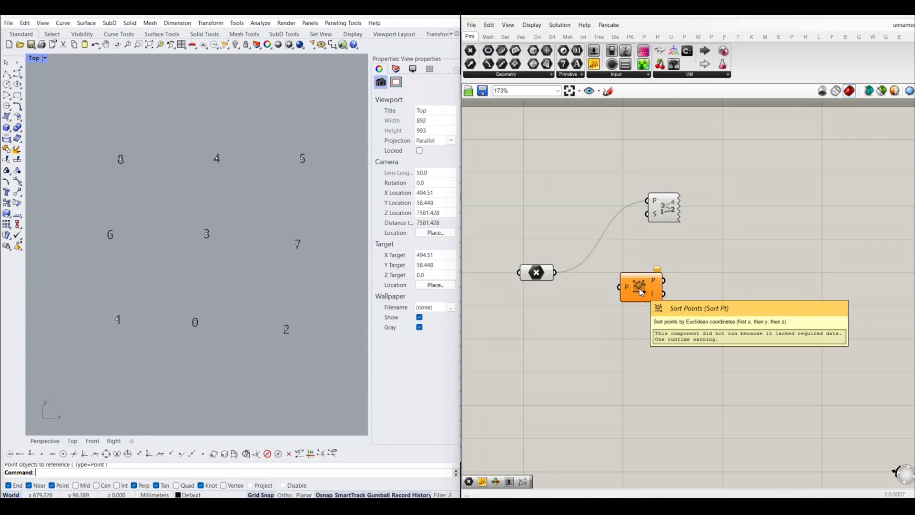
drag(641, 292, 638, 292)
click(608, 293)
mouse_move(556, 272)
mouse_down()
mouse_move(619, 288)
mouse_move(648, 201)
mouse_move(729, 267)
mouse_up()
click(735, 312)
scroll(214, 246, up, 2)
scroll(177, 236, down, 3)
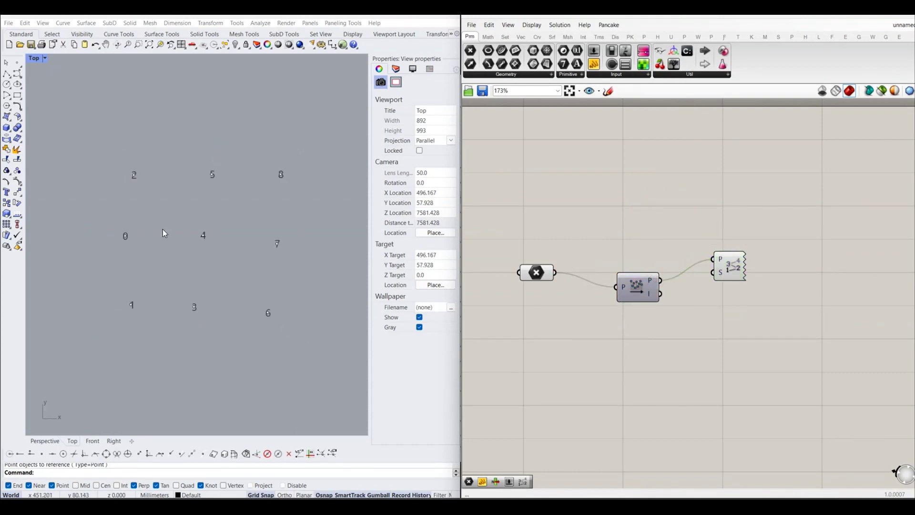
scroll(121, 239, up, 1)
drag(108, 216, 155, 271)
Select and deselect points 0, 1 and 2 in the Top viewport.
click(161, 273)
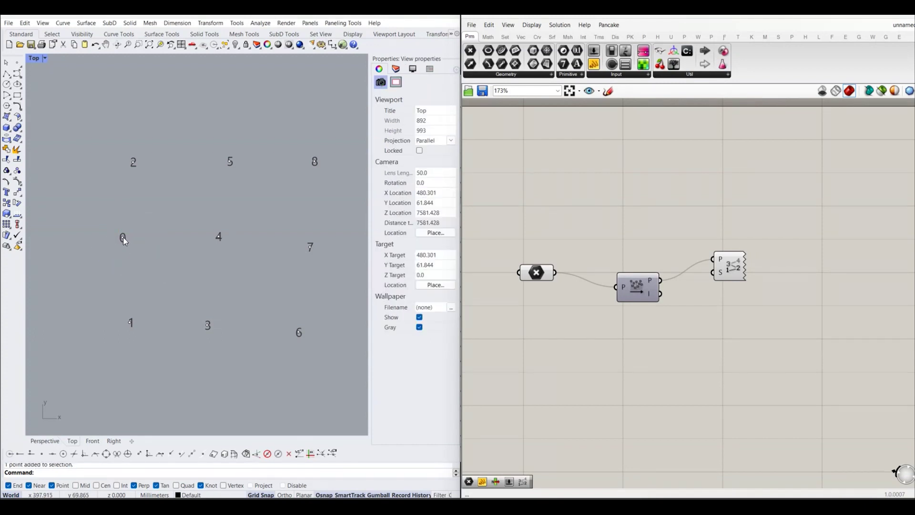
drag(96, 215, 161, 273)
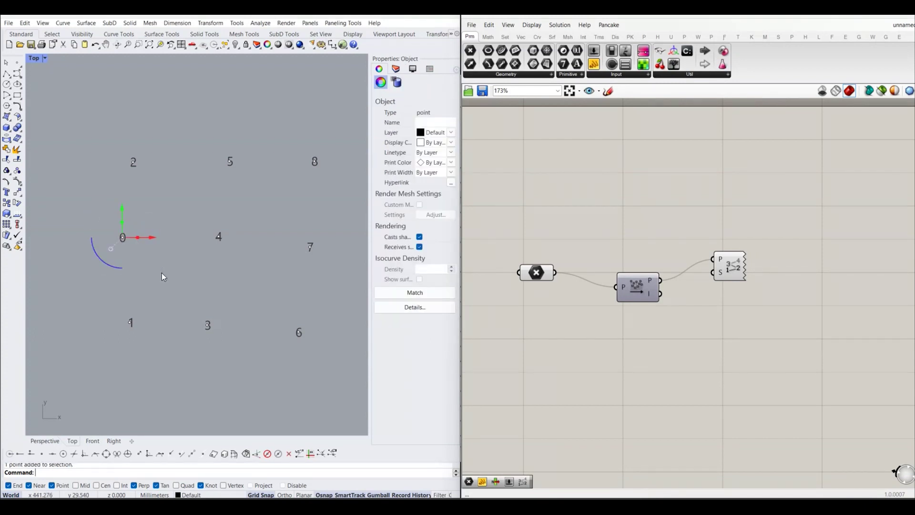
click(162, 274)
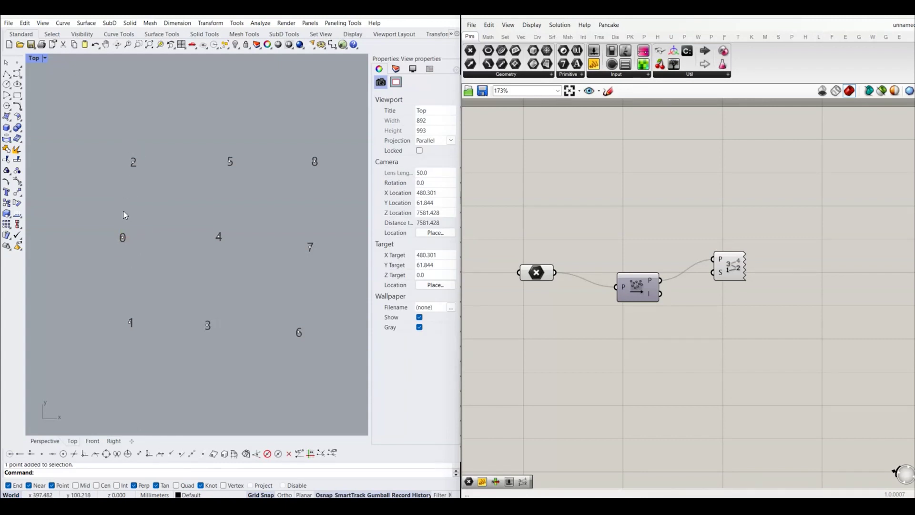
drag(103, 214, 137, 263)
click(138, 263)
click(134, 161)
drag(113, 306, 151, 348)
drag(93, 282, 179, 365)
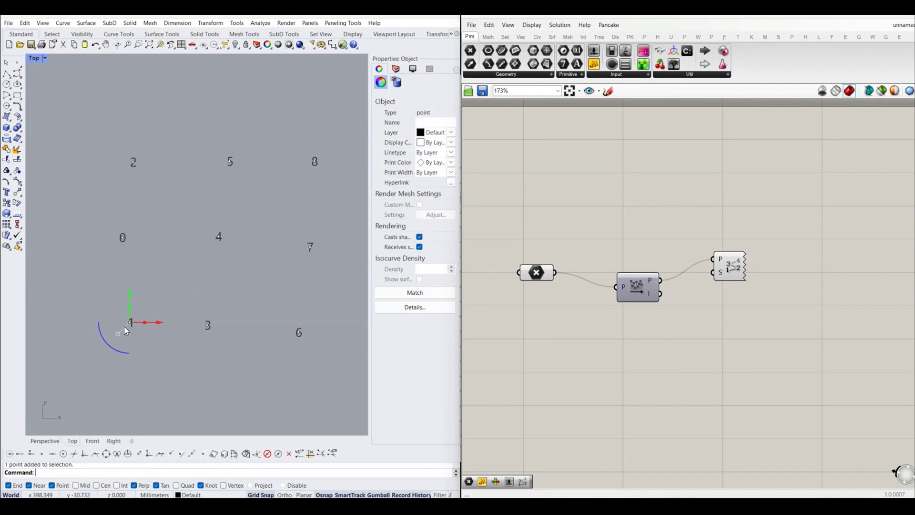
click(133, 145)
drag(109, 136, 175, 185)
click(188, 289)
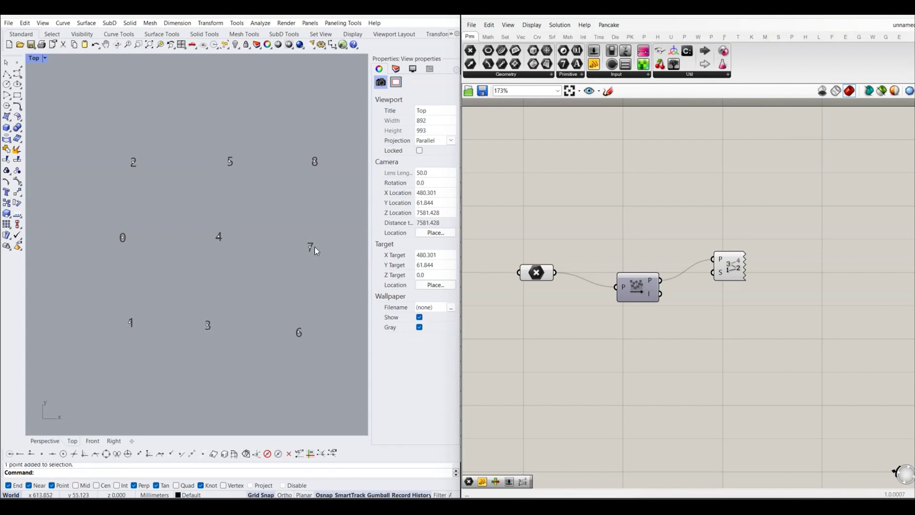
Move point 0 to the left and point 2 to a new position.
key(Left)
scroll(145, 188, up, 1)
click(178, 233)
drag(205, 234, 173, 245)
click(179, 236)
key(Right)
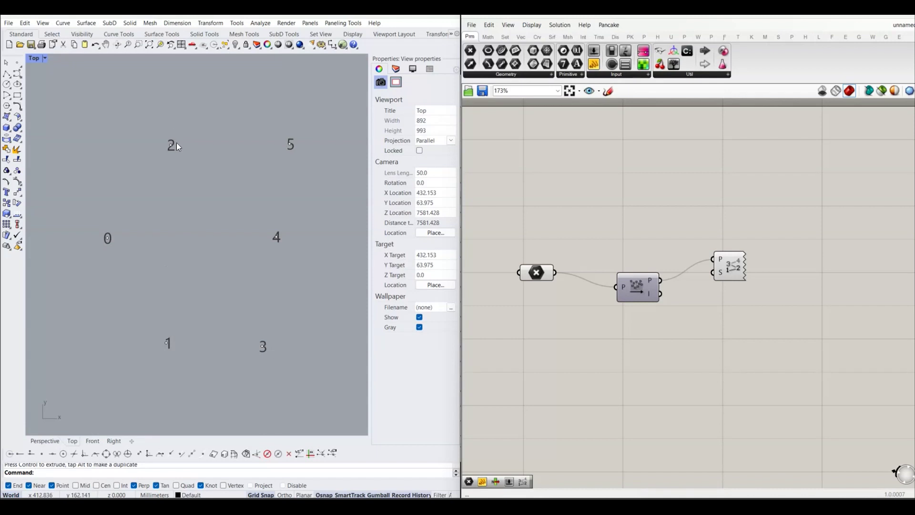
mouse_move(141, 122)
mouse_down()
mouse_move(186, 152)
mouse_move(173, 148)
mouse_up()
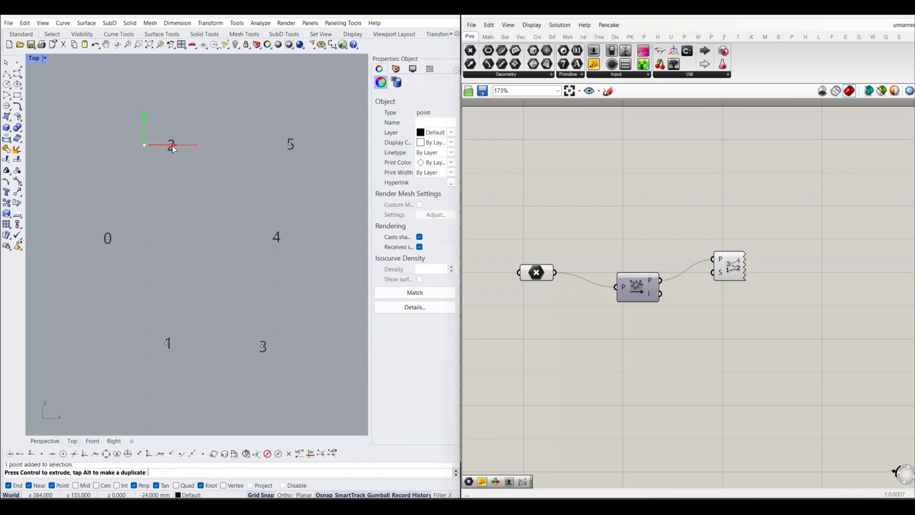
drag(173, 145, 173, 145)
click(184, 195)
Drag point 3 to the right and watch the sorted labels renumber.
scroll(165, 317, down, 2)
right_drag(247, 273, 222, 266)
scroll(212, 352, up, 2)
right_drag(217, 353, 206, 345)
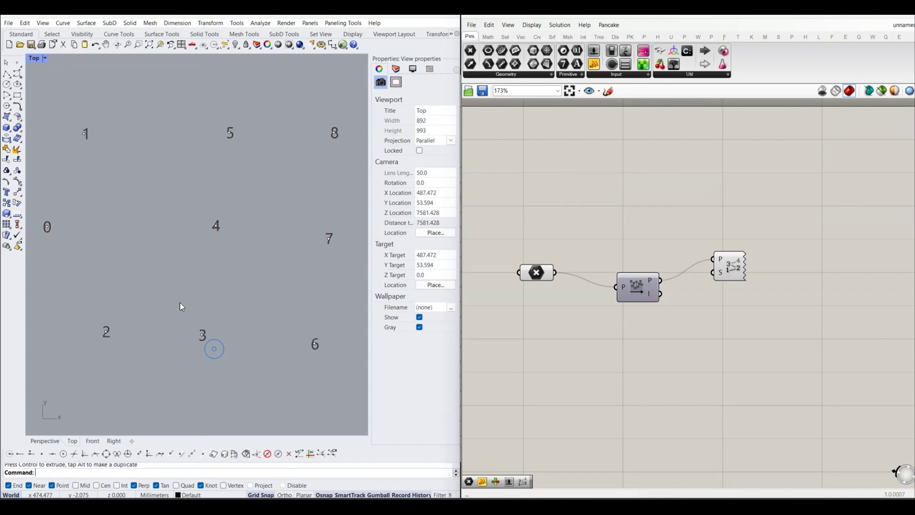
click(204, 337)
drag(230, 336, 256, 342)
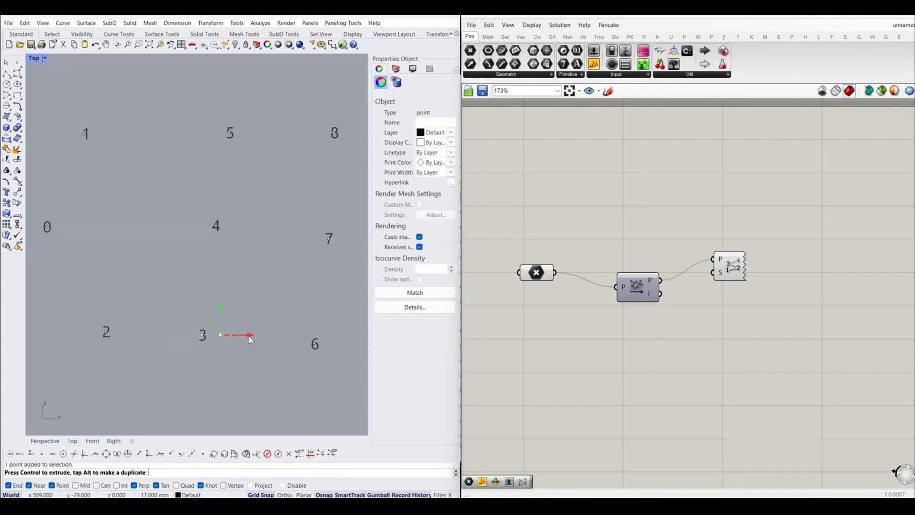
click(262, 384)
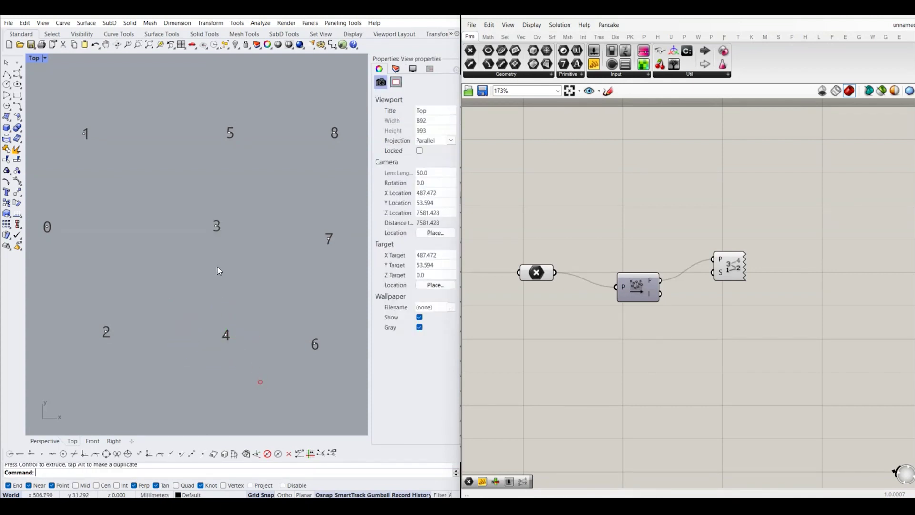
scroll(253, 172, down, 3)
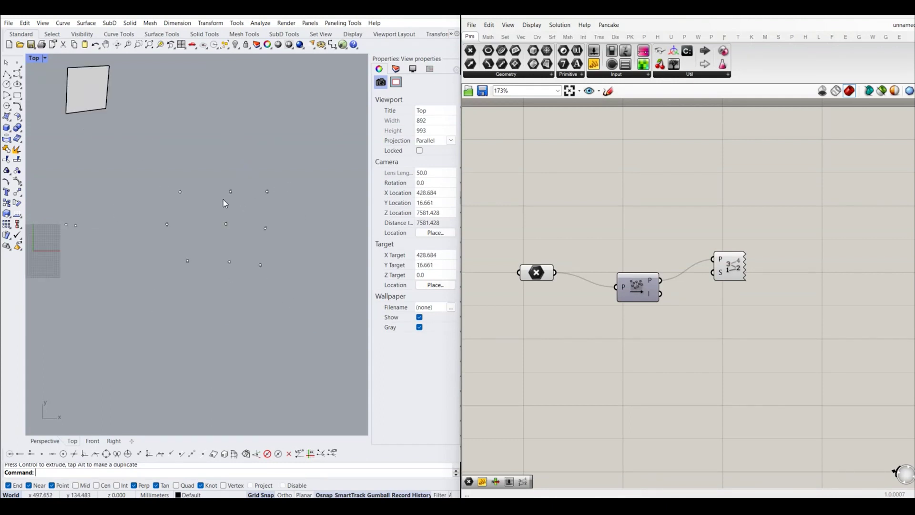
Gumball-move a left-side point leftward so sorted indices 0 and 1 swap.
scroll(202, 234, down, 2)
scroll(186, 222, up, 3)
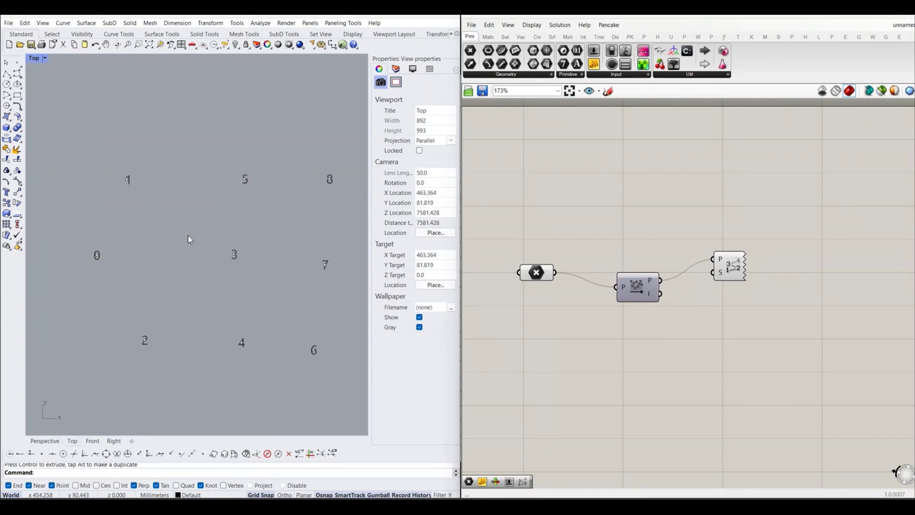
scroll(187, 235, down, 2)
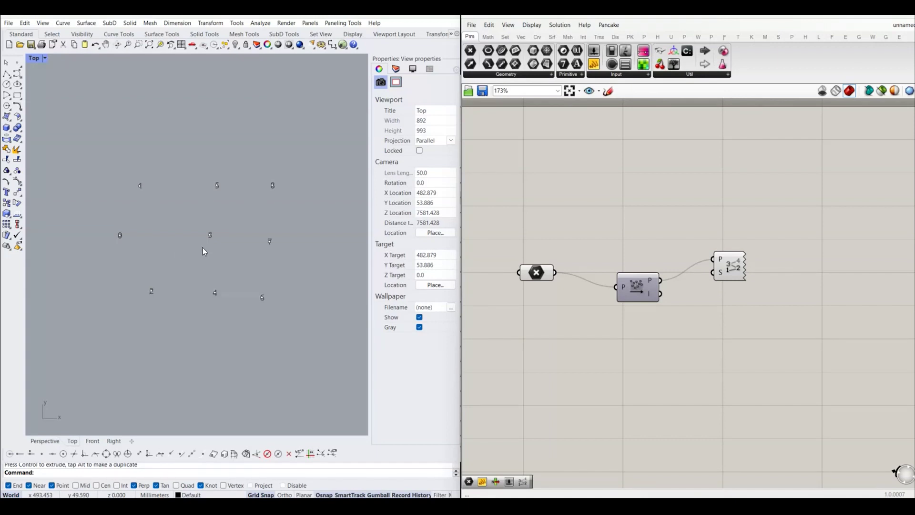
scroll(184, 256, up, 2)
mouse_move(178, 256)
right_down()
mouse_move(192, 226)
mouse_move(179, 256)
right_up()
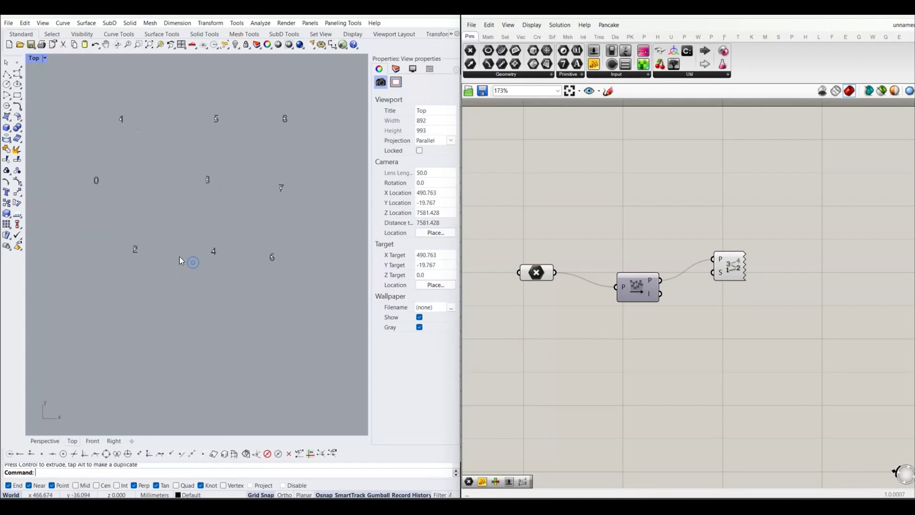
drag(86, 220, 257, 301)
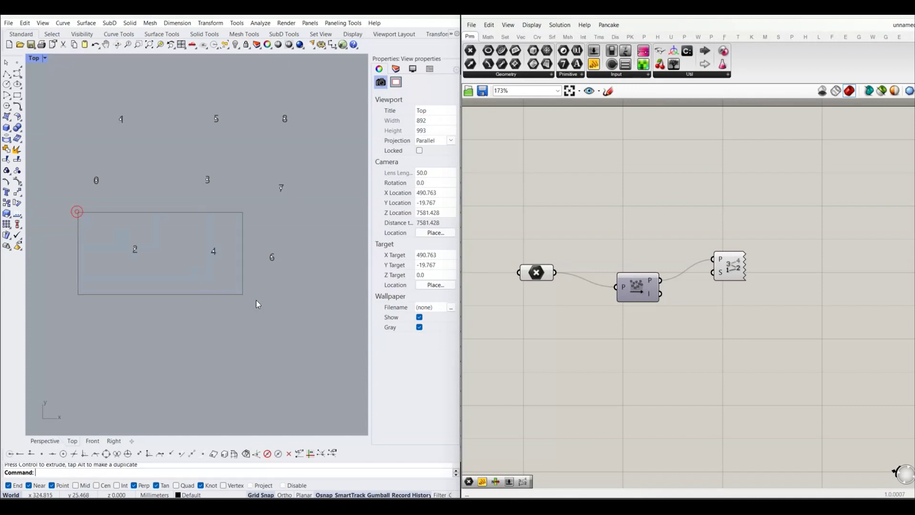
click(267, 299)
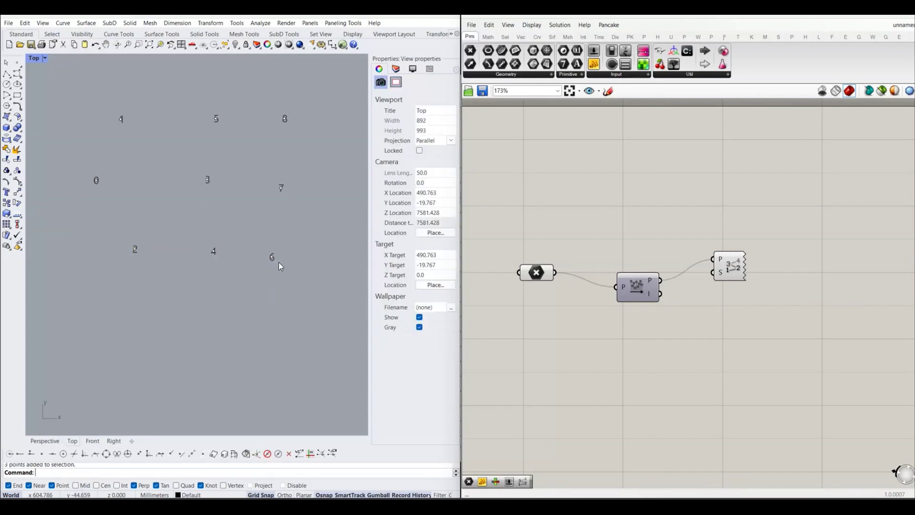
scroll(272, 257, down, 2)
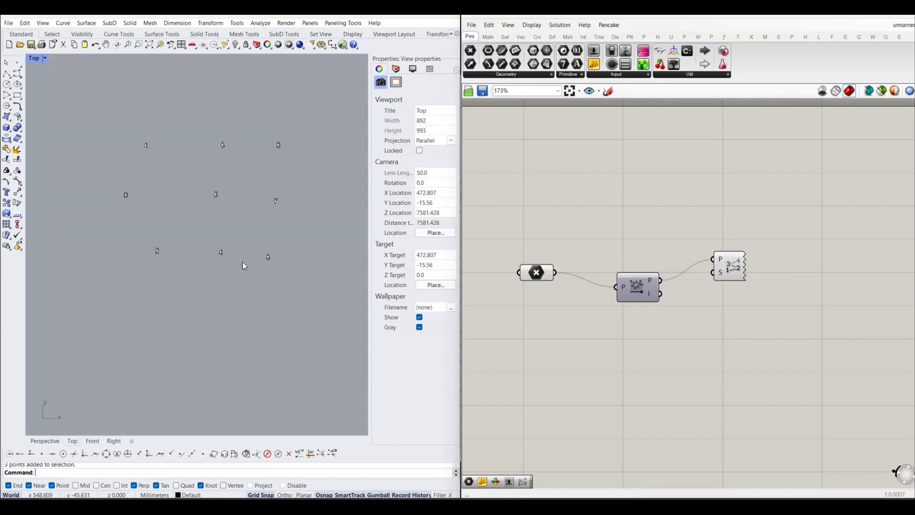
right_drag(192, 230, 200, 265)
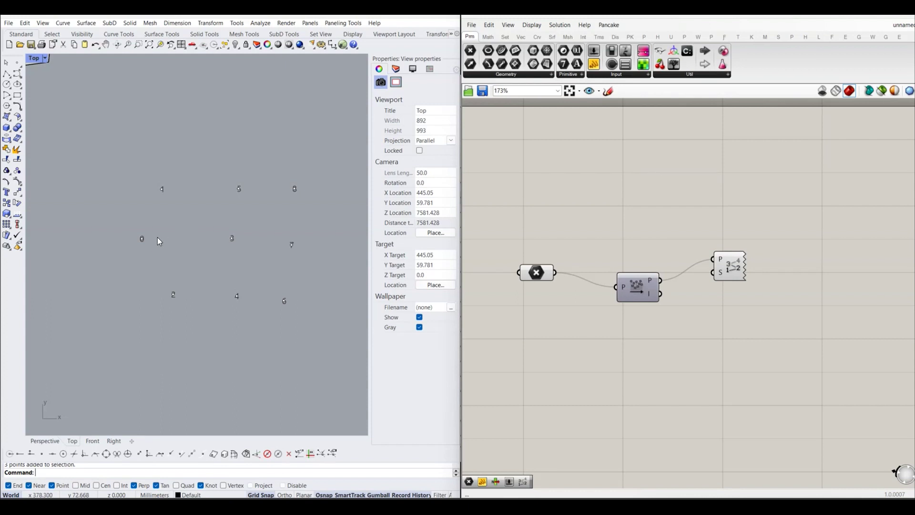
drag(133, 244, 153, 262)
drag(186, 190, 140, 190)
click(179, 230)
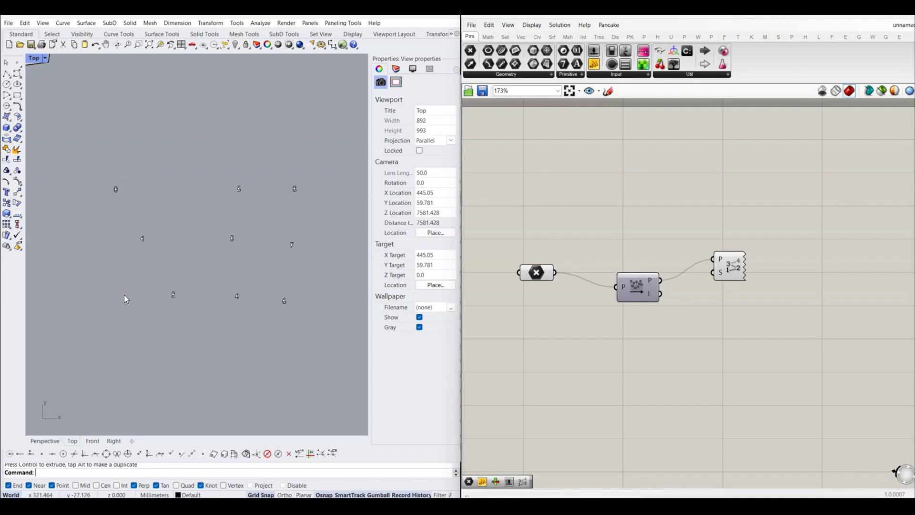
Window-select three of the grid points in the Top view and delete them.
right_drag(156, 288, 160, 264)
scroll(146, 191, up, 2)
right_drag(148, 196, 151, 245)
scroll(184, 287, down, 3)
right_drag(184, 287, 179, 289)
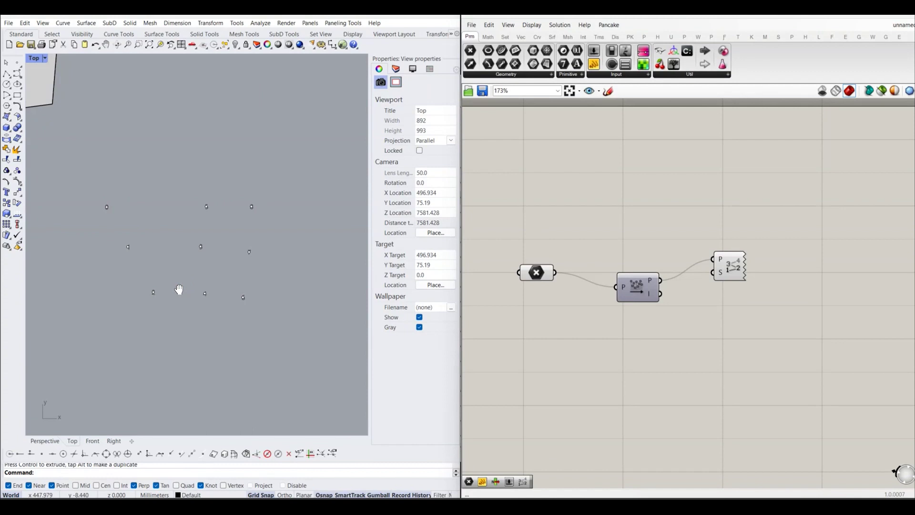
right_drag(238, 286, 228, 288)
scroll(198, 243, up, 2)
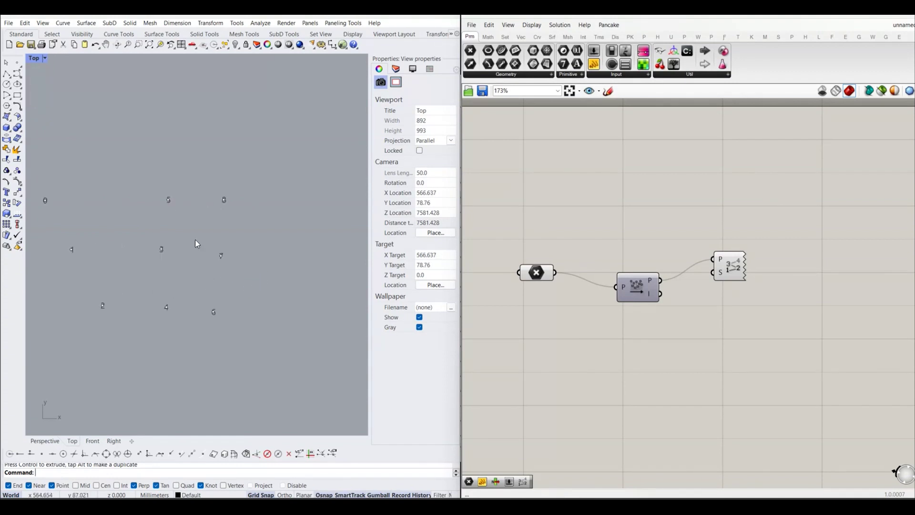
mouse_move(217, 220)
right_down()
mouse_move(213, 214)
mouse_move(239, 225)
mouse_move(225, 214)
right_up()
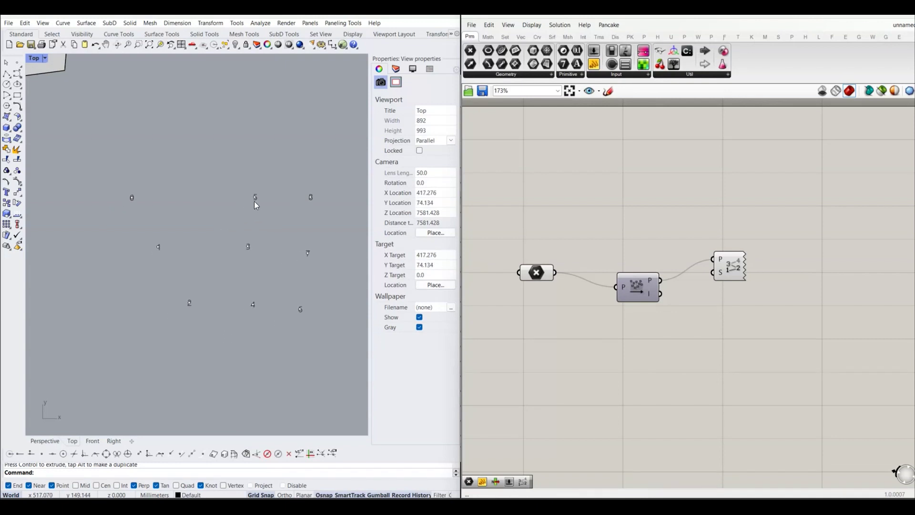
scroll(253, 246, up, 1)
scroll(251, 246, up, 1)
scroll(234, 214, up, 1)
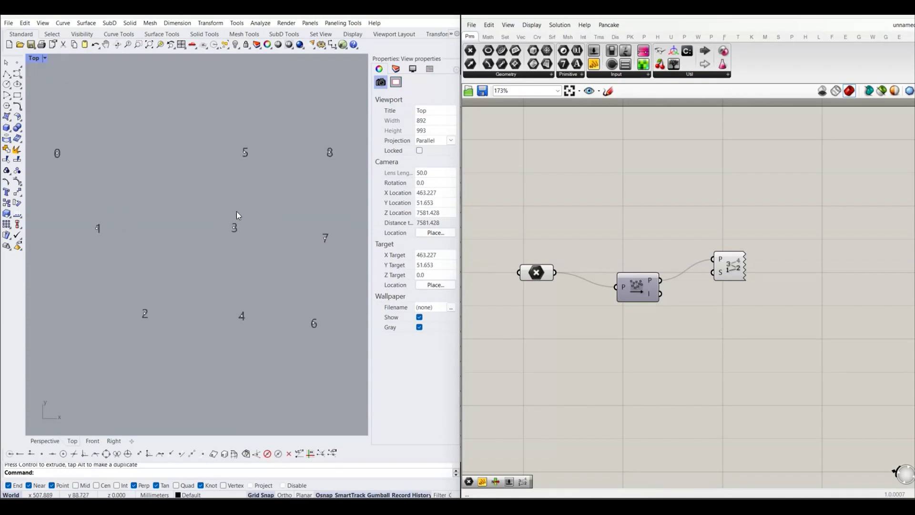
scroll(264, 239, down, 3)
drag(128, 161, 217, 324)
key(Delete)
Window-select and delete the remaining extra points.
drag(281, 164, 328, 309)
key(Delete)
scroll(258, 239, up, 4)
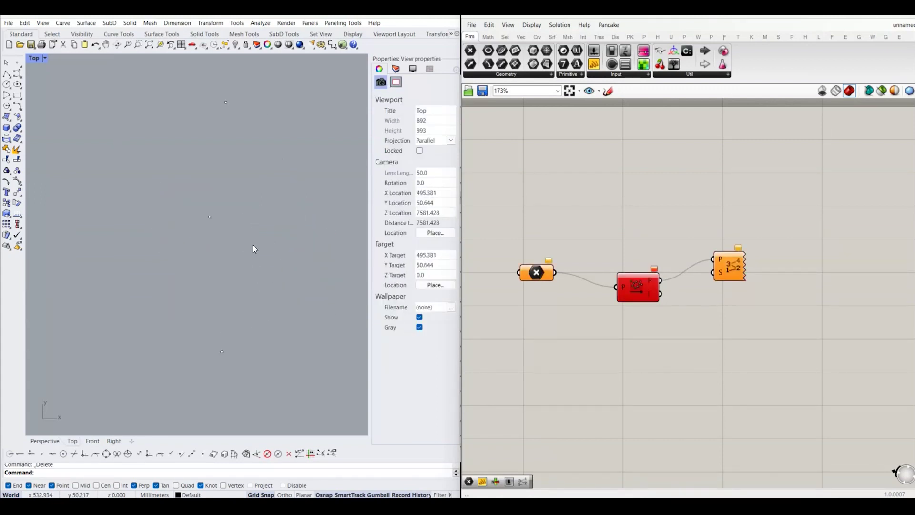
Reference the three remaining points into the Point parameter via Set Multiple Points.
right_click(530, 274)
click(590, 420)
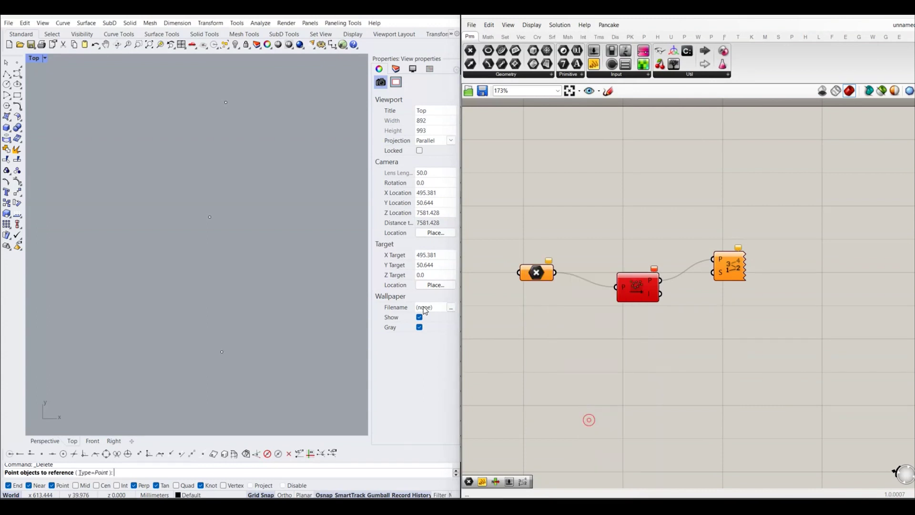
drag(180, 82, 291, 399)
right_click(273, 319)
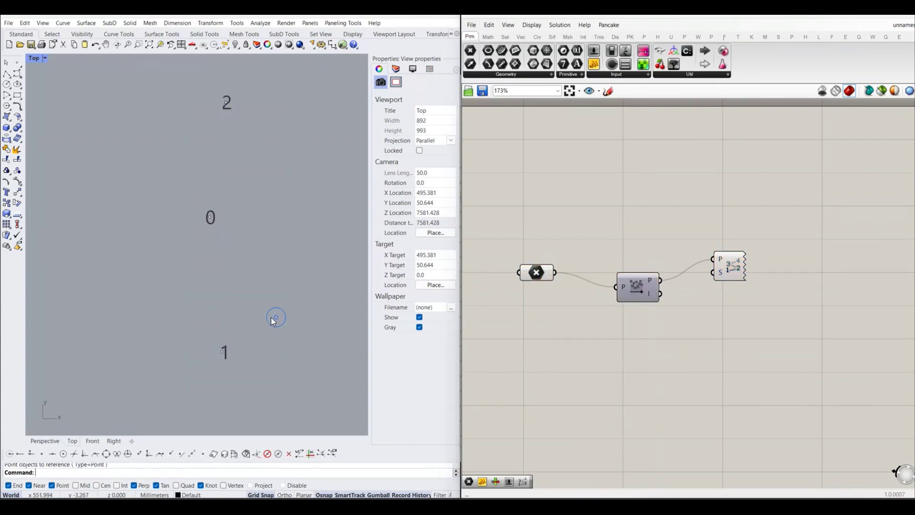
scroll(216, 300, down, 2)
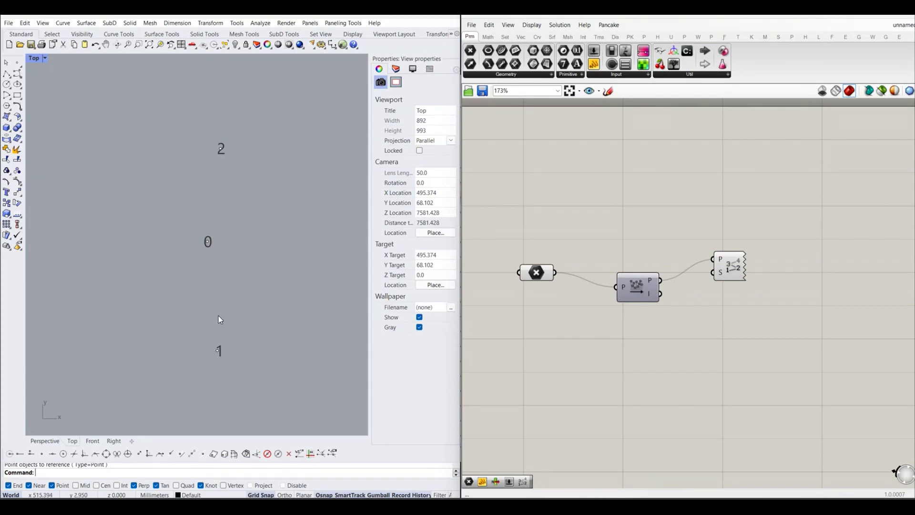
Move the middle point slightly right so the labels renumber 2, 1, 0 from the top.
drag(196, 328, 242, 373)
click(268, 355)
mouse_move(191, 223)
mouse_down()
mouse_move(228, 267)
mouse_move(246, 248)
mouse_up()
click(253, 279)
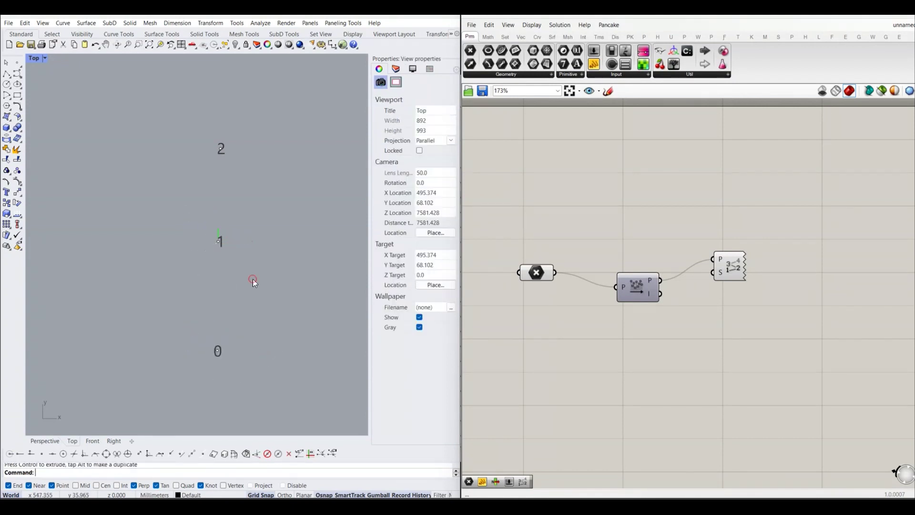